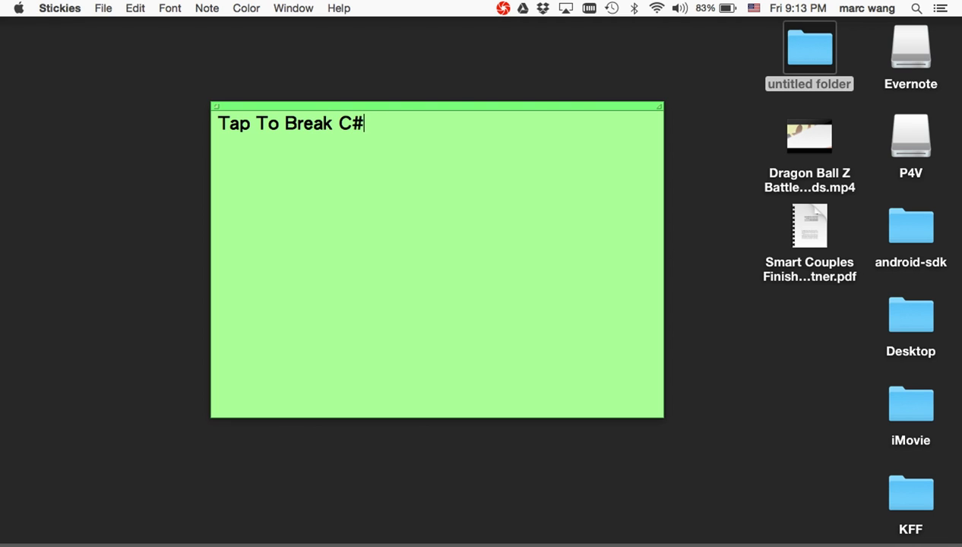
Underline the note's title "Tap To Break C#" and leave a blank line below it.
left_click_drag(376, 125, 189, 107)
key("super+u")
key("Right")
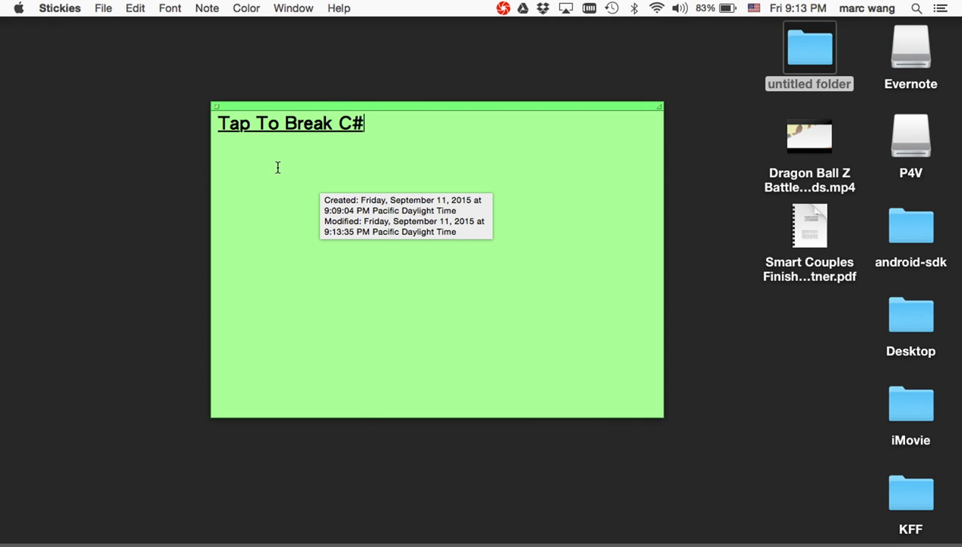
key("Return")
key("Return")
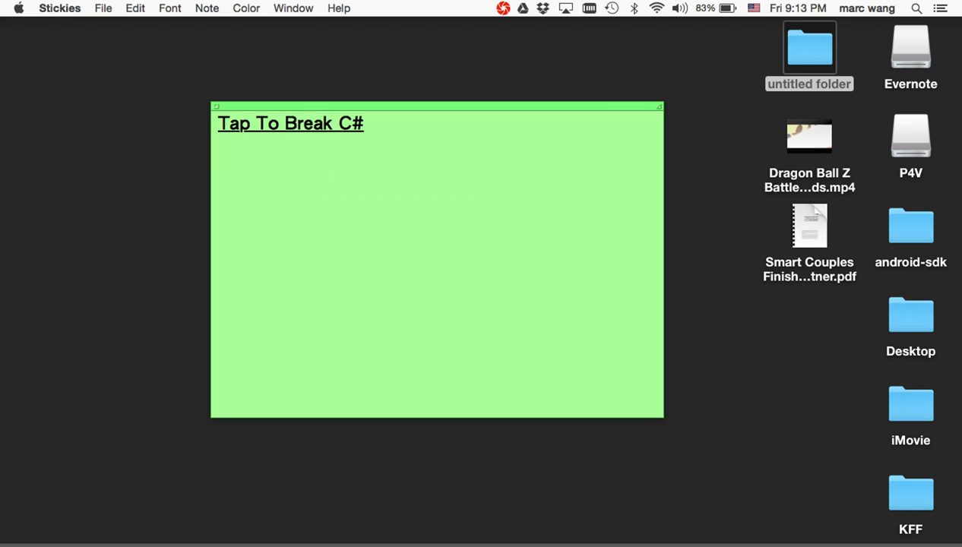
Write the line "(YouTube: Tap To Break Simple Game Tutorial)" below the title.
type("(Yout")
key("BackSpace")
type("Tue")
key("BackSpace")
key("BackSpace")
key("BackSpace")
key("BackSpace")
type("Tube: ")
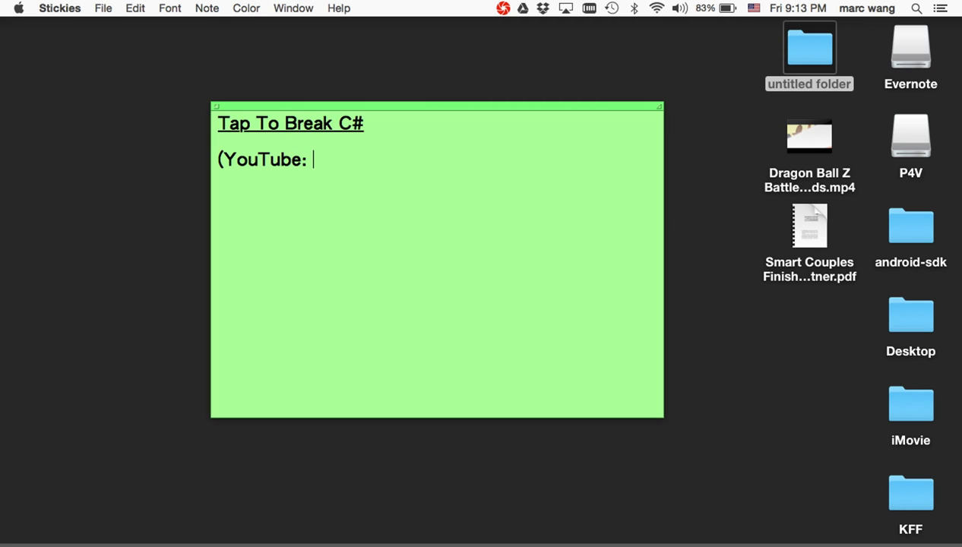
type("Tap To Br")
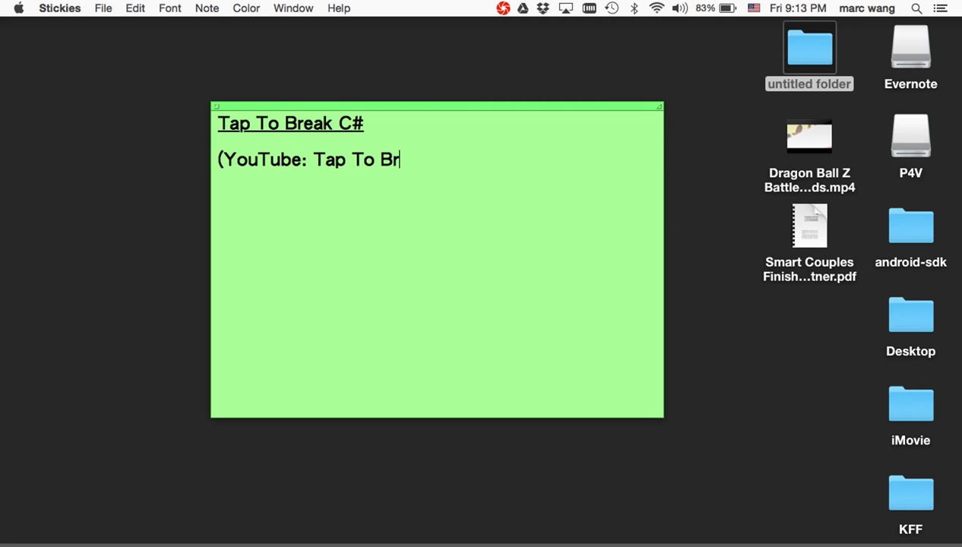
type("eak Simple Game ")
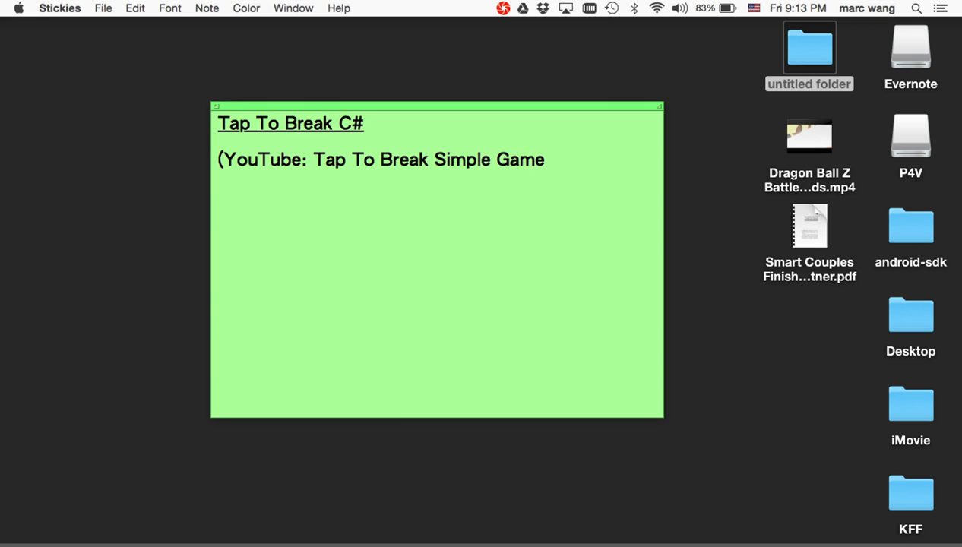
type("Tutorial")
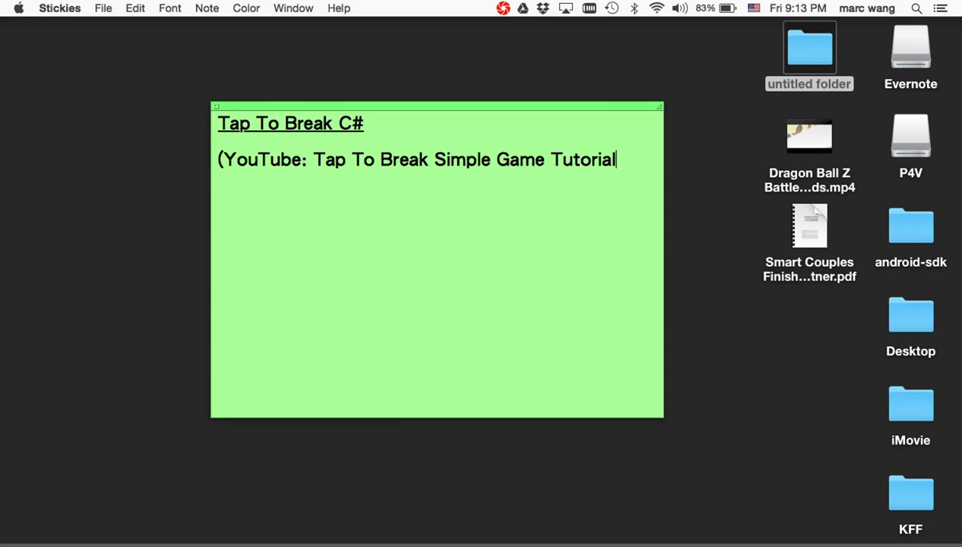
type(")")
Add the line "Project: Unity Asset Store" below the YouTube line.
type("s")
key("BackSpace")
type("Proj")
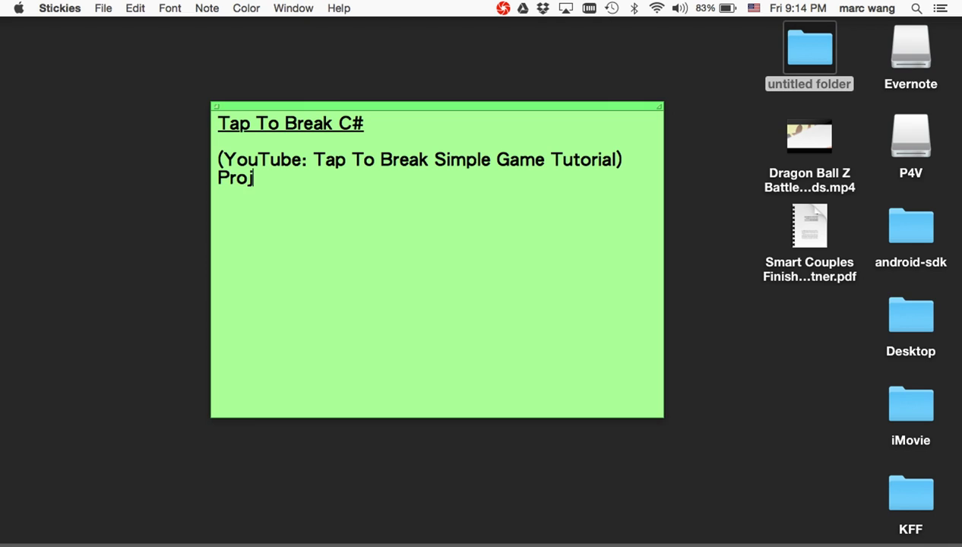
type("ect: Unity ")
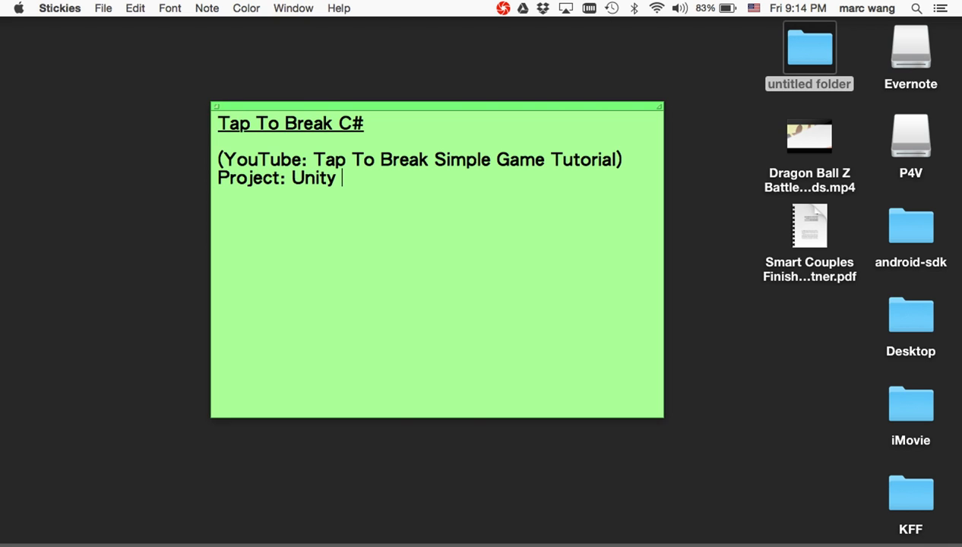
type("Asset Store")
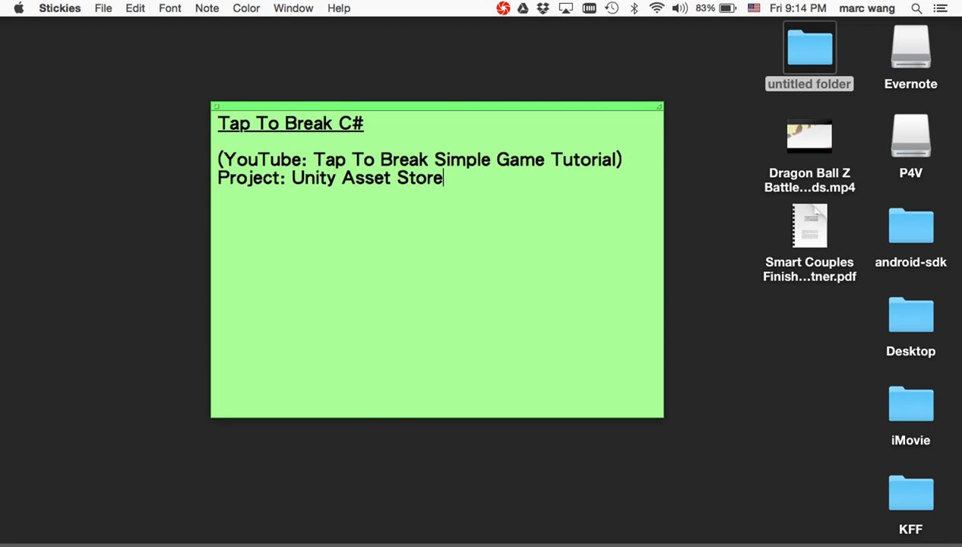
key("BackSpace")
Add the line "Search: Tap To Break $2" below the project line.
key("Return")
type("Search: Tap To Br")
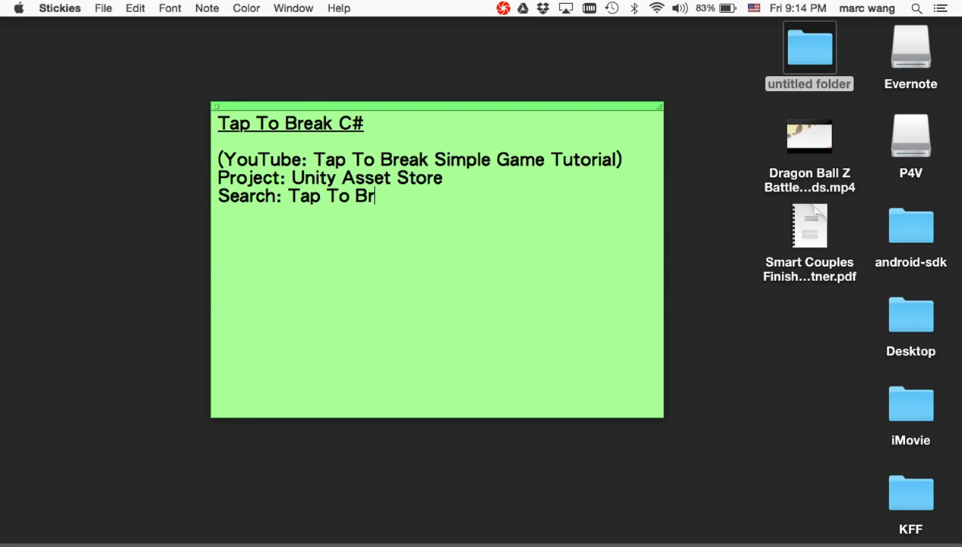
type("a")
key("BackSpace")
type("eka")
key("BackSpace")
key("BackSpace")
key("BackSpace")
type("ak $2")
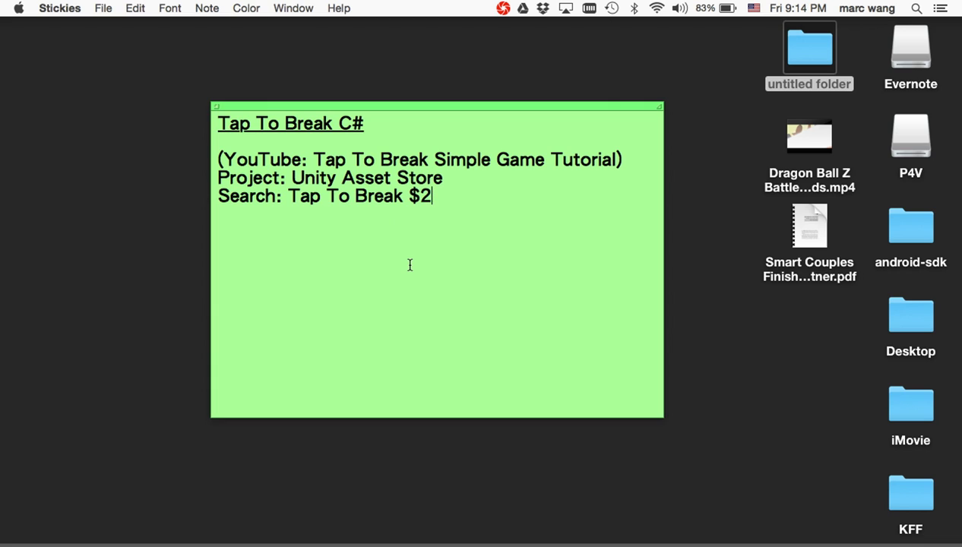
Delete the YouTube, Project and Search lines, keeping only the underlined title in the note.
left_click(346, 198)
left_click(455, 198)
key("Return")
key("Return")
key("shift+Up")
key("shift+Up")
key("shift+Up")
key("shift+Up")
key("BackSpace")
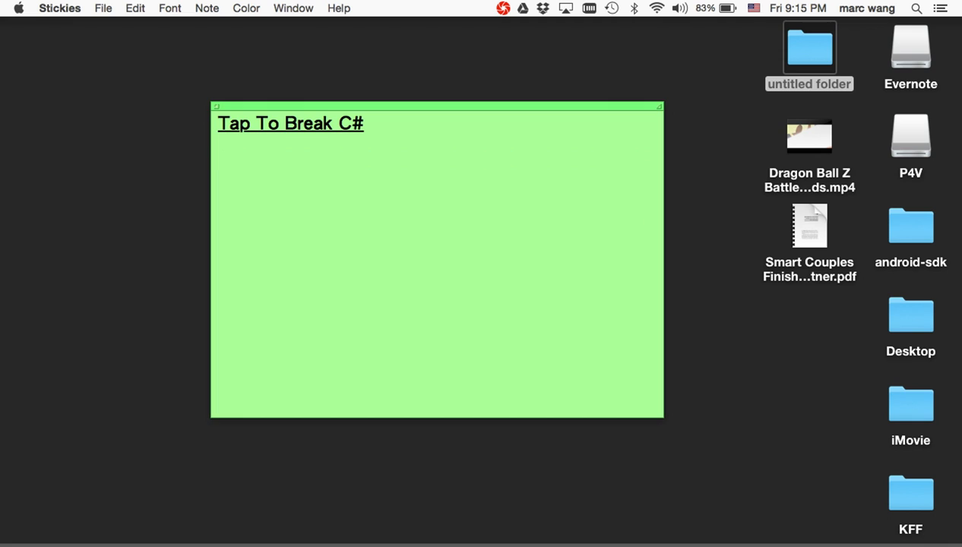
Add the heading "Game Loop" below the title, followed by a blank line.
type("Game Lopp")
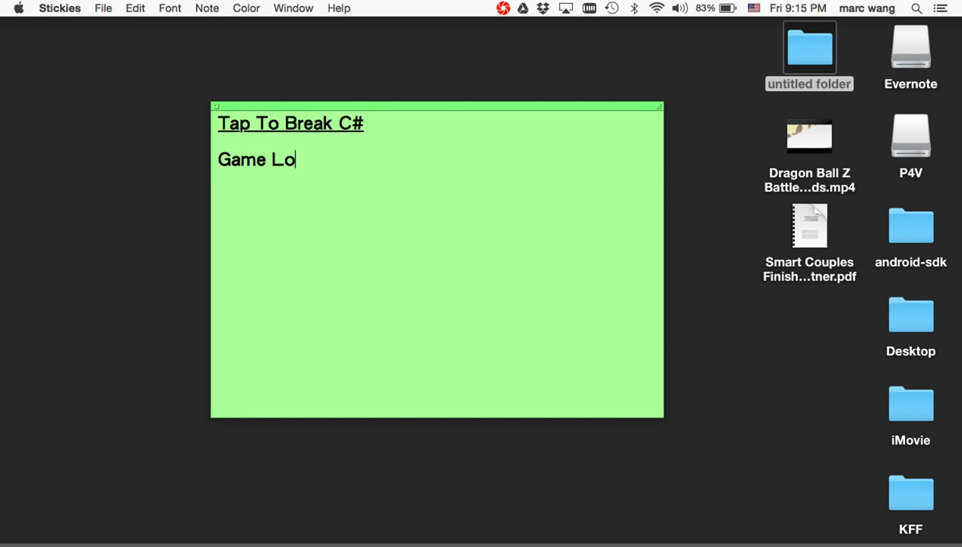
key("BackSpace")
key("BackSpace")
type("op  ")
List "Start Screen" and "InGame Scene" on separate lines under the "Game Loop" heading.
type("Start ")
type("S")
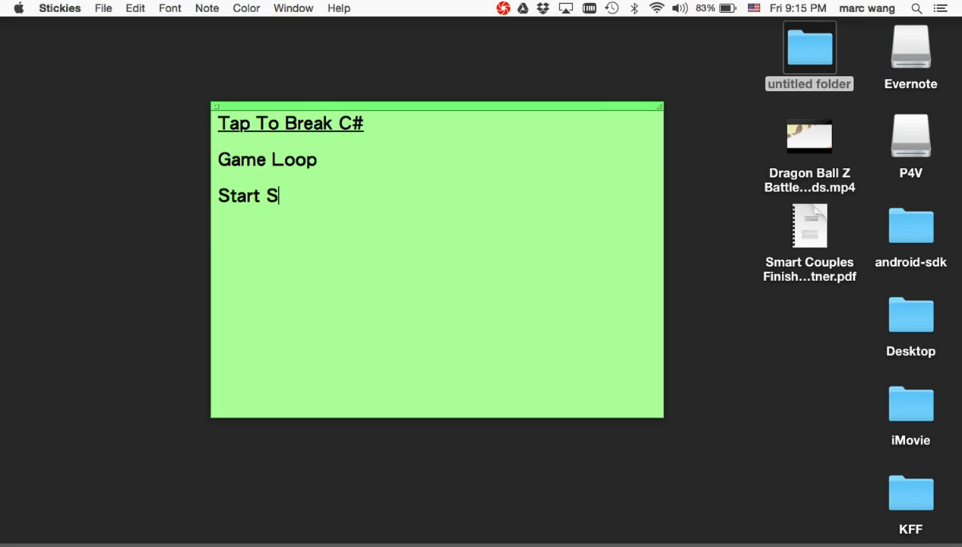
type("creen =")
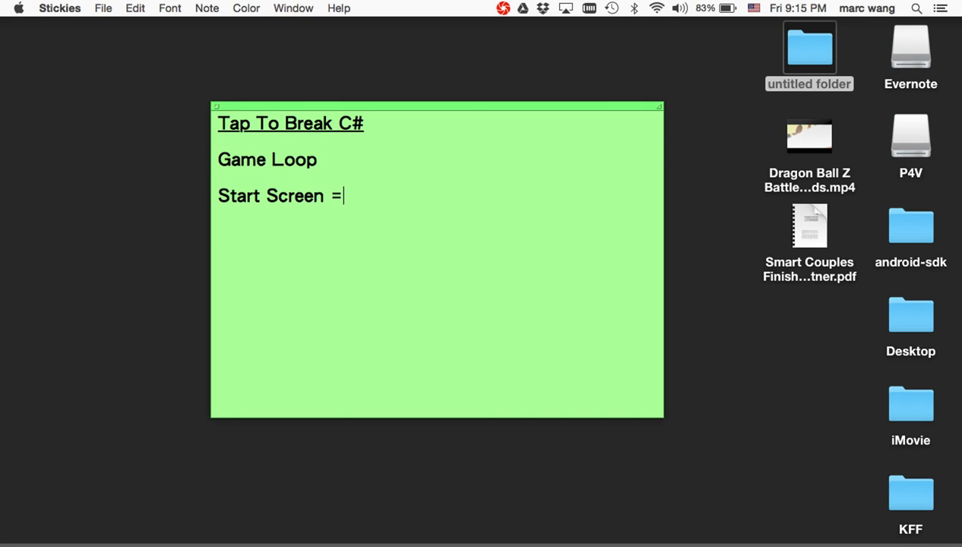
key("BackSpace")
key("Return")
type("InGame ")
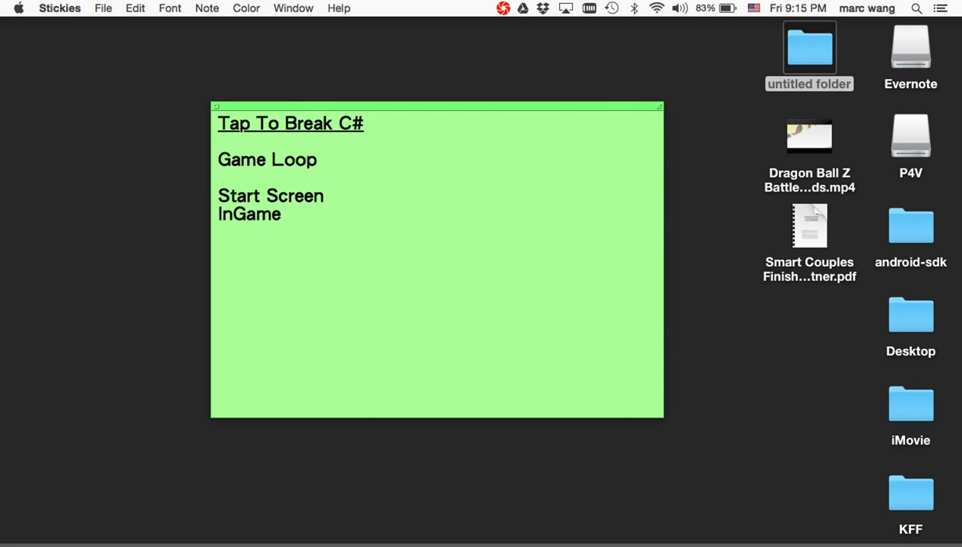
type("Scene")
Reword the "Start Screen" line as "Start Scence".
left_click(326, 196)
key("BackSpace")
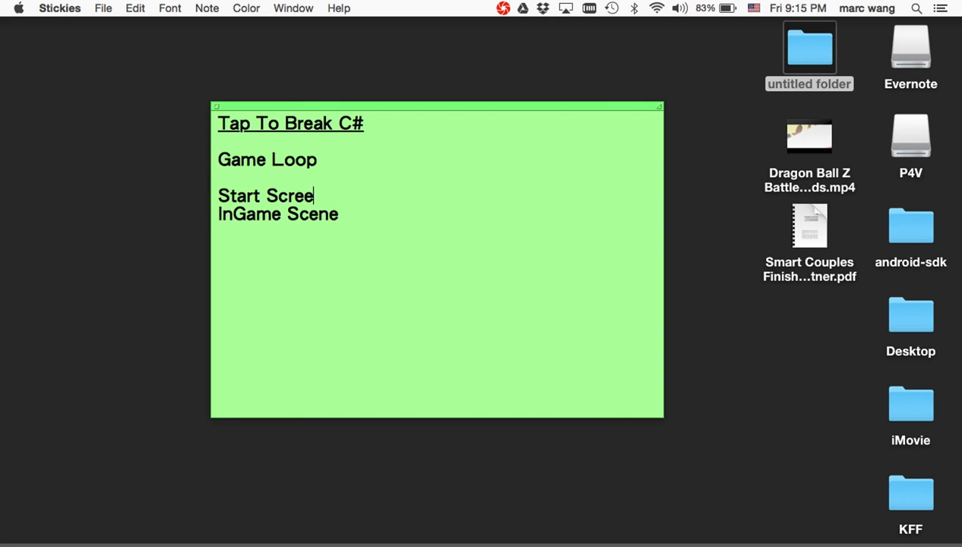
key("BackSpace")
key("BackSpace")
key("BackSpace")
type("ence")
Add the indented line "Game Title: Tap To Break" under the start scene entry.
key("Return")
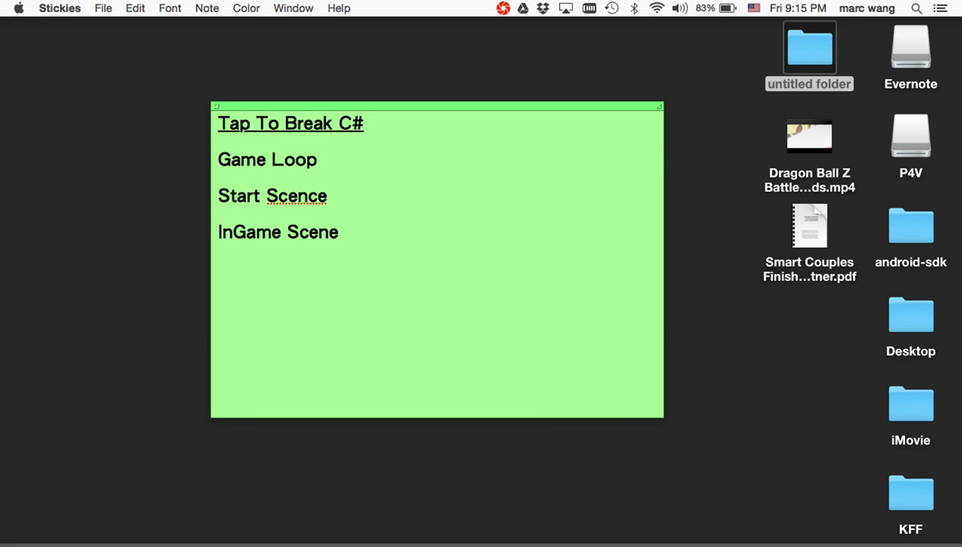
type("Title")
key("Left")
key("Left")
key("Left")
key("Left")
key("Left")
type("Game")
key("super+Right")
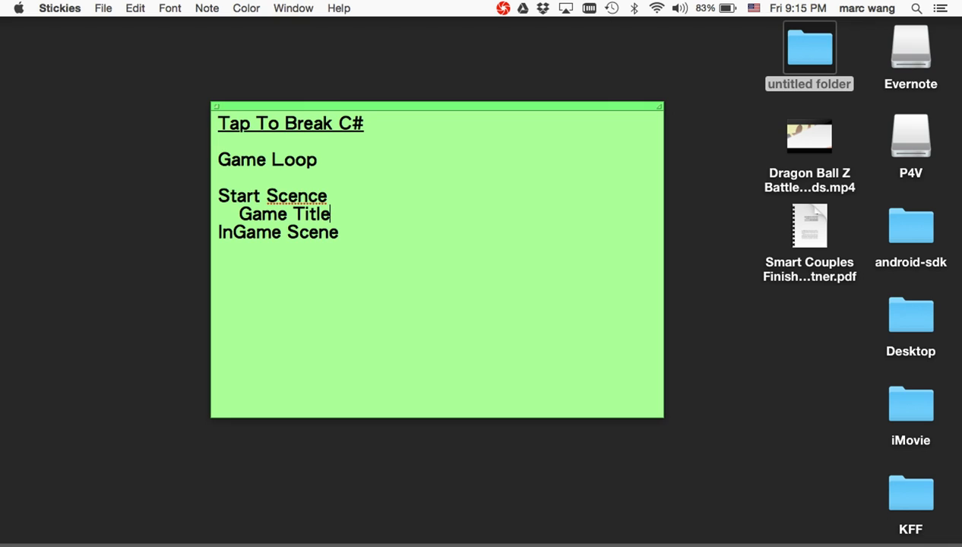
type(": Tap To ")
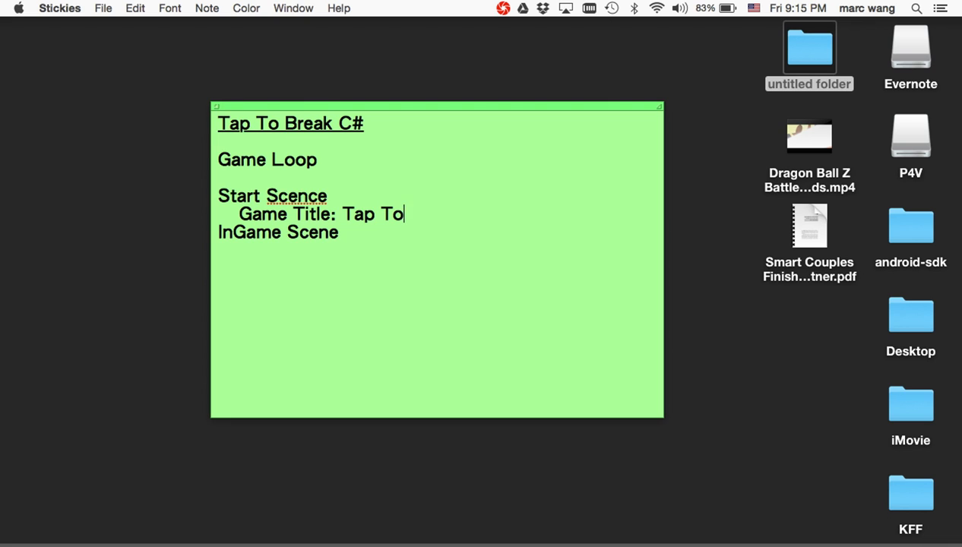
type("Break")
key("BackSpace")
type("k")
Add the indented line "Play Button" below the game title line.
key("Return")
key("Tab")
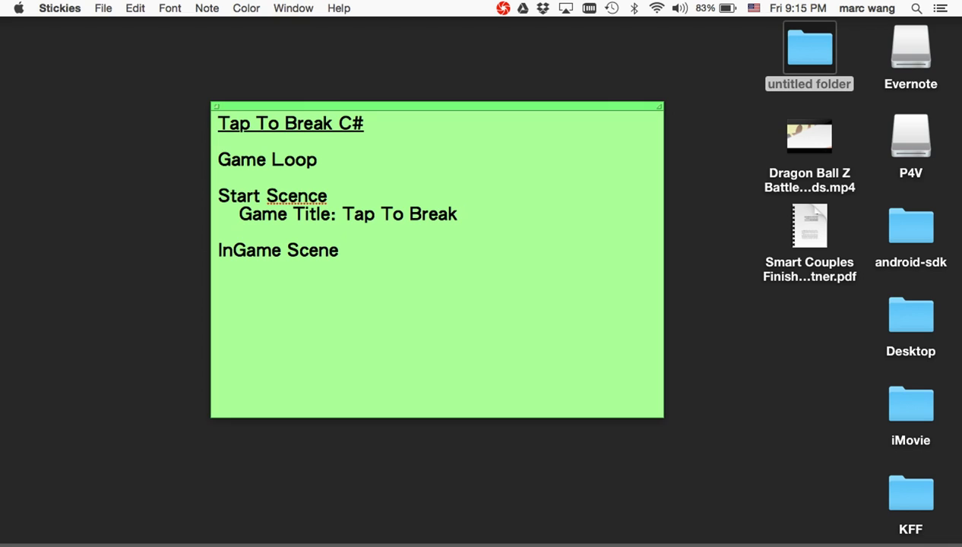
type("Play B")
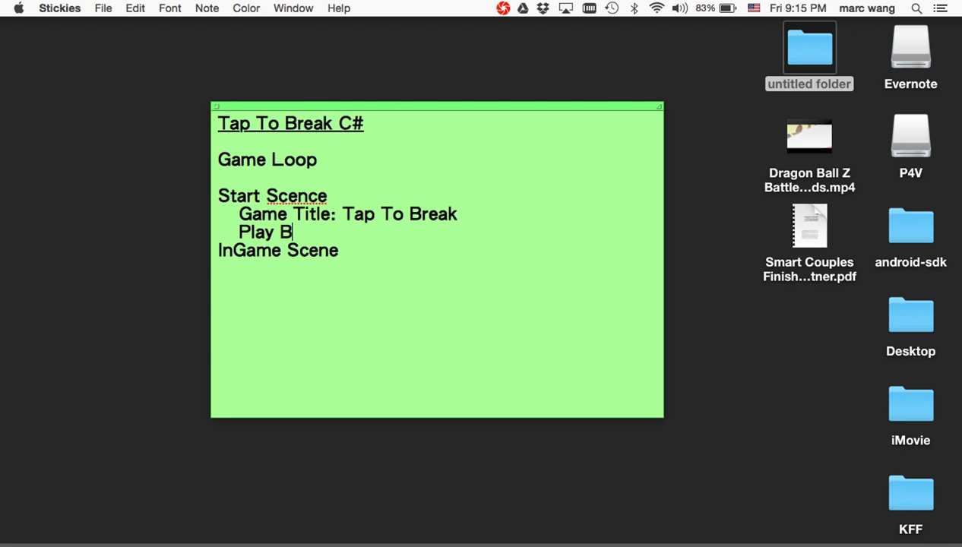
type("utton")
Add the indented line "Home Button" under "InGame Scene".
left_click(336, 250)
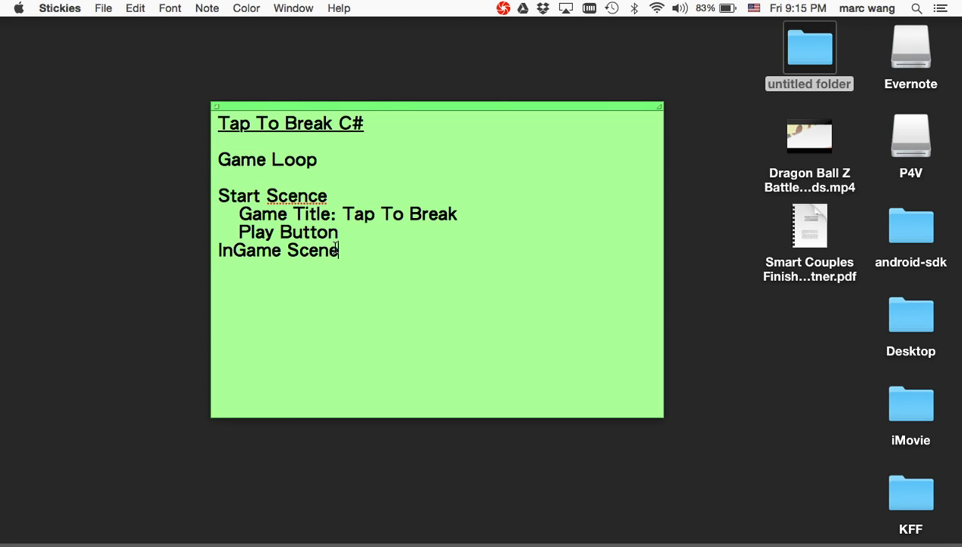
key("Return")
type("Home Butoon")
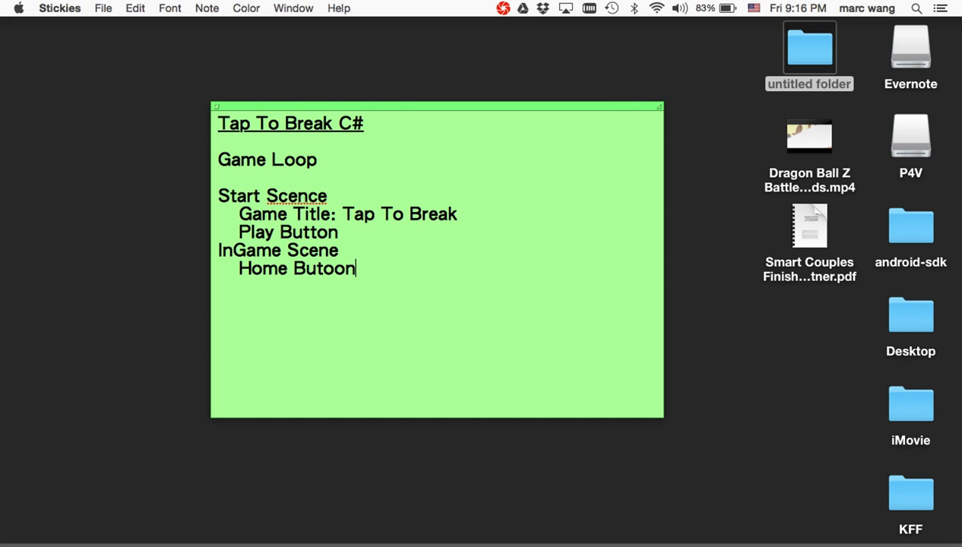
key("BackSpace")
key("BackSpace")
key("BackSpace")
type("ton")
Correct the misspelled "Scence" to "Scene" in the start scene line.
left_click(289, 194)
key("Right")
key("Right")
key("Right")
key("BackSpace")
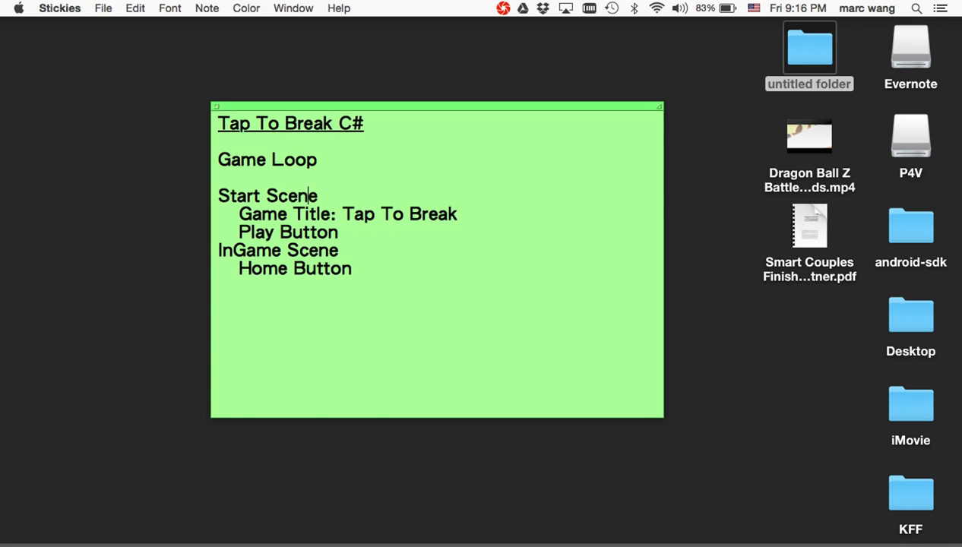
Insert a blank line above "InGame Scene" to separate the two scene sections.
left_click(369, 256)
key("super+Left")
key("Return")
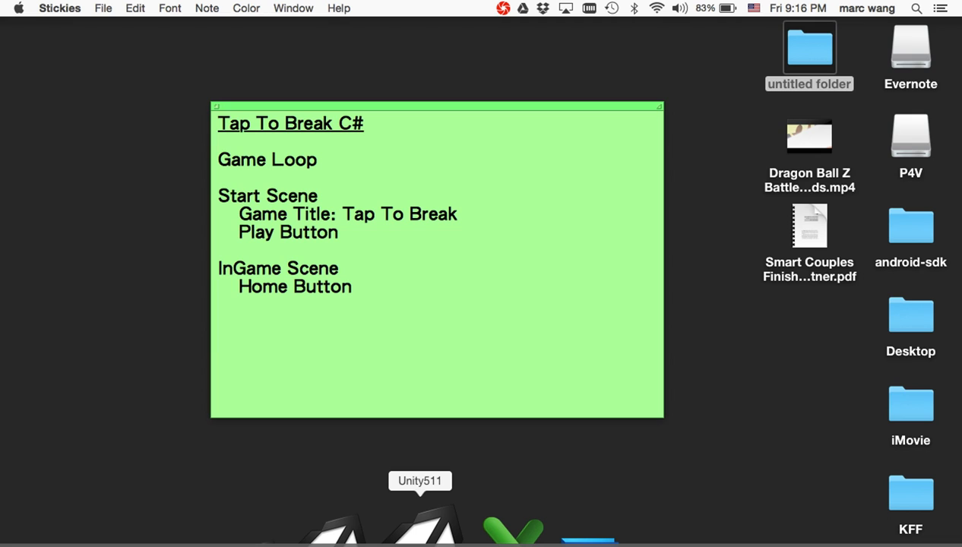
Switch to Unity and create a new project named TapToBreak_CSharp.
left_click(419, 530)
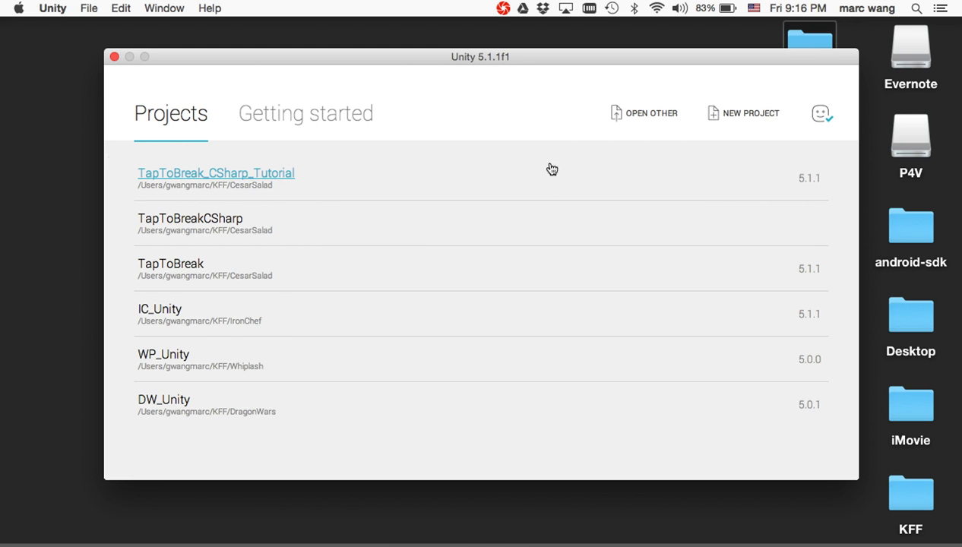
left_click(762, 112)
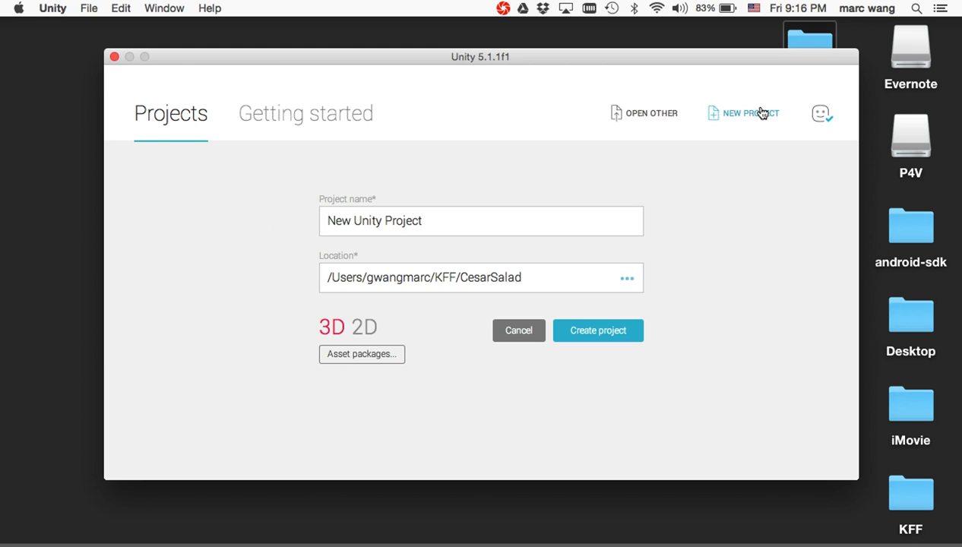
double_click(405, 220)
key("BackSpace")
key("BackSpace")
key("BackSpace")
key("BackSpace")
key("BackSpace")
key("BackSpace")
key("BackSpace")
key("BackSpace")
key("BackSpace")
key("BackSpace")
key("BackSpace")
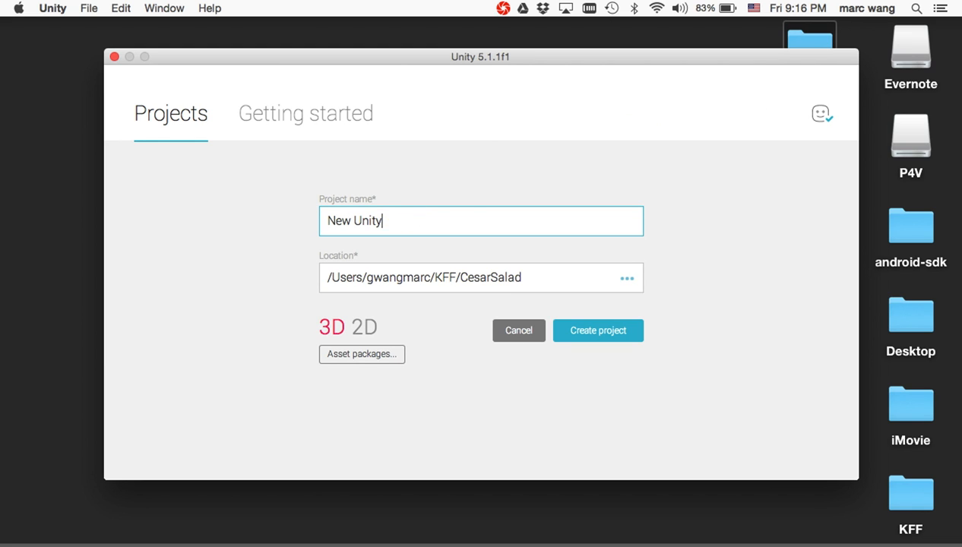
type("TapToBreak")
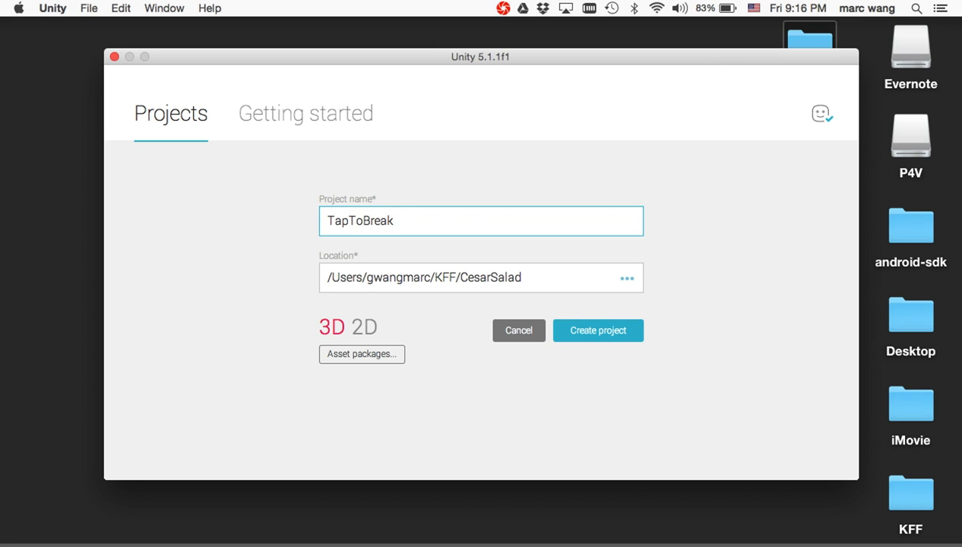
type("_")
type("C")
type("Shapr")
type("e")
key("BackSpace")
key("BackSpace")
type("rp_")
key("BackSpace")
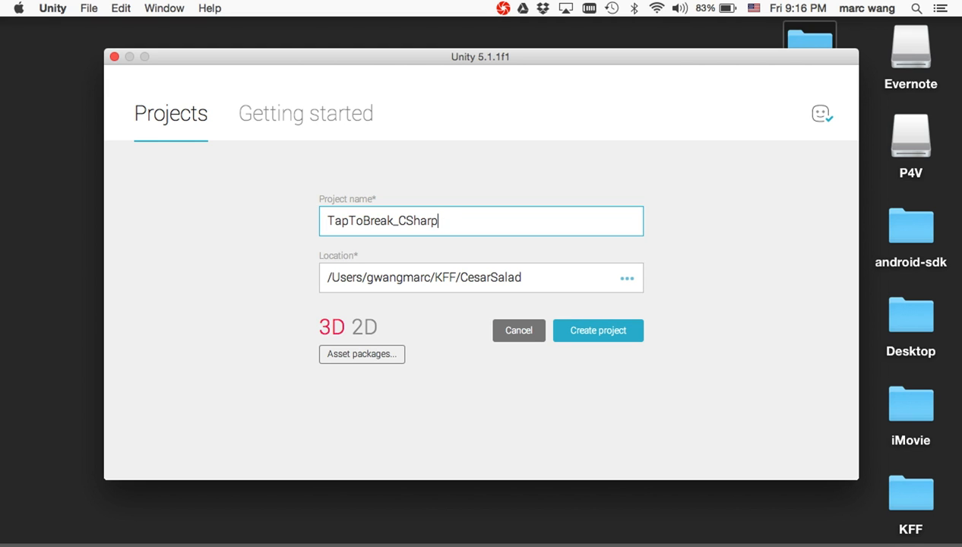
left_click(625, 338)
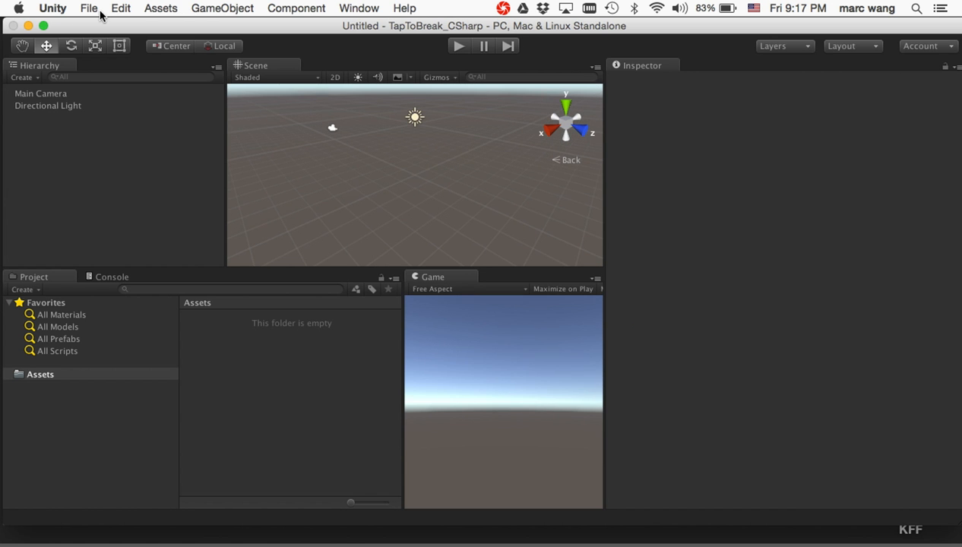
Switch the project's build platform to iOS in the build settings, and close them.
left_click(90, 9)
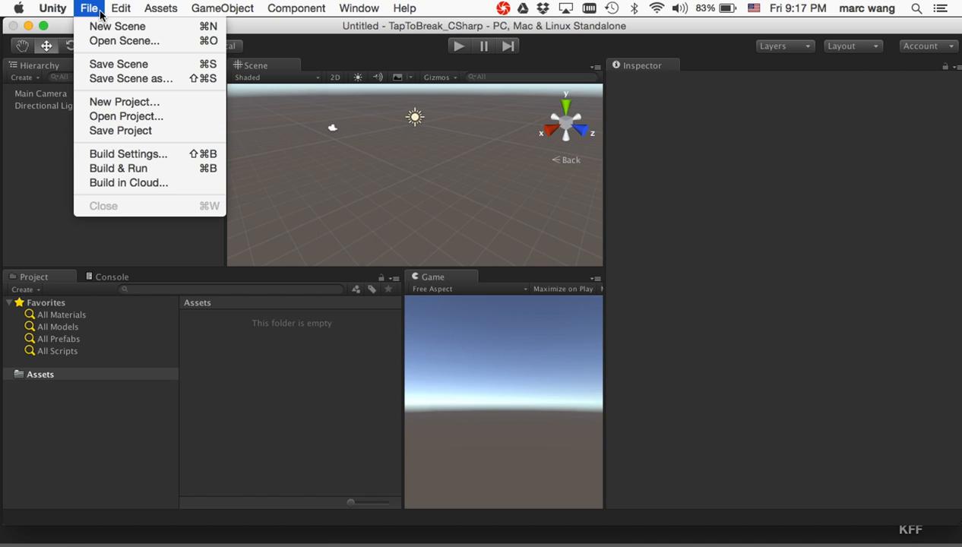
left_click(105, 156)
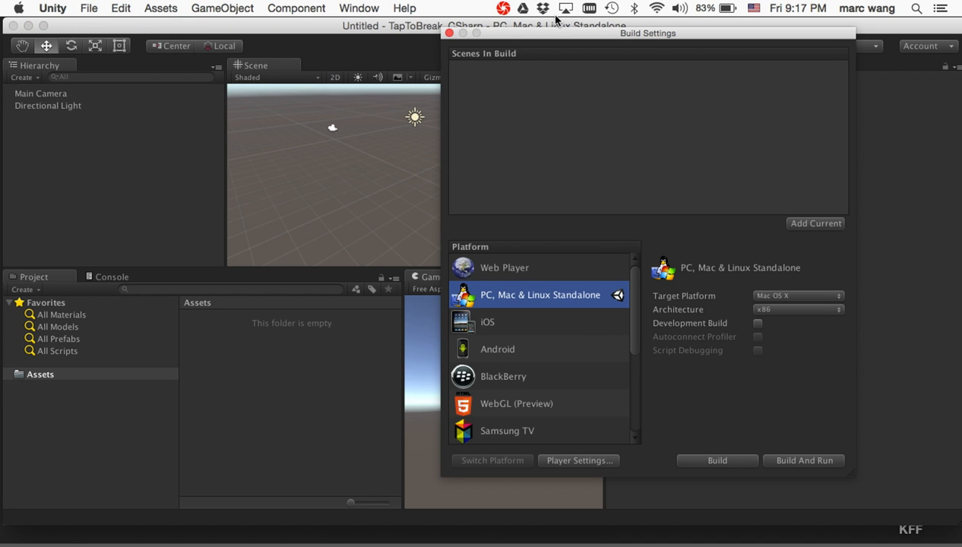
left_click_drag(519, 36, 272, 27)
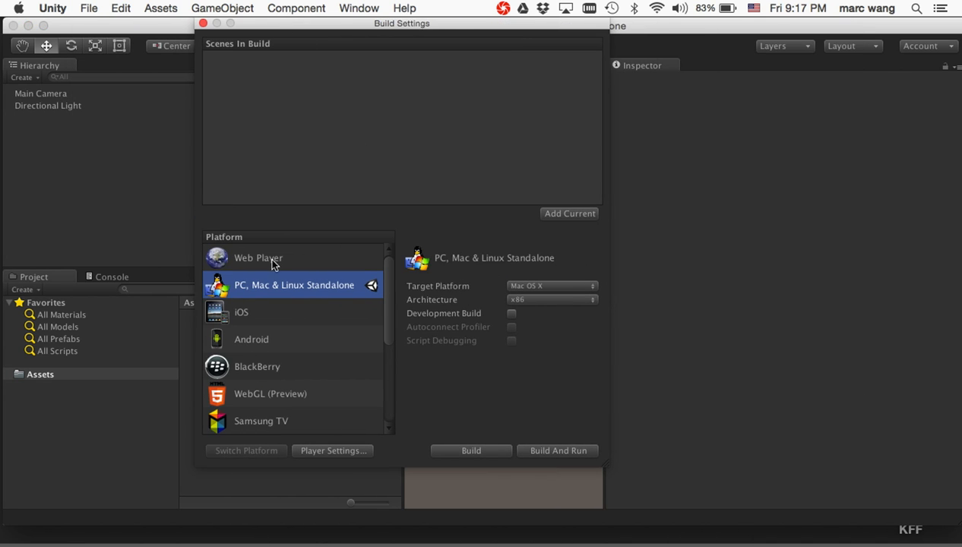
left_click(264, 313)
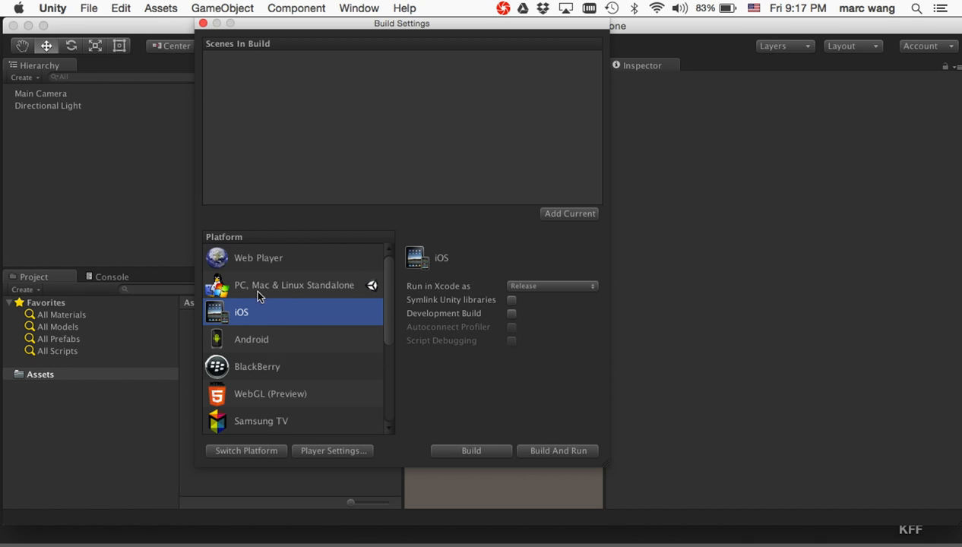
left_click(247, 451)
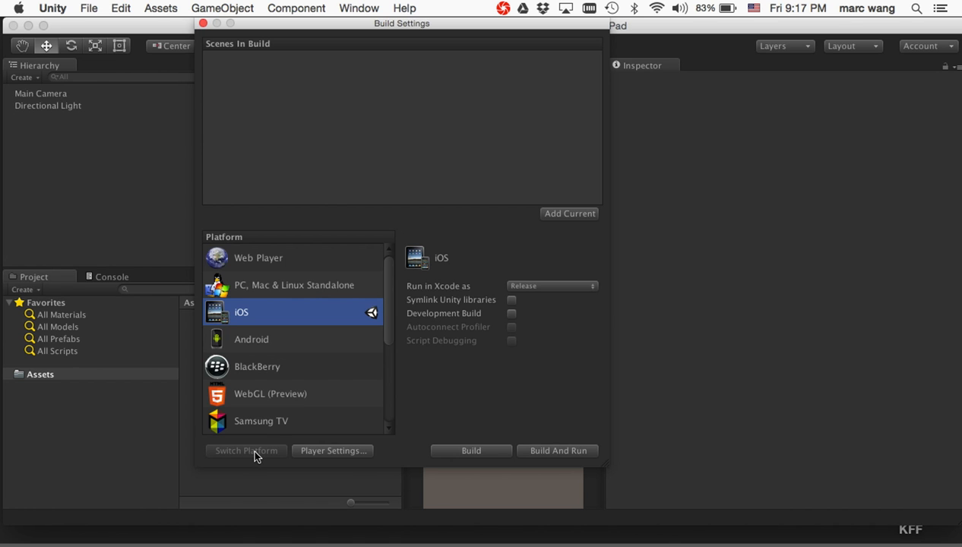
left_click(203, 24)
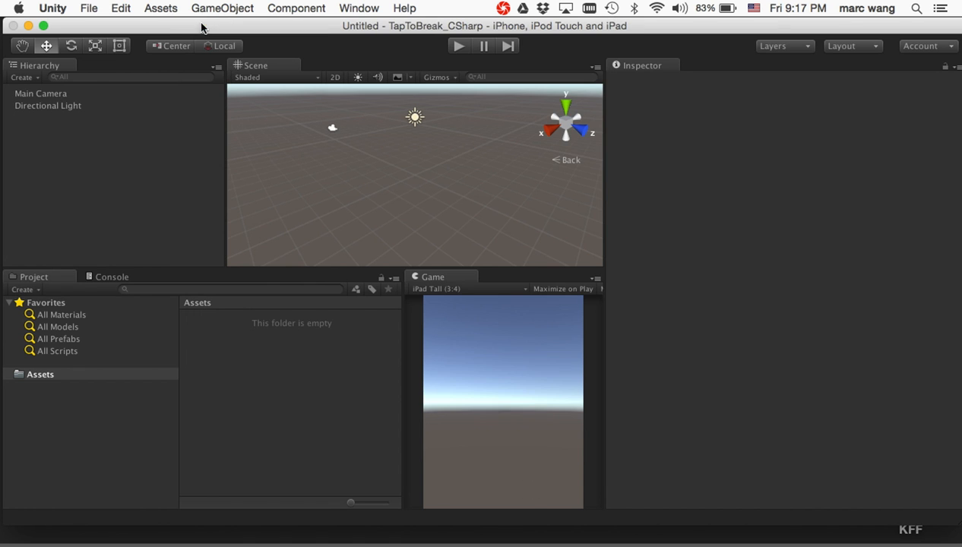
Set the version control mode to Visible Meta Files in the project's editor settings.
left_click(88, 8)
mouse_move(121, 8)
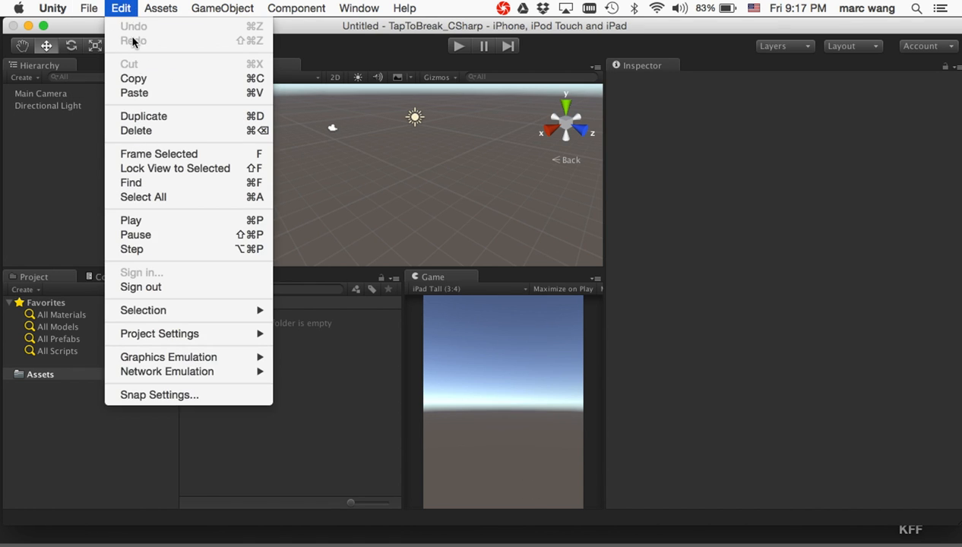
mouse_move(148, 338)
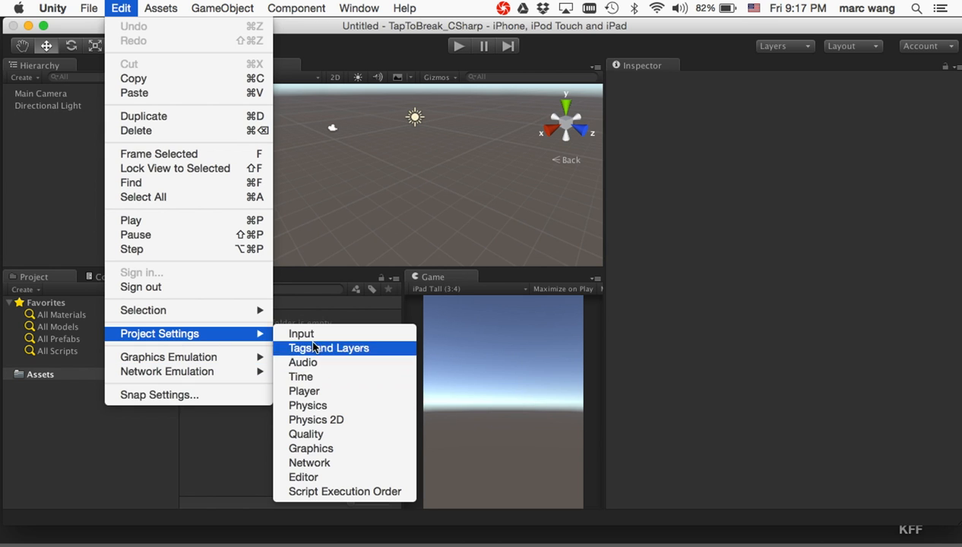
left_click(316, 477)
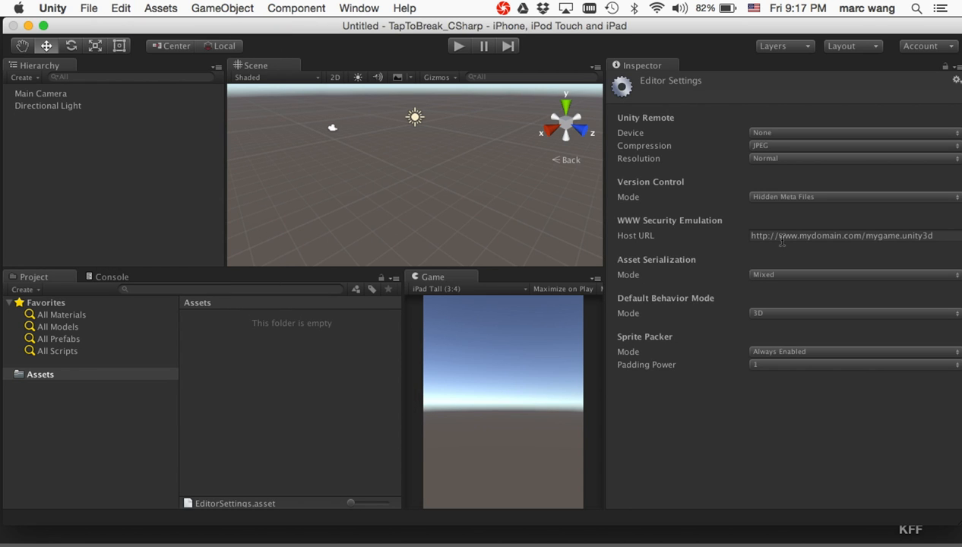
left_click(785, 197)
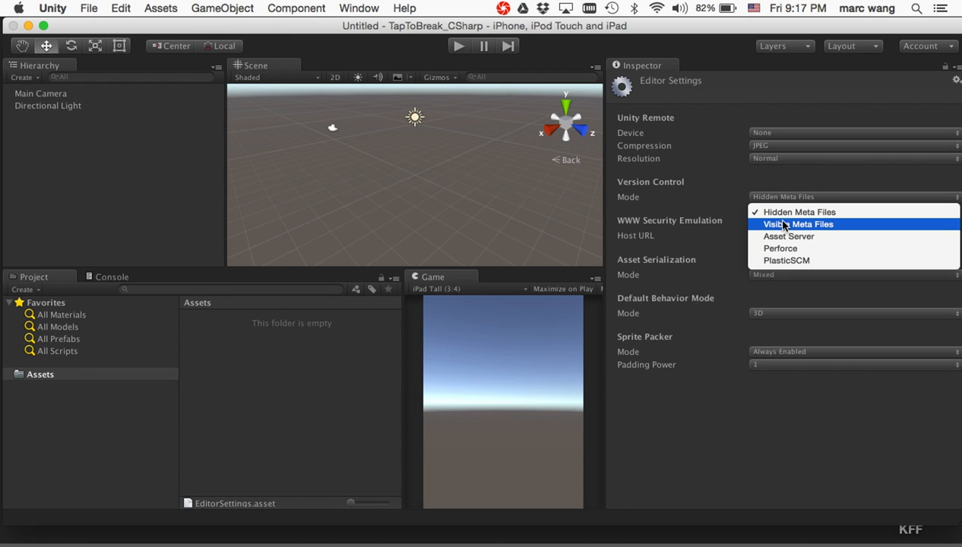
left_click(783, 224)
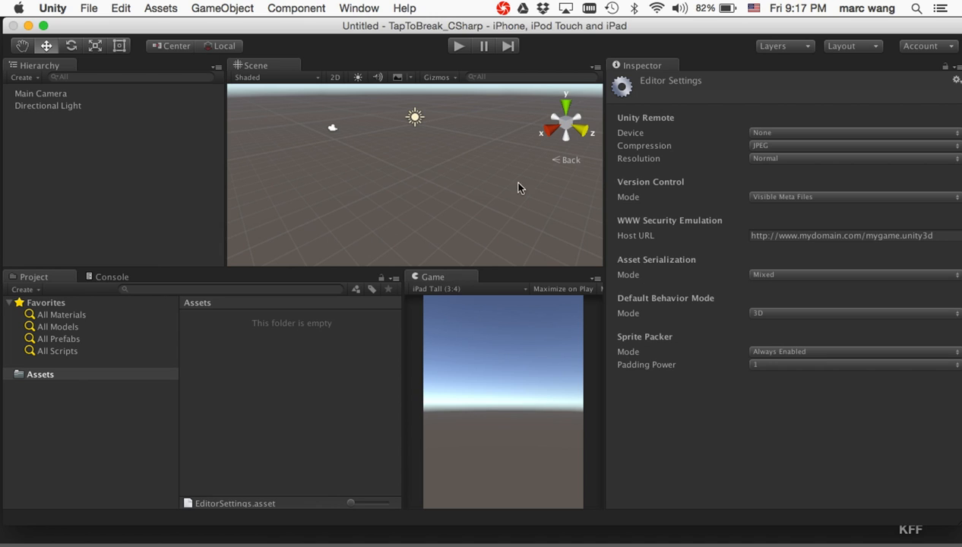
left_click(363, 449)
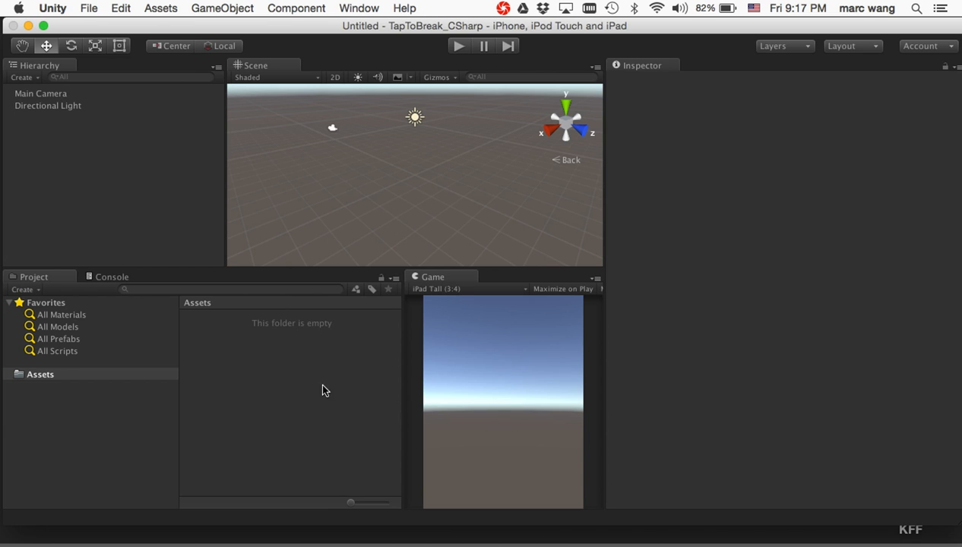
Switch to Photoshop and bring up Start PSD.psd and InGame PSD.psd side by side.
key("super+Tab")
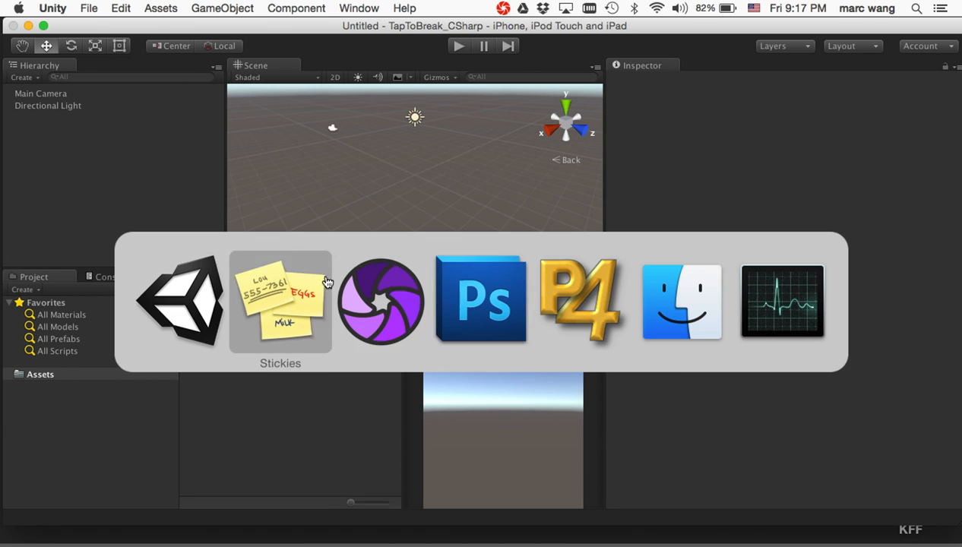
left_click(490, 312)
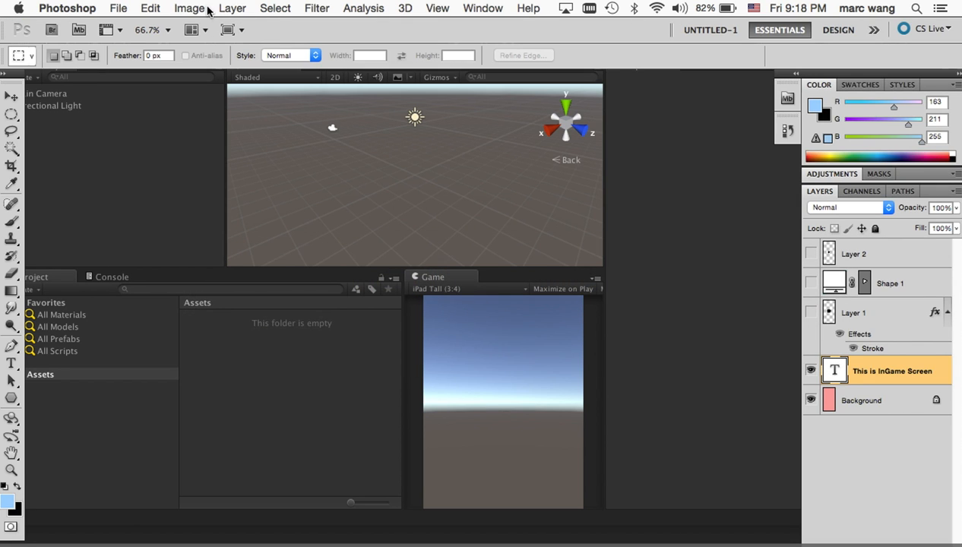
left_click(490, 9)
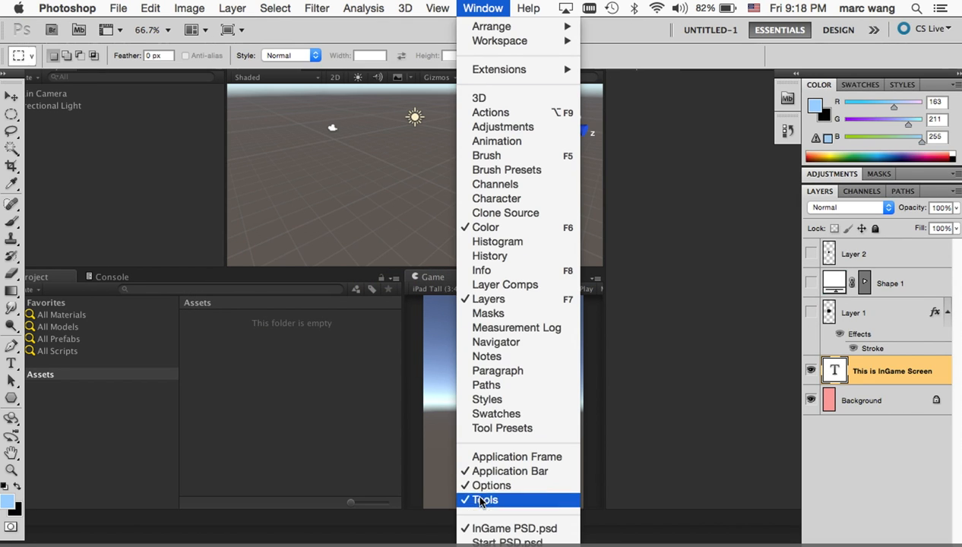
left_click(476, 541)
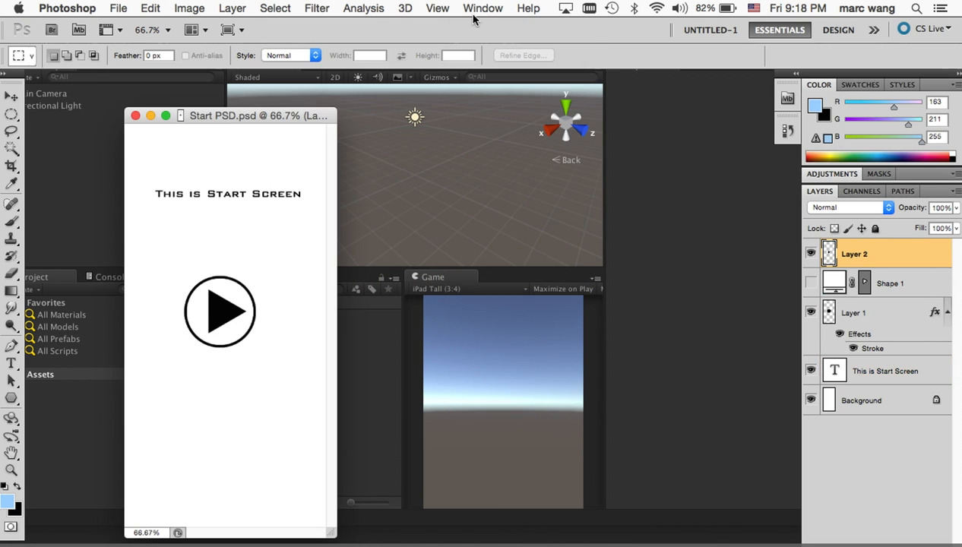
left_click(490, 9)
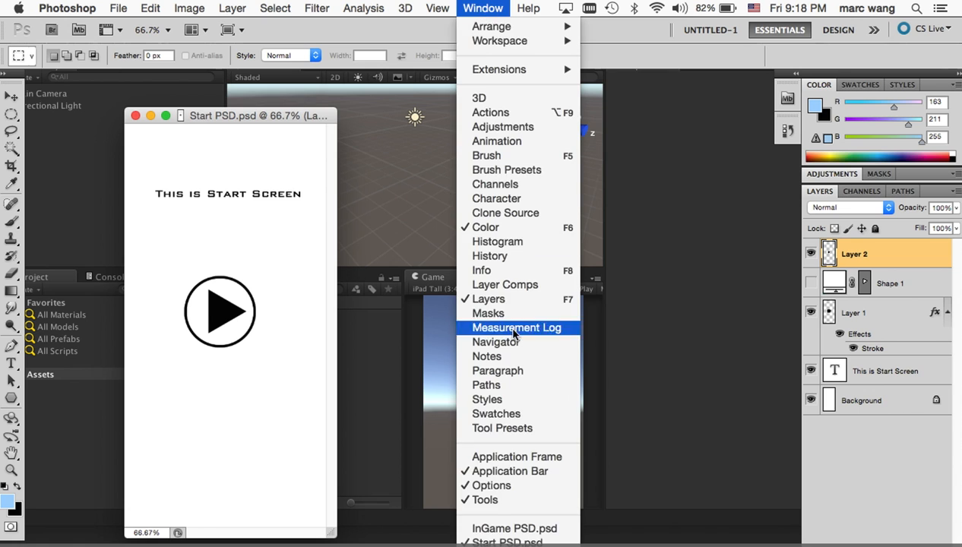
left_click(490, 528)
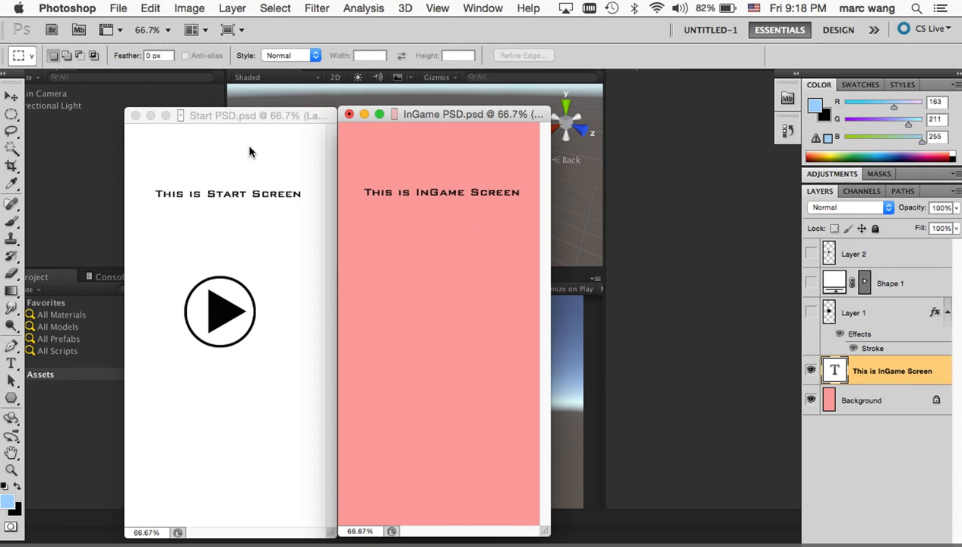
left_click_drag(245, 110, 235, 106)
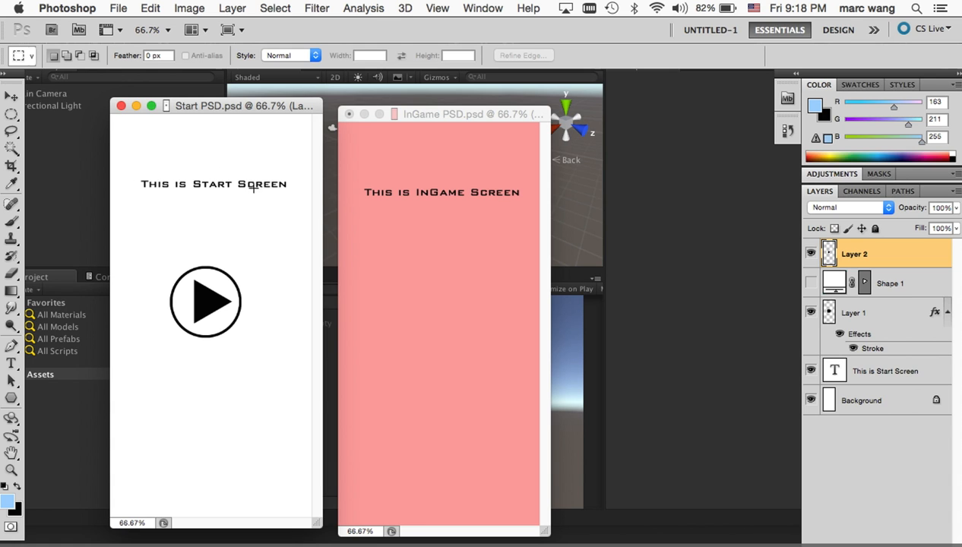
Replace the title text in Start PSD.psd with "Tap To Break".
key("t")
double_click(212, 189)
triple_click(213, 190)
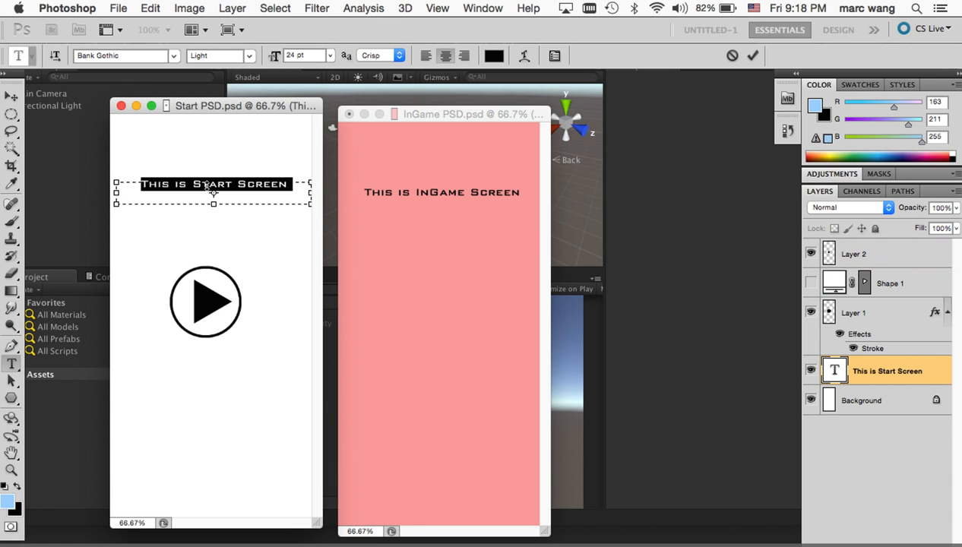
key("BackSpace")
type("Tap To ")
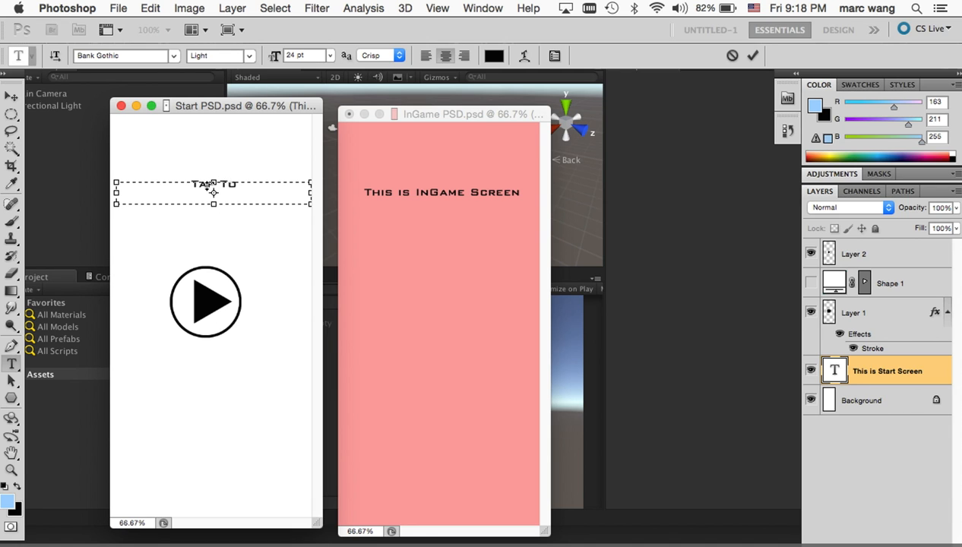
type("Break")
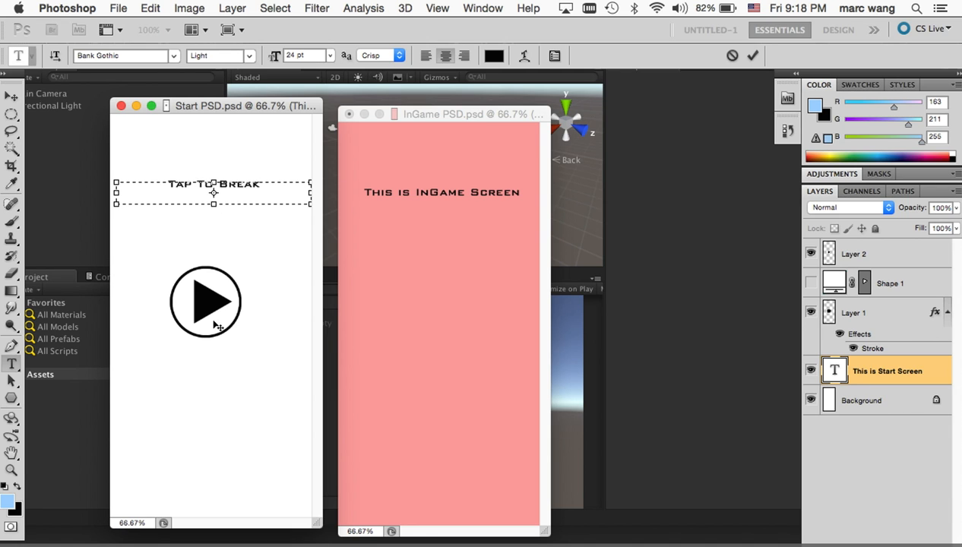
left_click(857, 406)
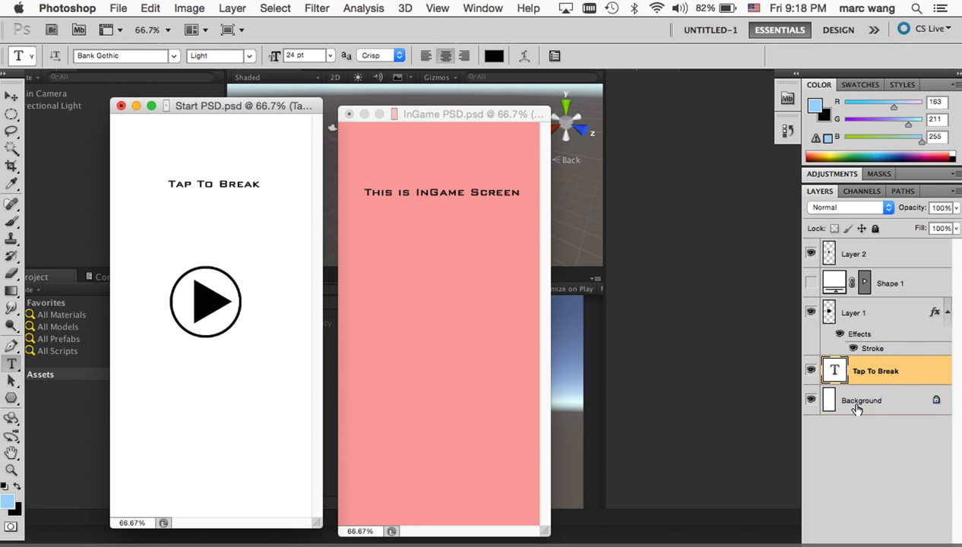
left_click(856, 406)
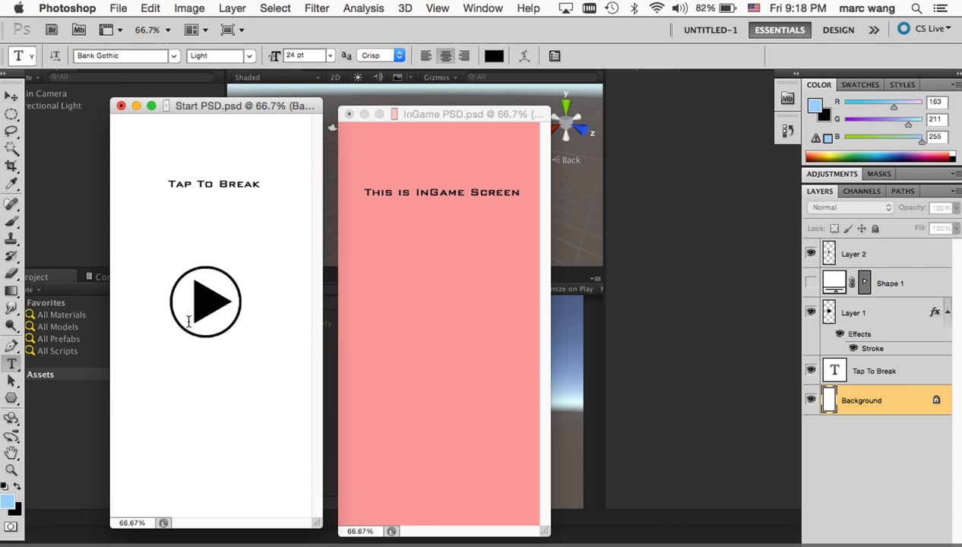
left_click(428, 299)
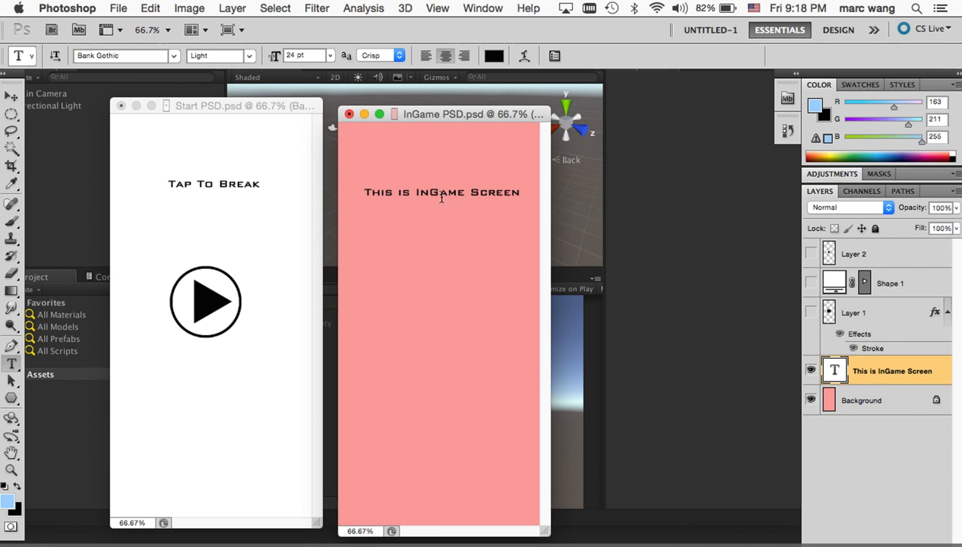
double_click(413, 192)
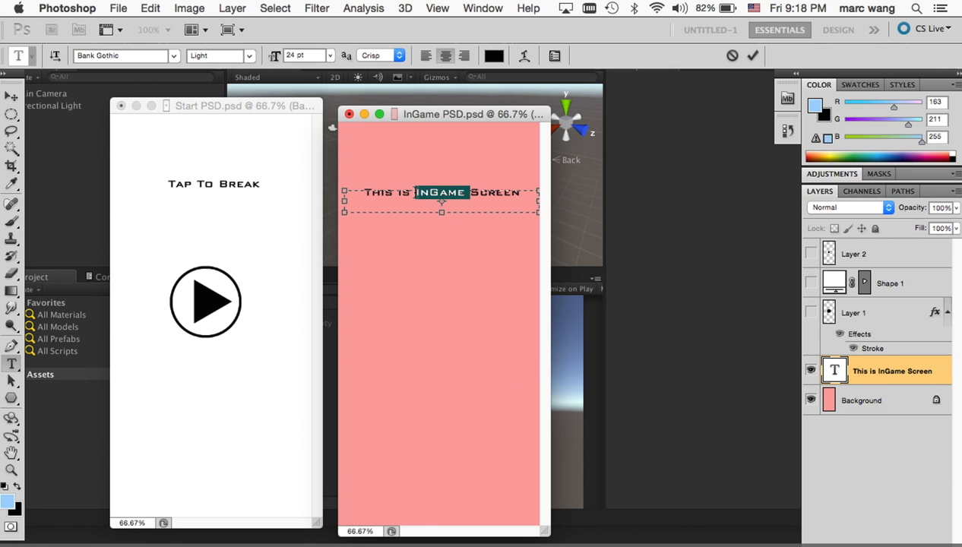
triple_click(415, 193)
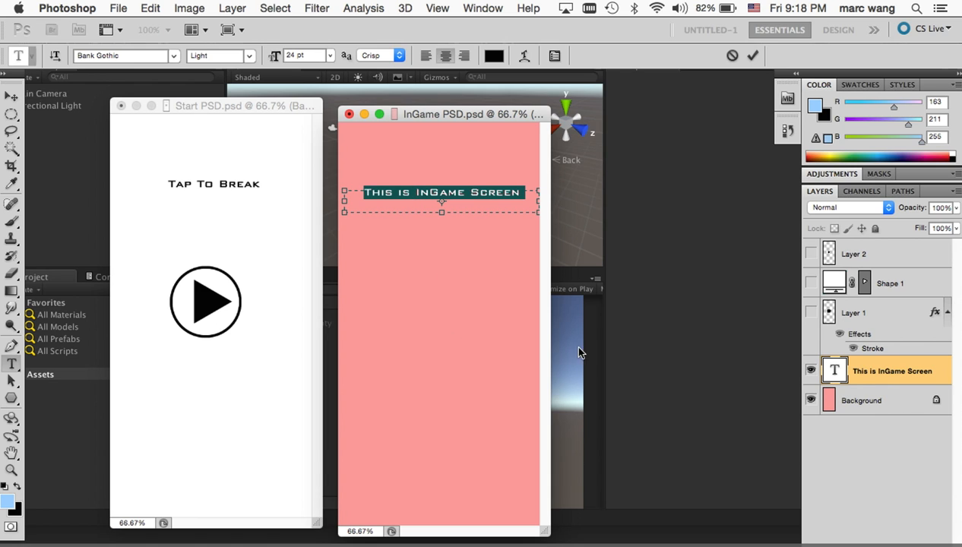
left_click(855, 393)
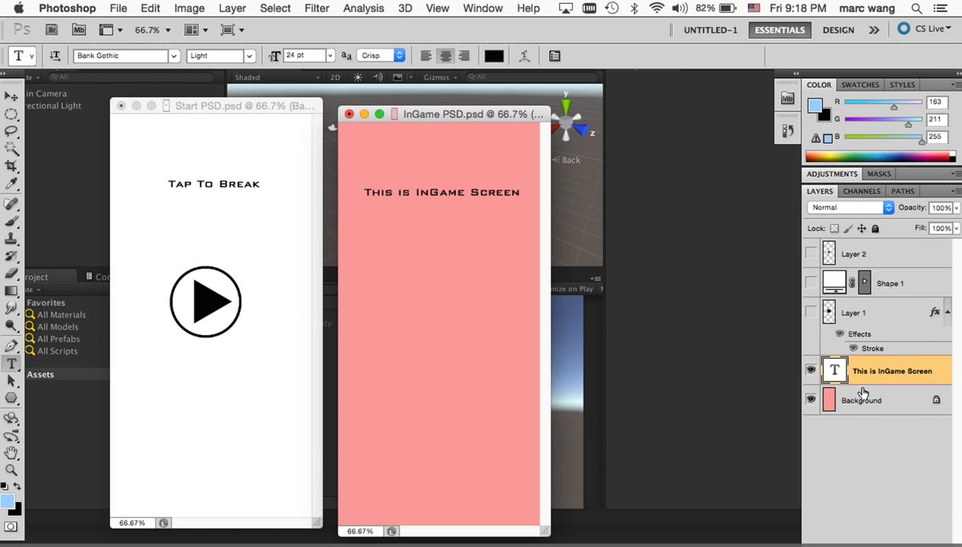
left_click(862, 322)
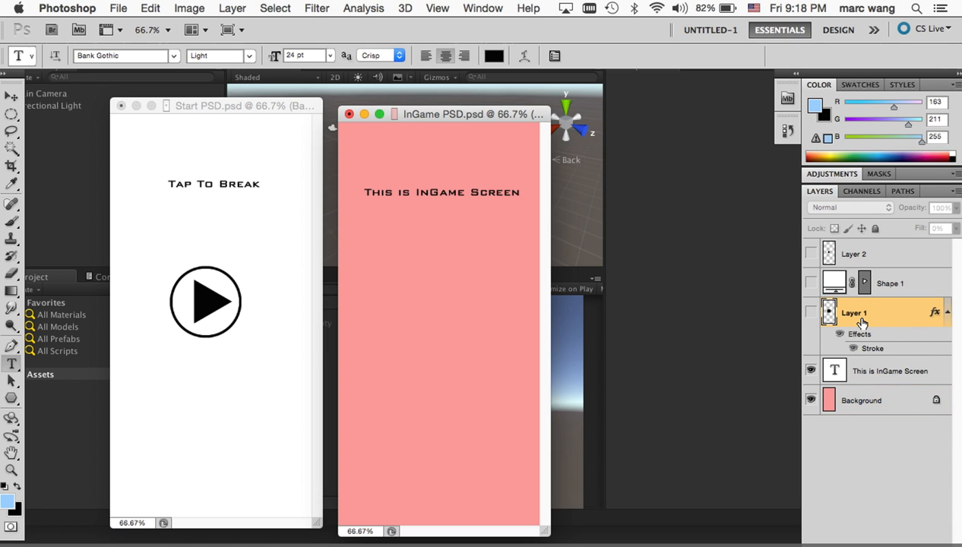
Duplicate the "This is InGame Screen" text layer in InGame PSD.psd and move the copy down to the middle of the canvas.
left_click(861, 371)
key("super+j")
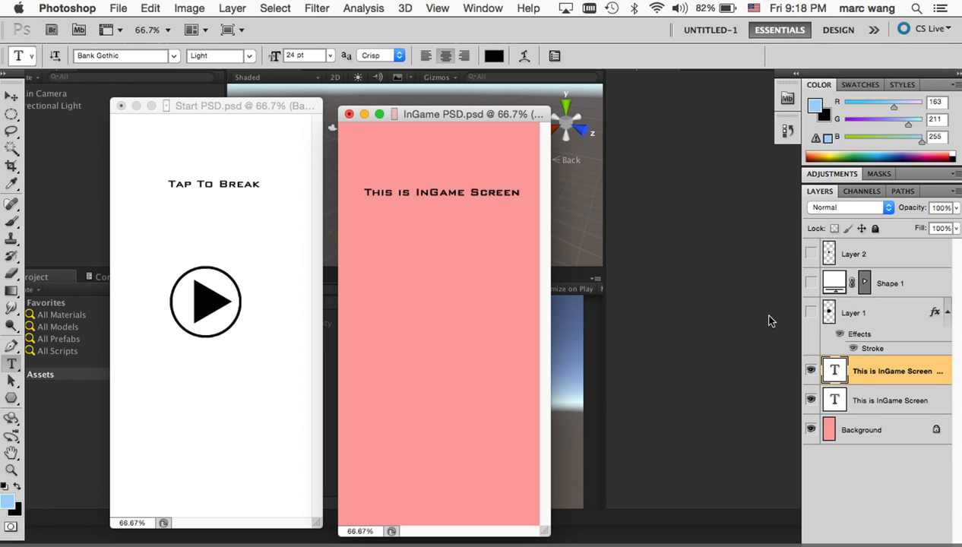
key("v")
left_click_drag(446, 193, 450, 310)
Replace the text of the lower copy with "Home Button", split over two lines.
key("t")
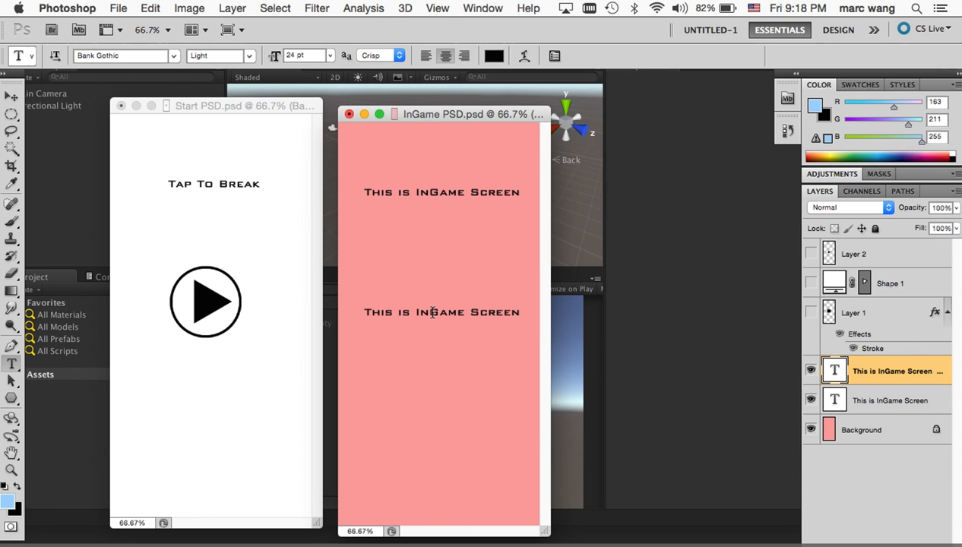
left_click(432, 314)
key("super+a")
type("Home")
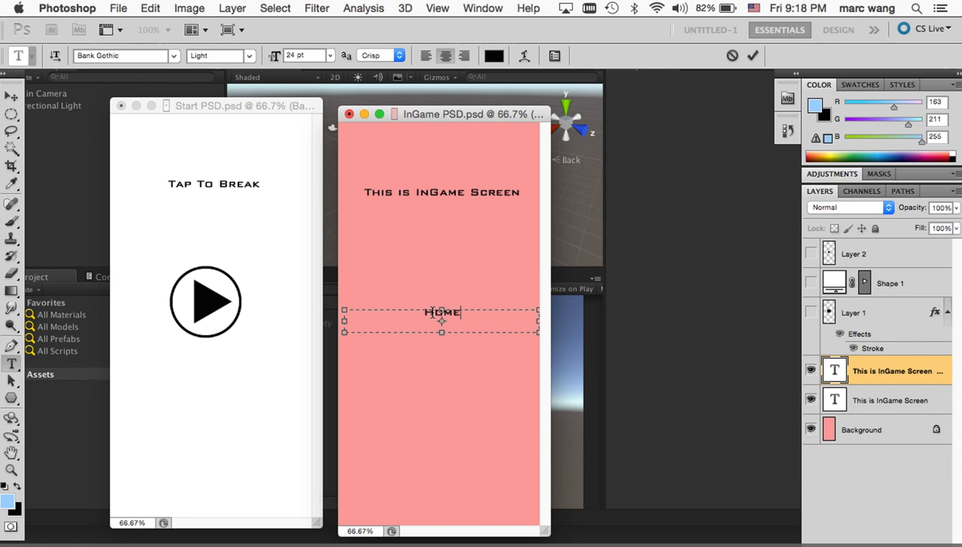
type("Button")
left_click(432, 312)
key("Return")
left_click(888, 424)
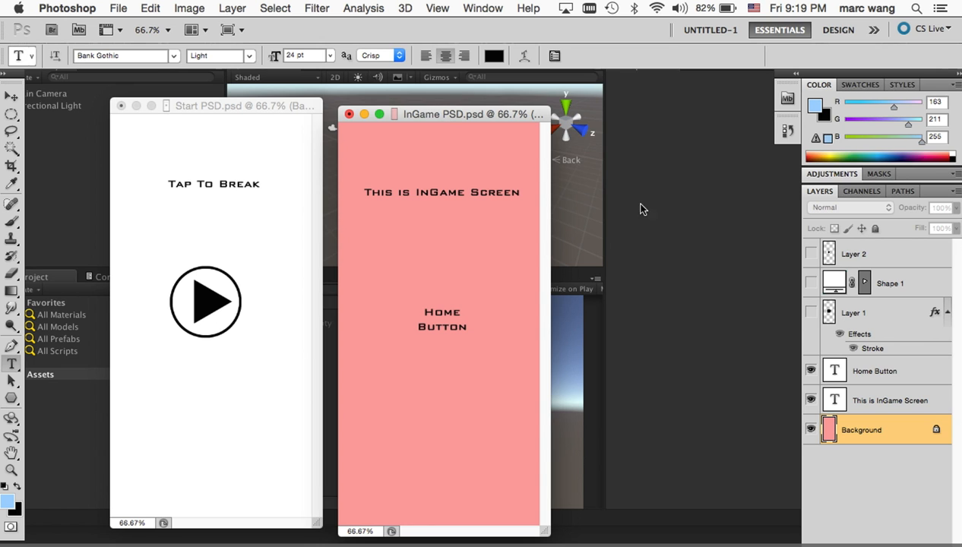
Switch back to Unity and go to the project's Assets folder.
left_click(687, 277)
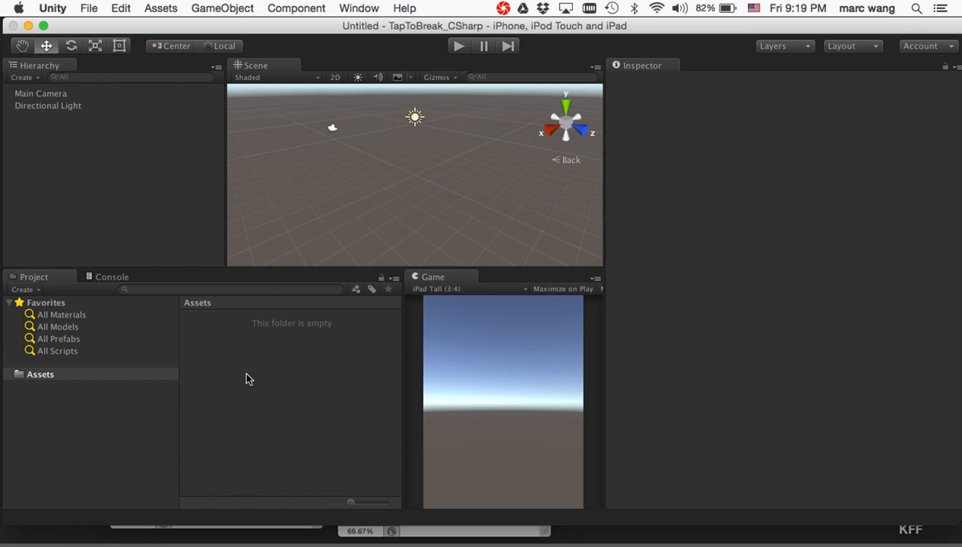
left_click(92, 374)
left_click(298, 370)
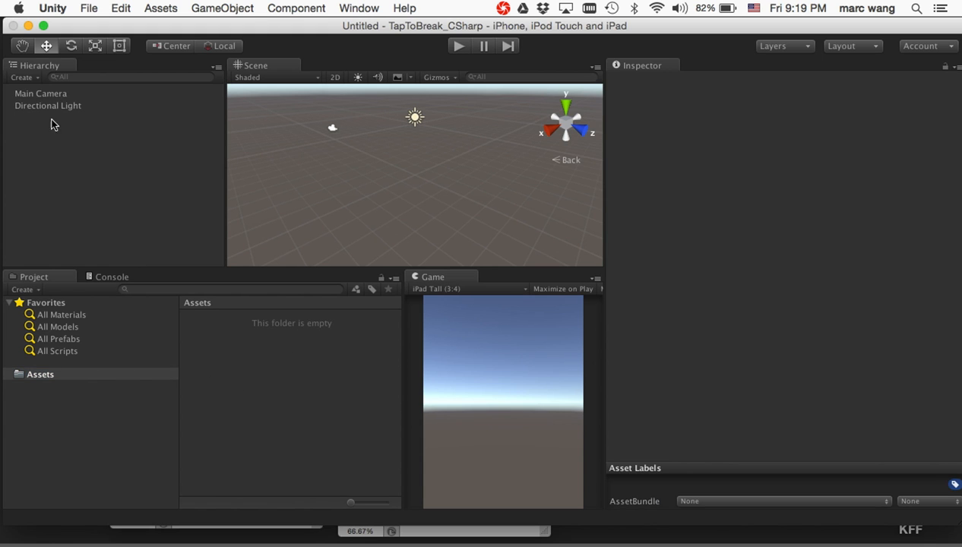
Set the Main Camera's background color to white and its clear flags to Solid Color.
left_click(36, 95)
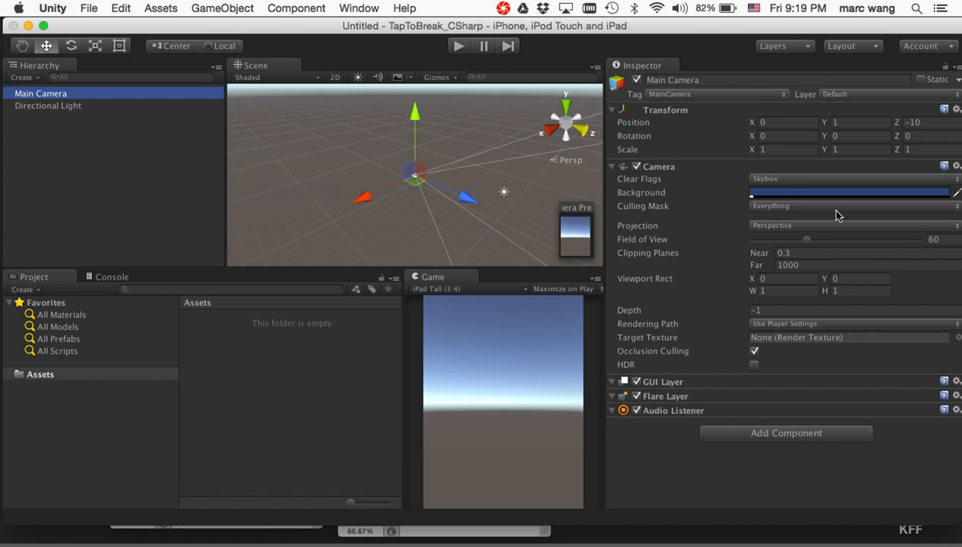
left_click(790, 195)
left_click_drag(46, 151, 9, 82)
key("super+Tab")
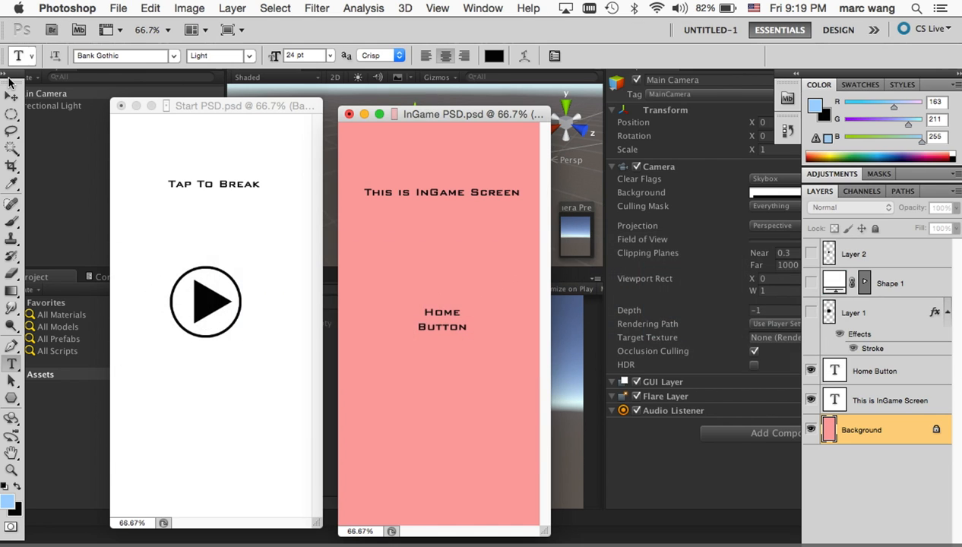
key("super+Tab")
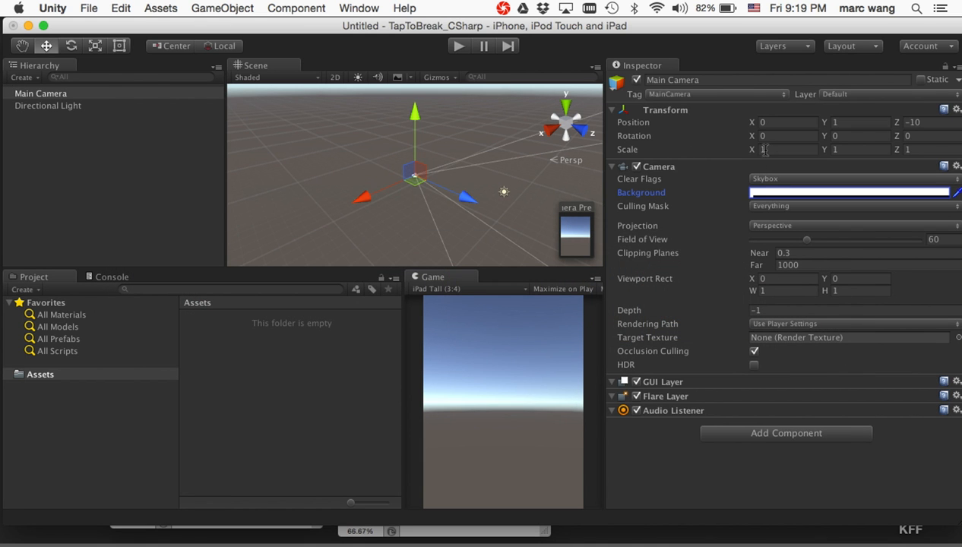
left_click(765, 180)
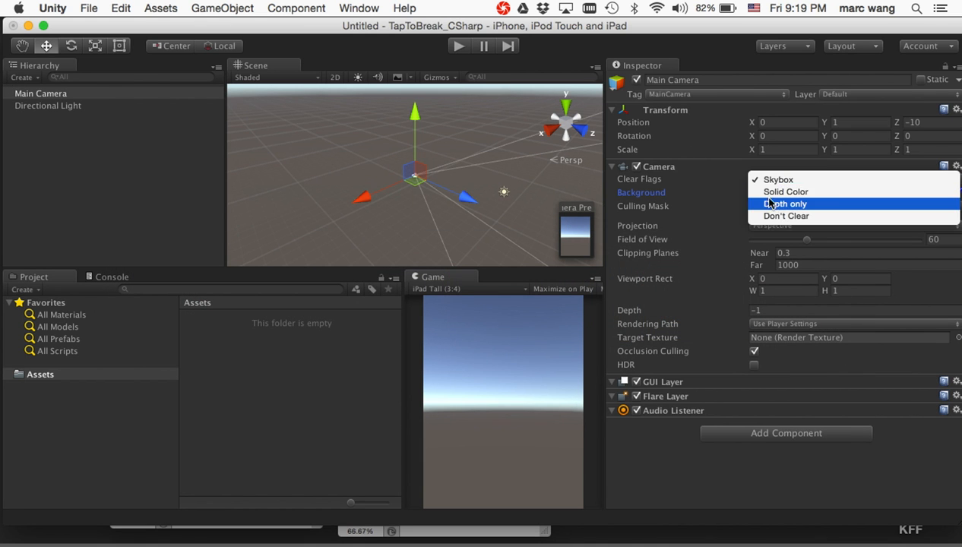
left_click(777, 193)
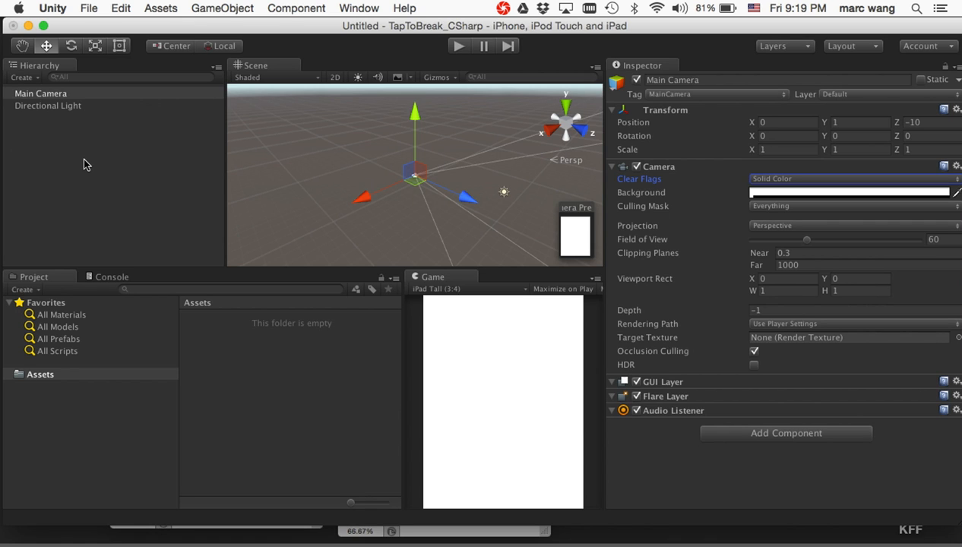
Delete the Directional Light from the scene.
left_click(37, 107)
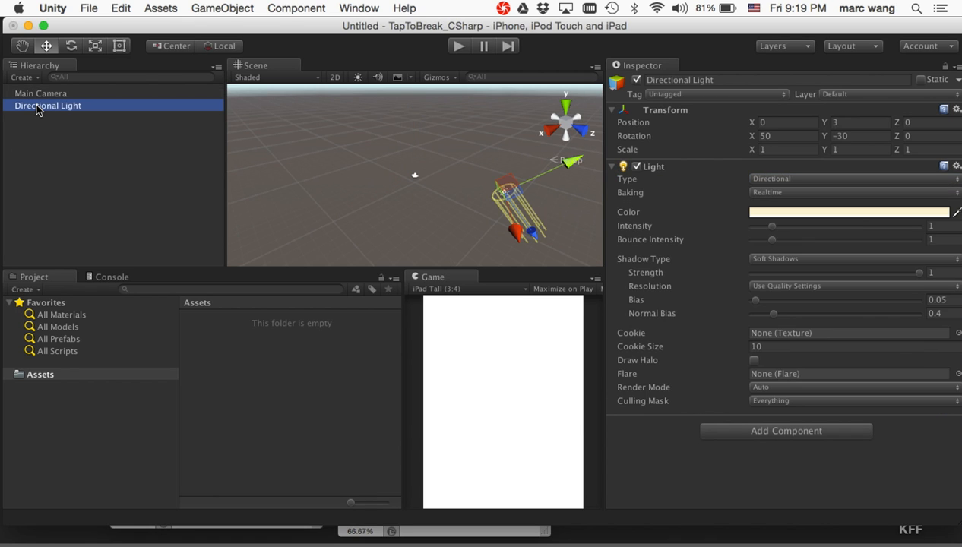
key("super+BackSpace")
Add a UI Text object to the scene and check the Canvas and EventSystem that come with it.
left_click(21, 78)
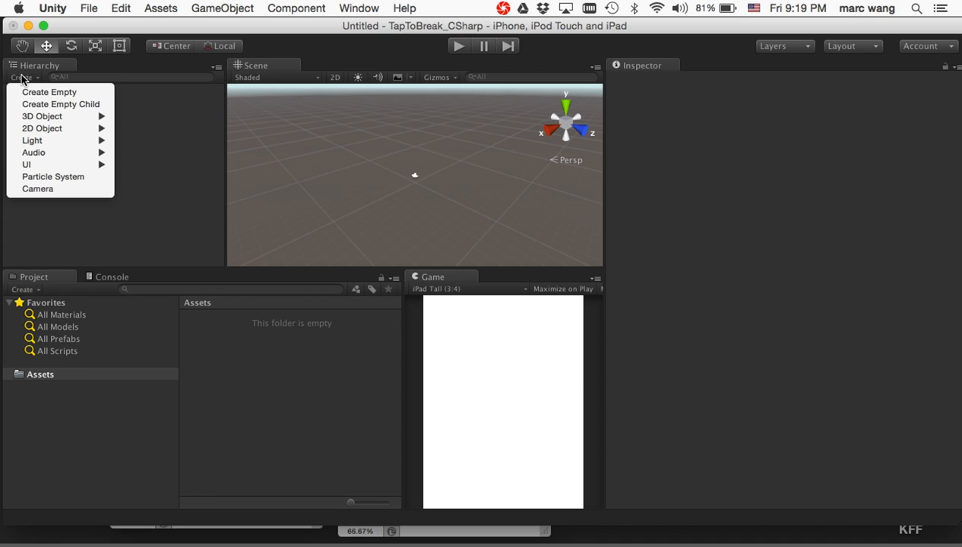
mouse_move(38, 166)
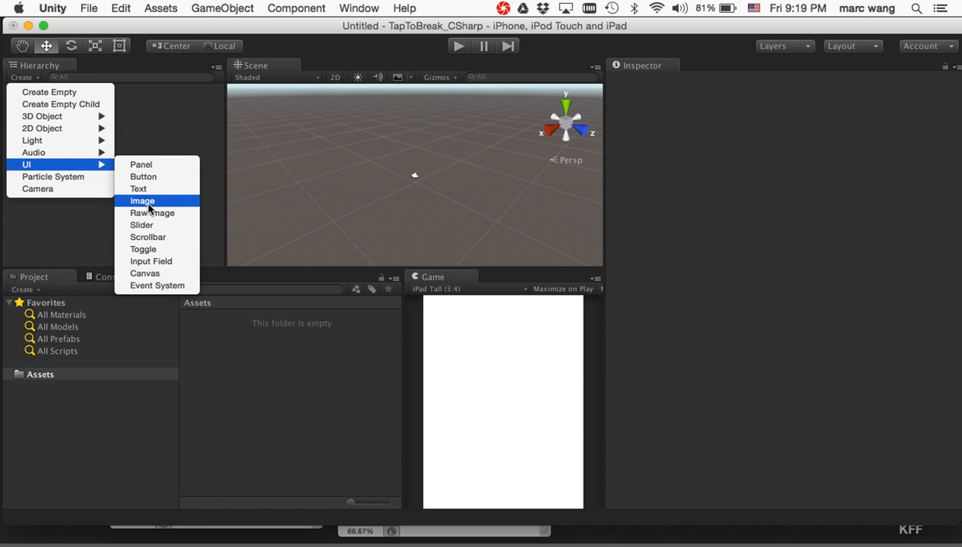
key("Escape")
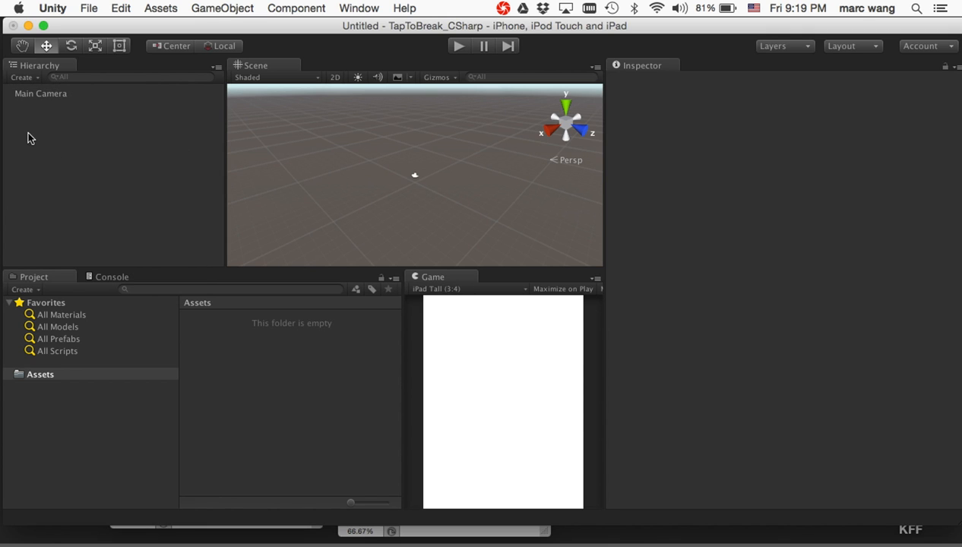
left_click(26, 77)
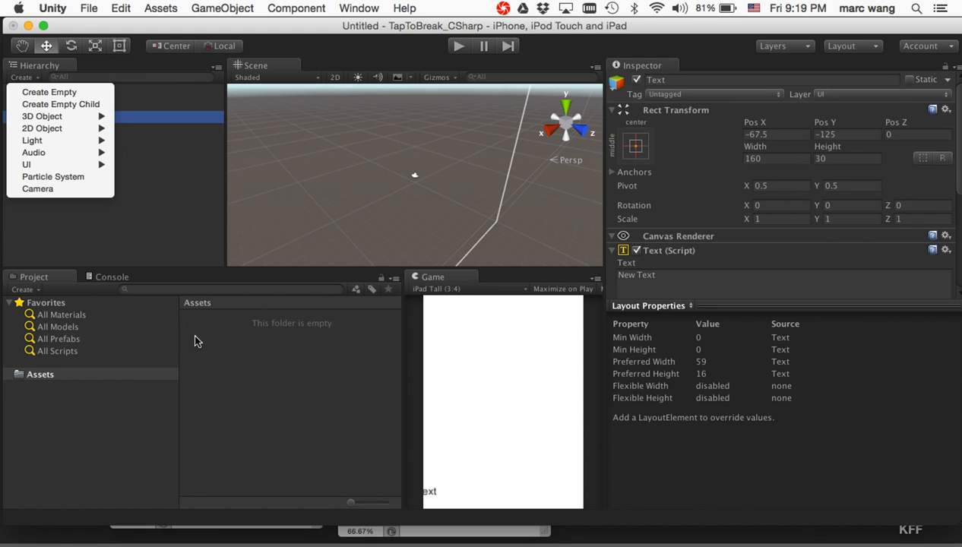
left_click(152, 229)
left_click(38, 111)
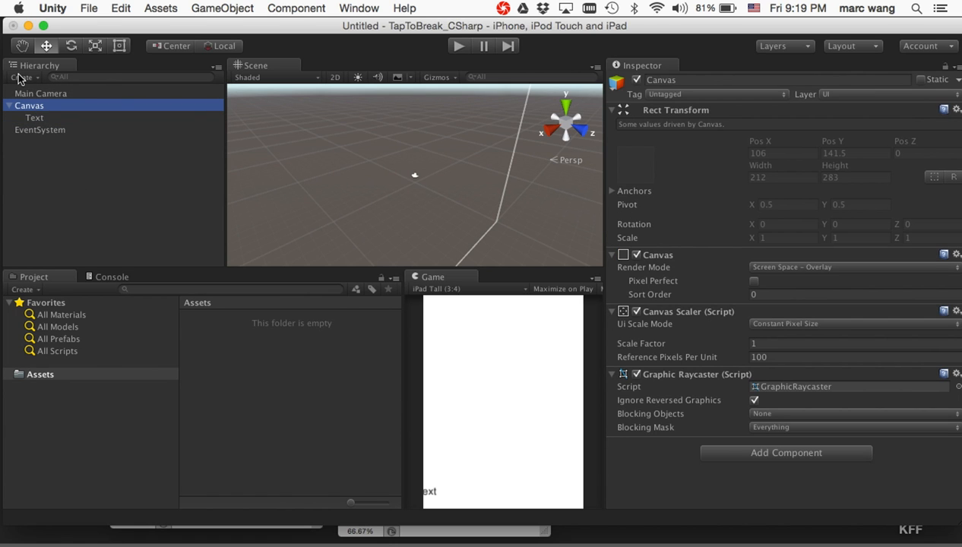
left_click(23, 77)
left_click(83, 246)
key("Down")
key("Down")
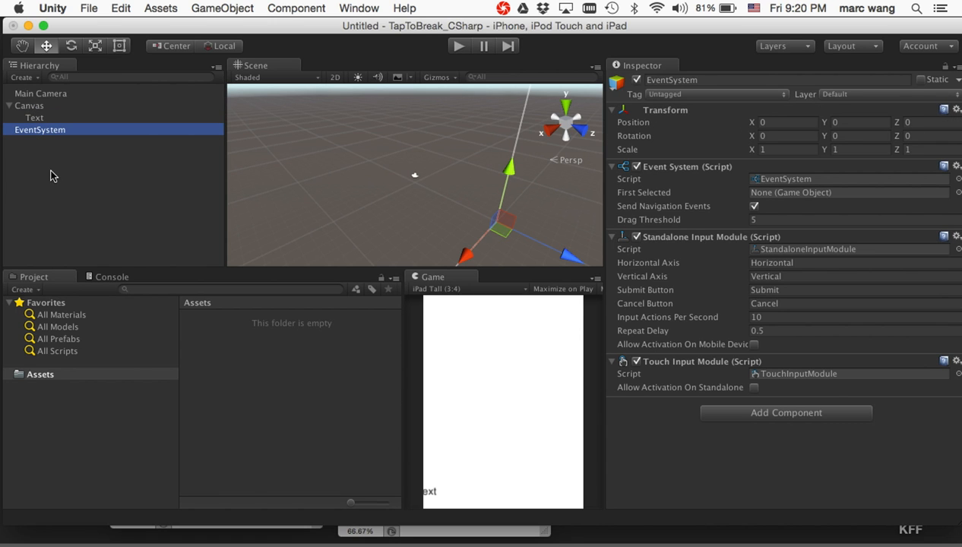
Rename the Canvas object to "Canvas Home".
left_click(49, 118)
key("Up")
key("Return")
key("Right")
type("Home")
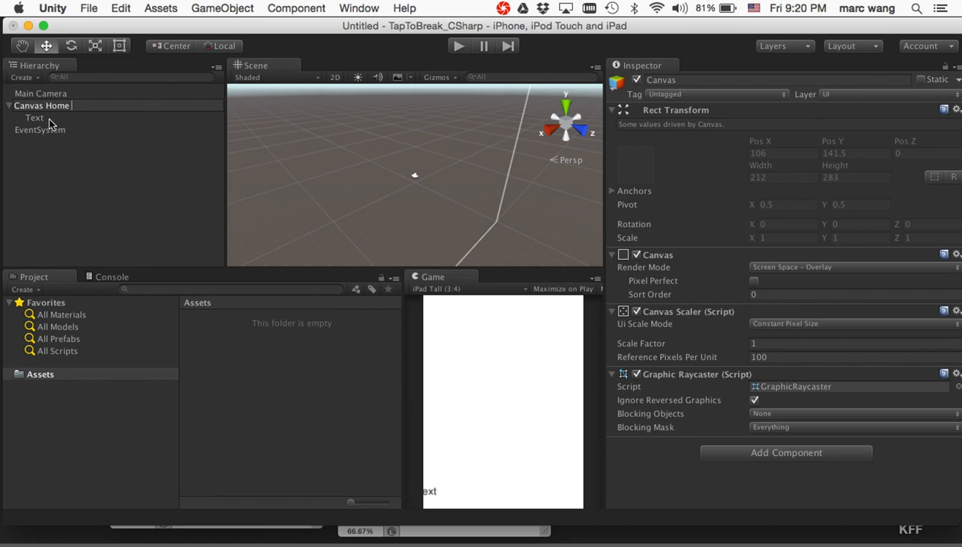
key("Return")
Replace the content of the Text object under Canvas Home with "TAP TO BREAK".
left_click(27, 119)
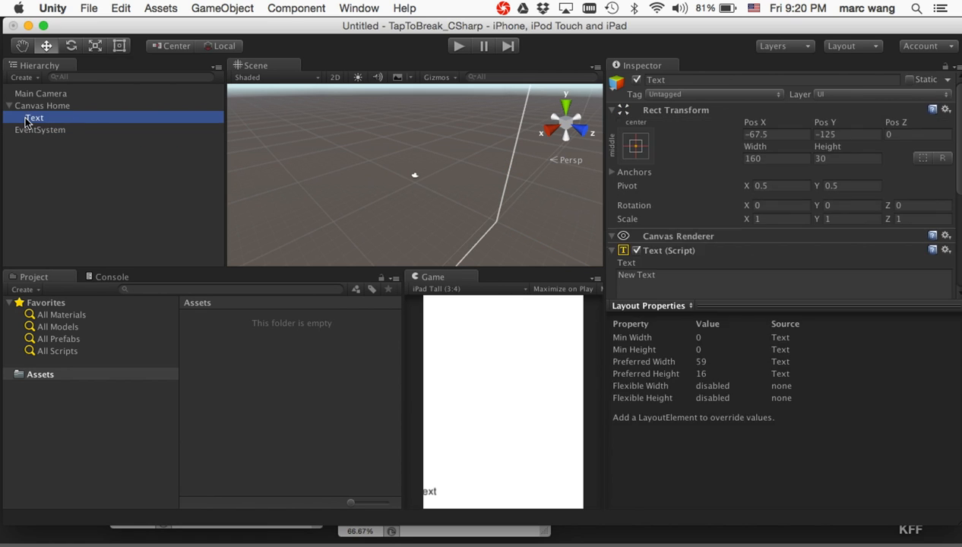
left_click(688, 277)
type("Tim")
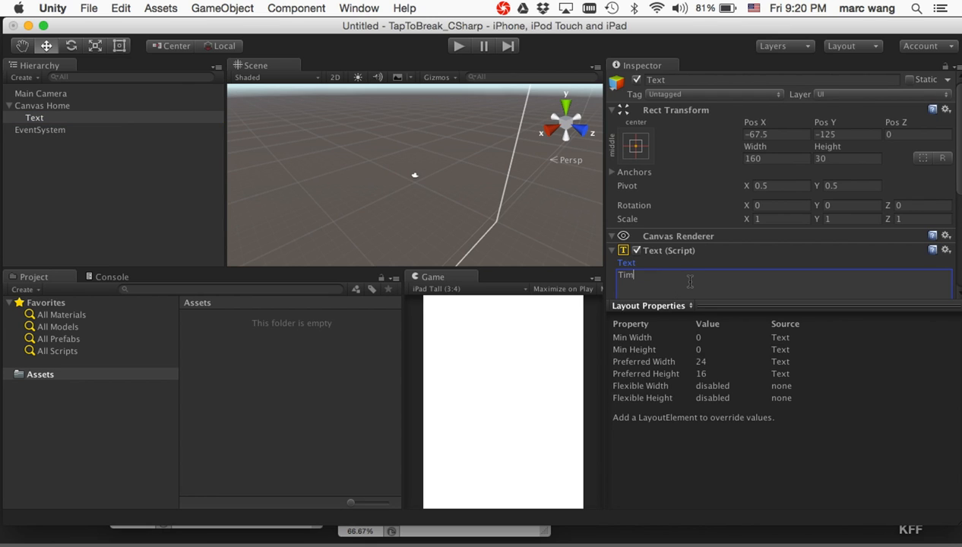
type("e")
key("BackSpace")
key("BackSpace")
key("BackSpace")
type("ap")
key("BackSpace")
key("BackSpace")
type("AP TO BREAK")
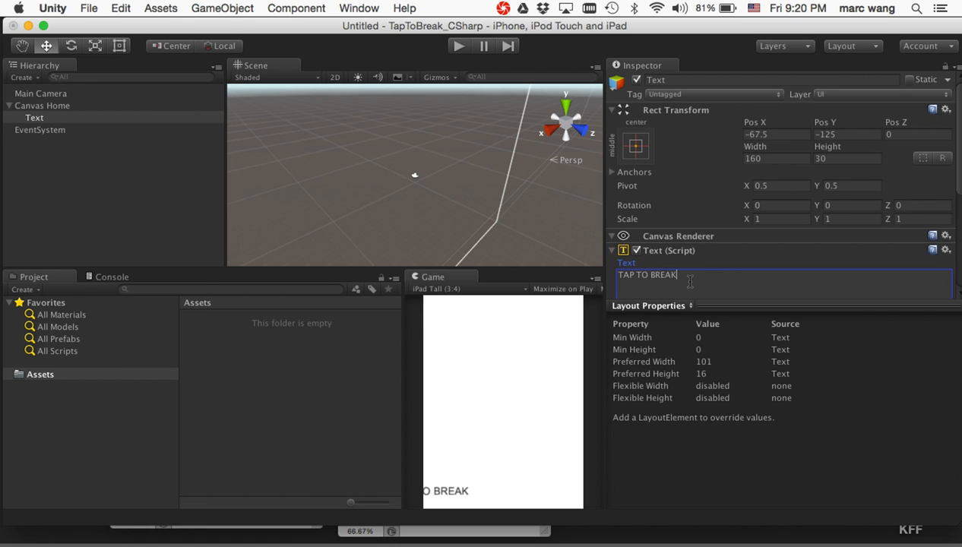
Set the Text object's Pos X and Pos Y to 0.
scroll(799, 241, "down", 4)
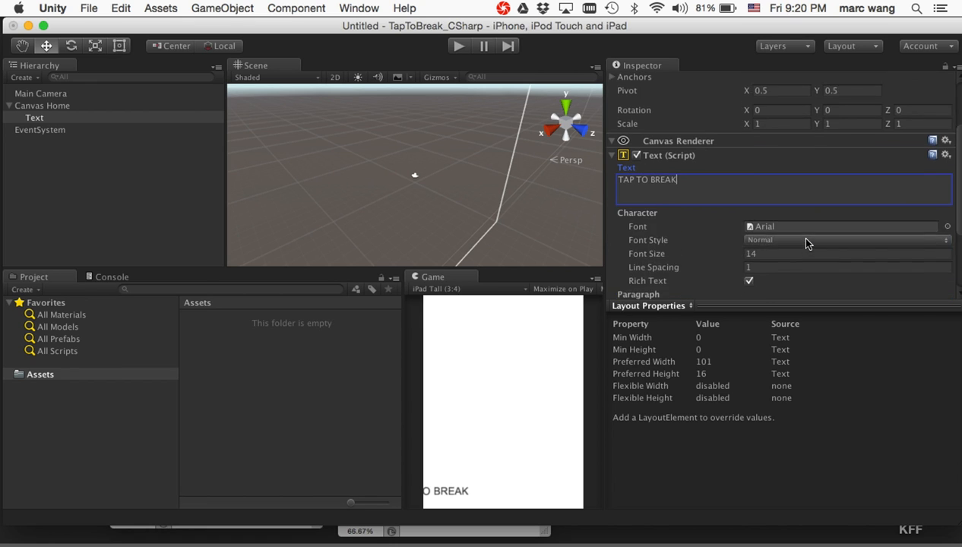
scroll(799, 241, "up", 4)
left_click(784, 123)
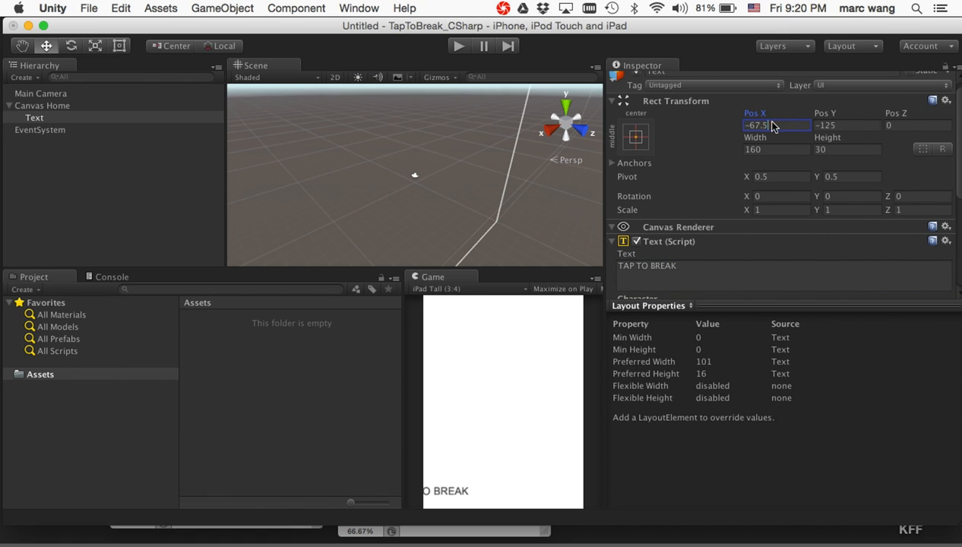
type("0")
key("Tab")
type("0")
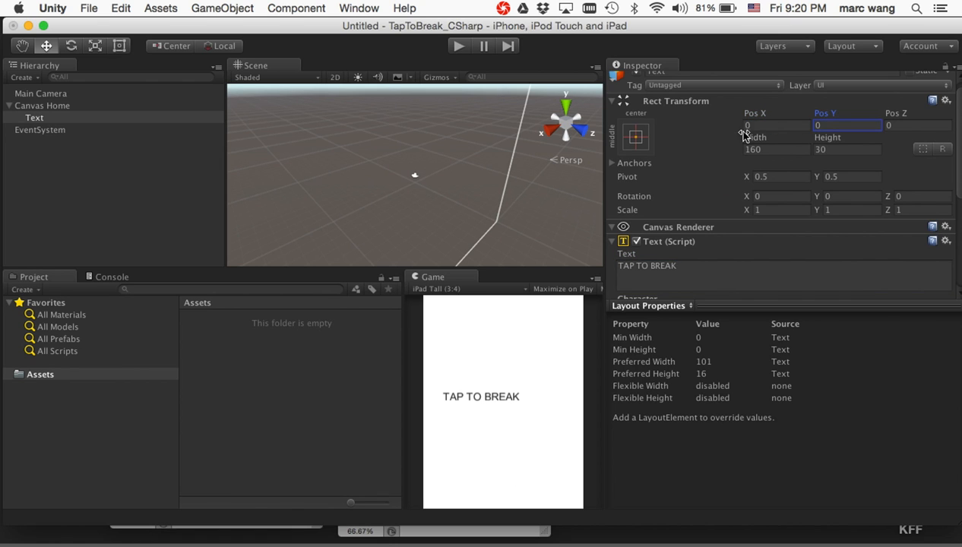
Turn the Scene view to the orthographic Back view and frame the Text object in it.
left_click_drag(438, 164, 727, 202, "alt")
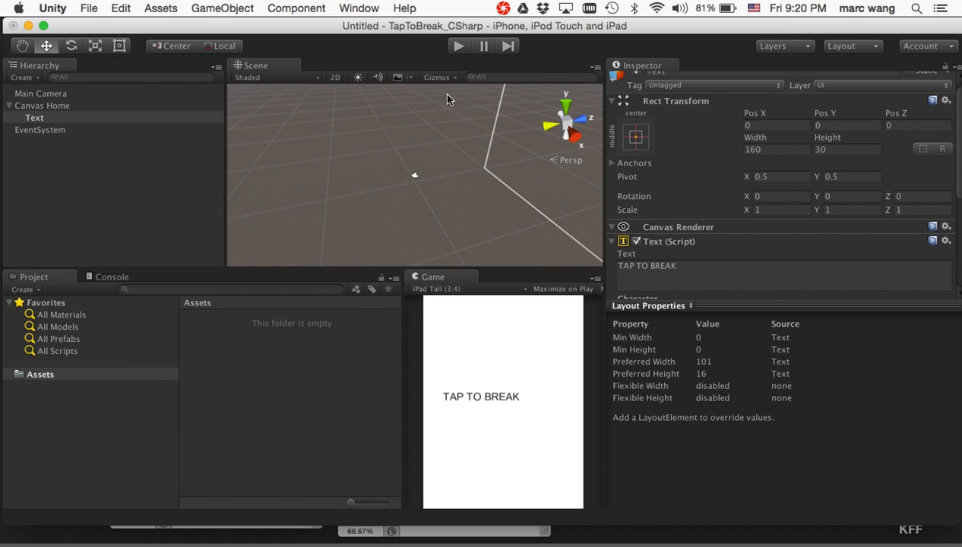
left_click(547, 127)
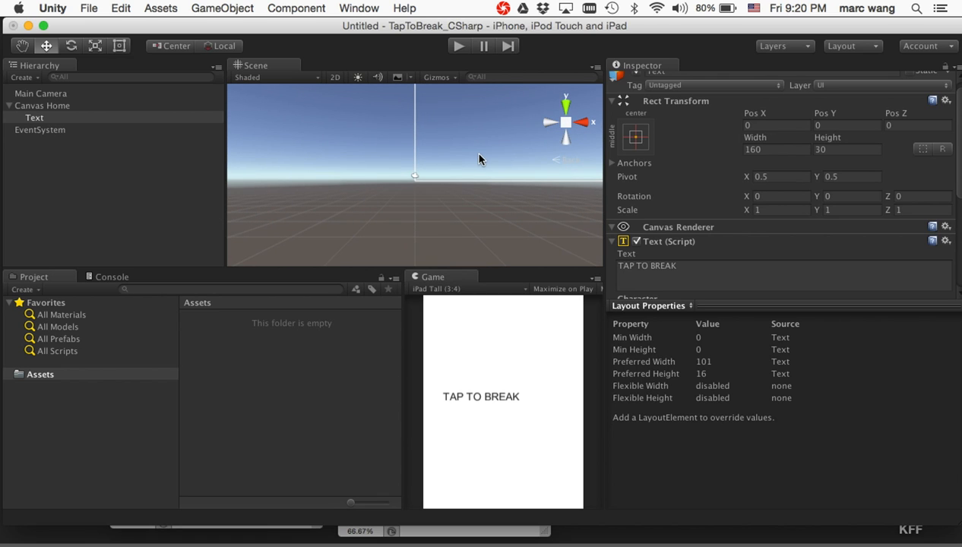
left_click(560, 126)
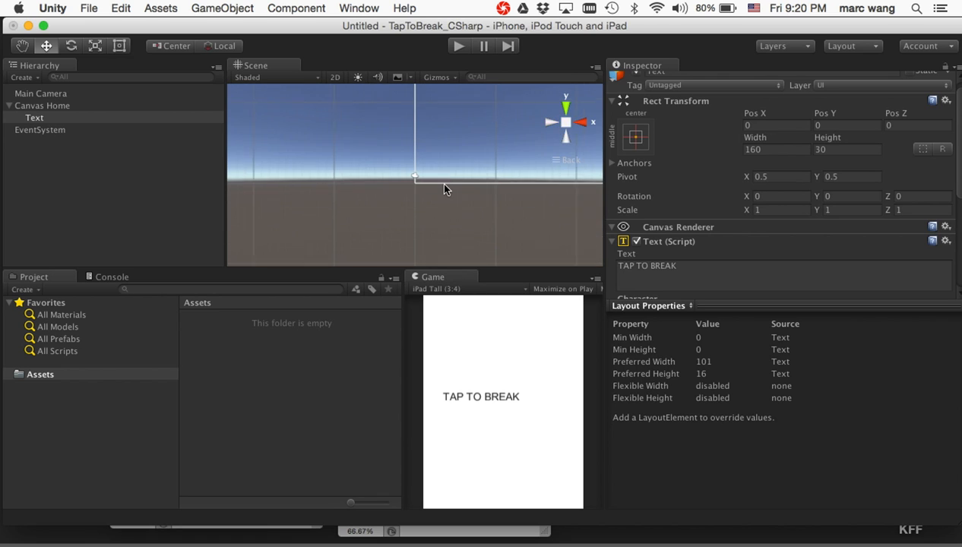
double_click(47, 118)
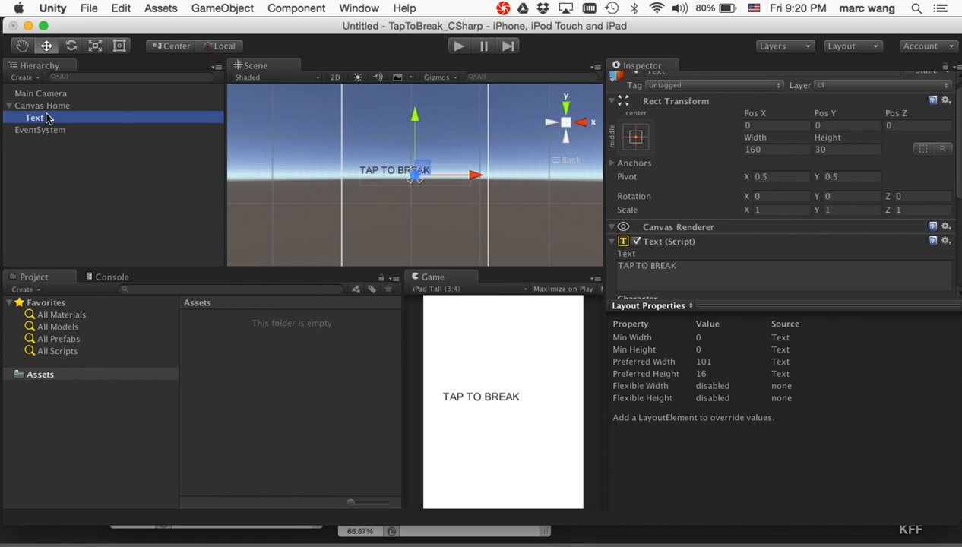
Center the title text's alignment both horizontally and vertically.
scroll(838, 254, "down", 5)
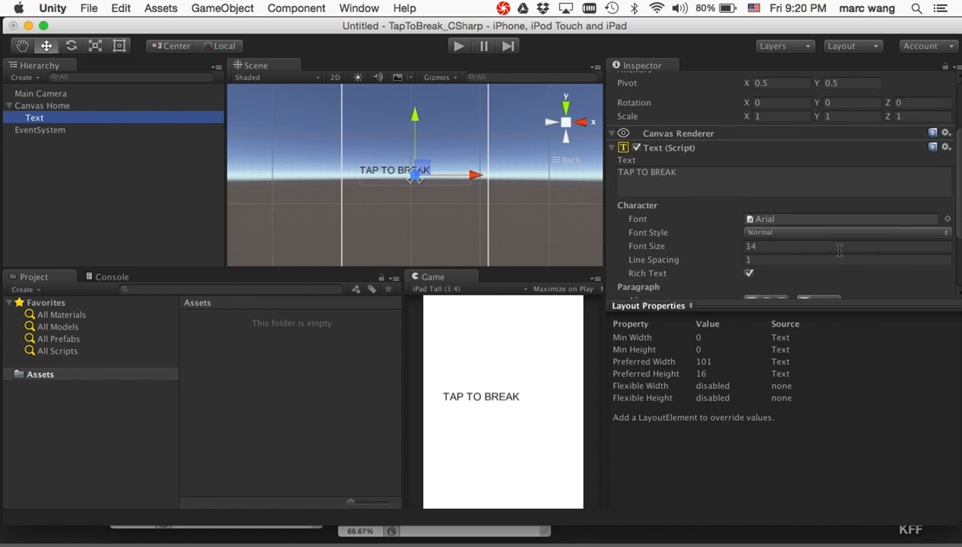
scroll(839, 250, "up", 2)
scroll(839, 250, "down", 2)
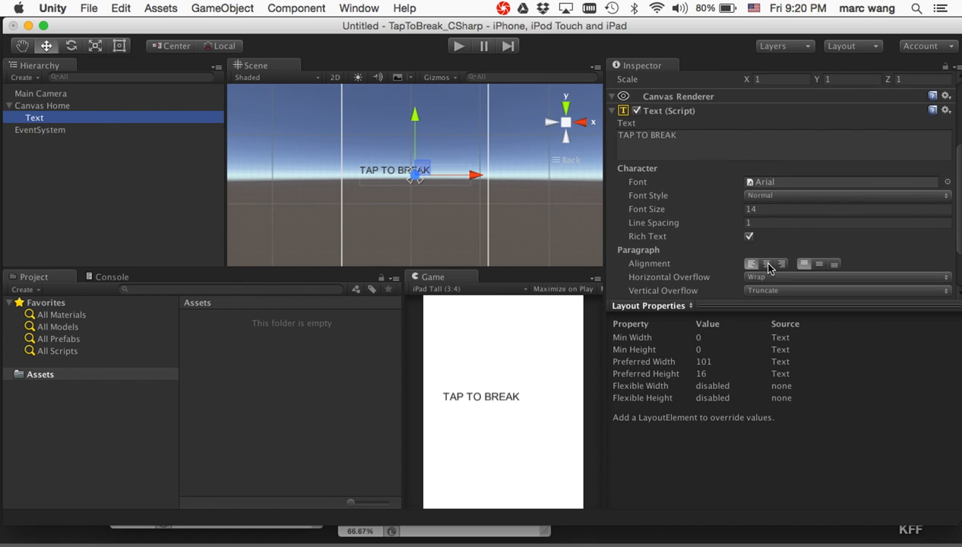
left_click(766, 263)
left_click(817, 264)
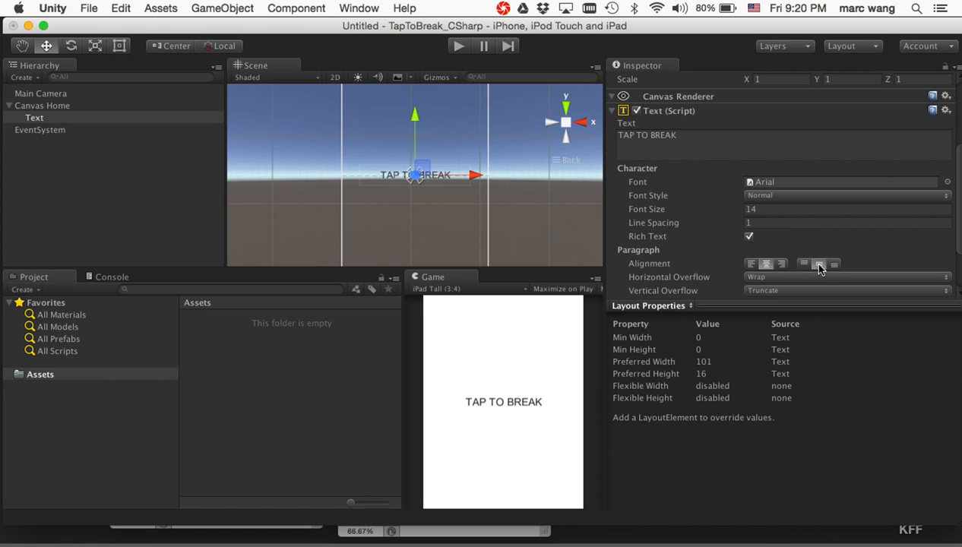
Set the Text object's width and height to 256 each.
scroll(880, 252, "down", 2)
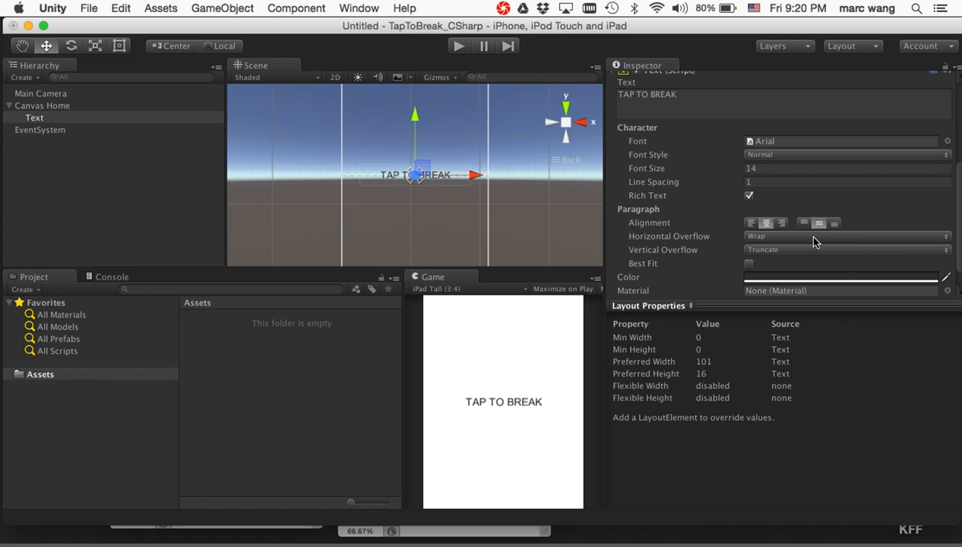
scroll(813, 242, "up", 5)
scroll(813, 242, "up", 3)
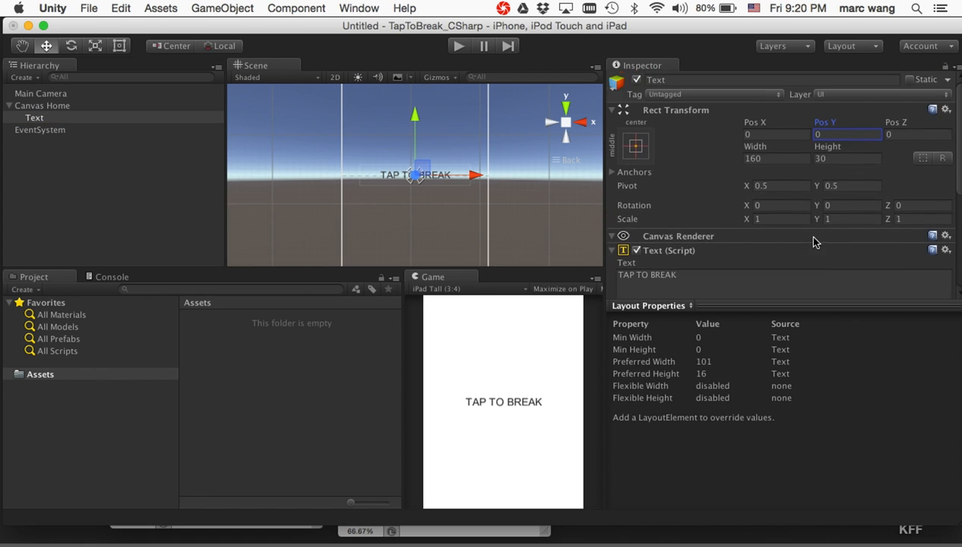
left_click(772, 158)
double_click(771, 158)
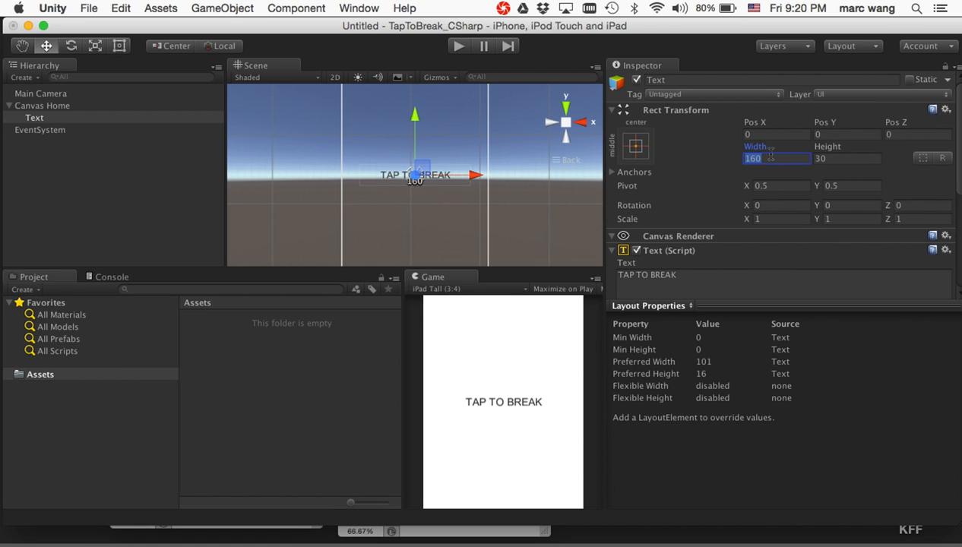
type("256")
key("Tab")
type("25")
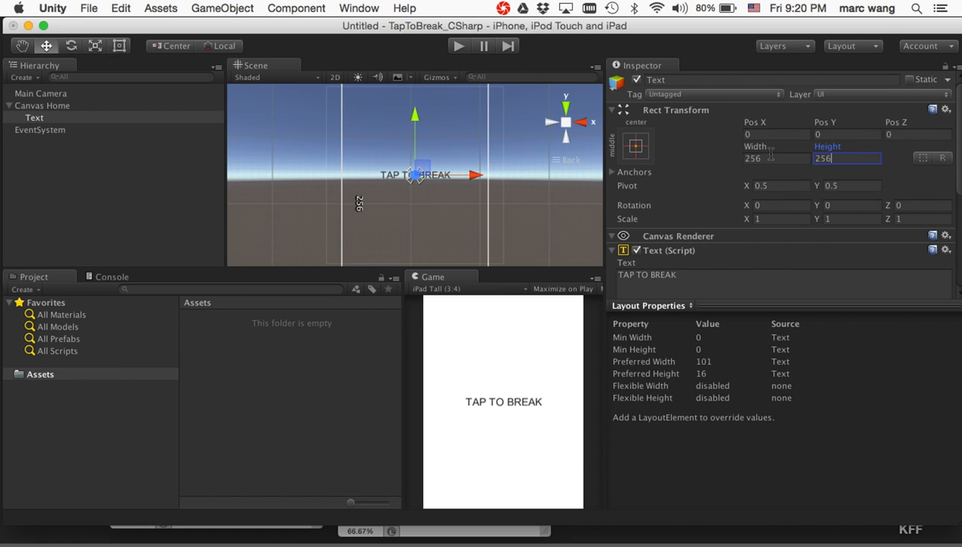
Set the font size of the title text to 80.
scroll(775, 167, "down", 7)
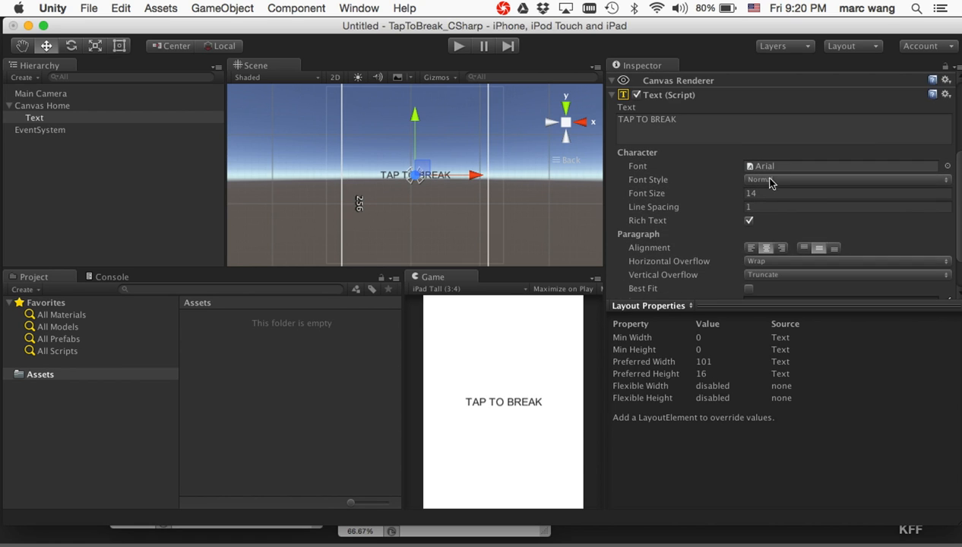
scroll(757, 237, "down", 1)
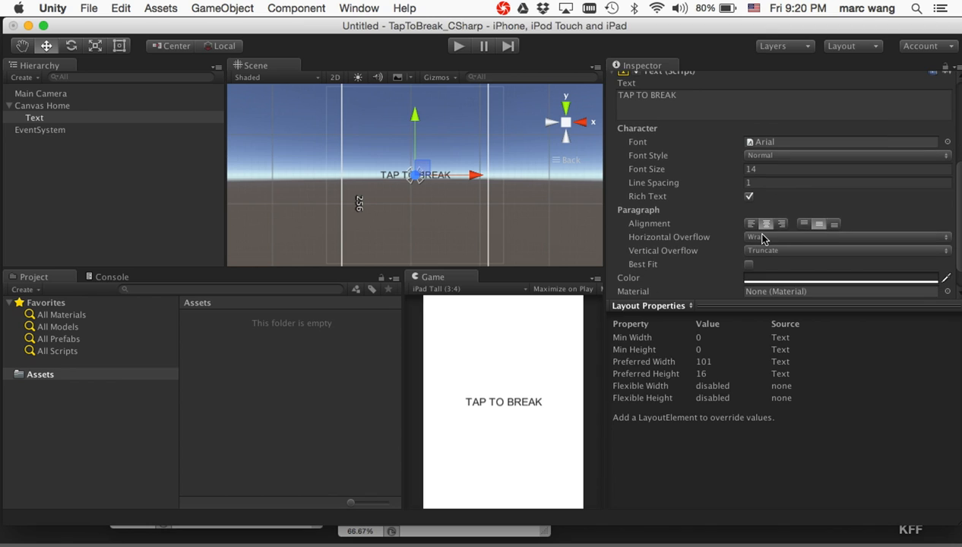
left_click(767, 170)
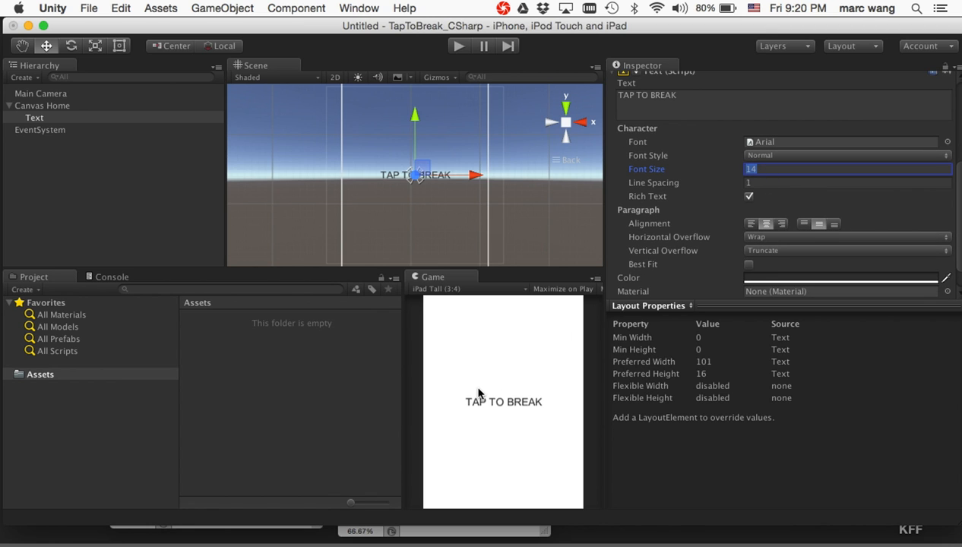
key("shift+space")
key("shift+space")
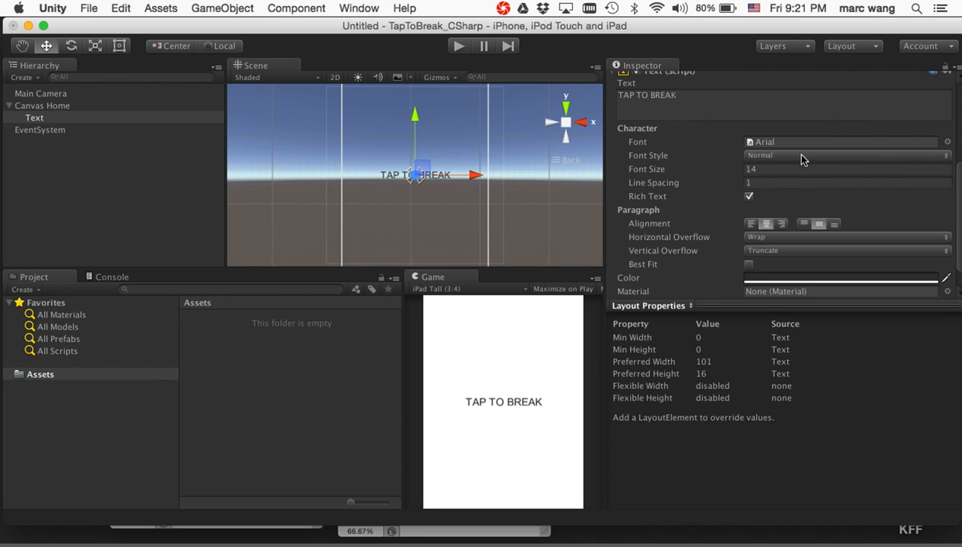
left_click(775, 168)
type("80")
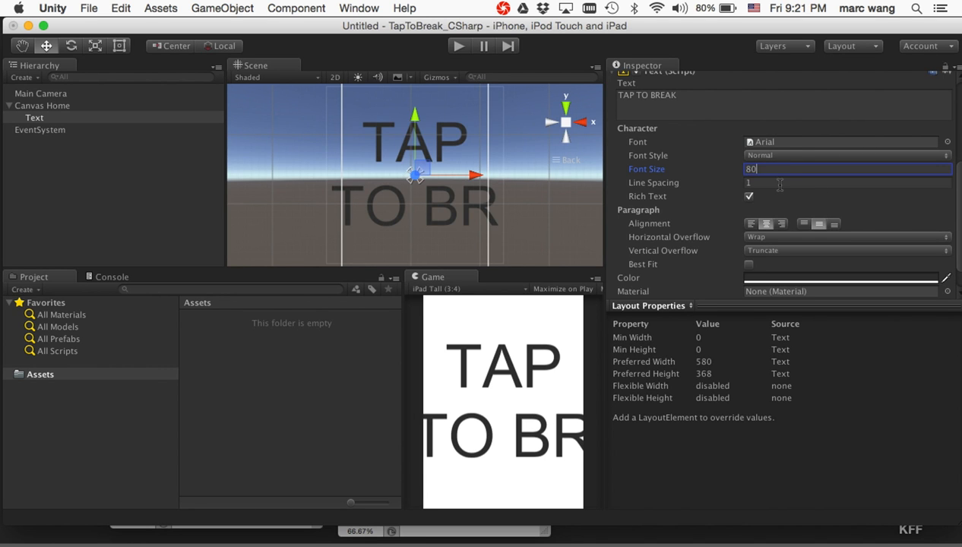
Set the horizontal overflow of the title's Text object to Overflow so it stays on one line.
left_click(48, 105)
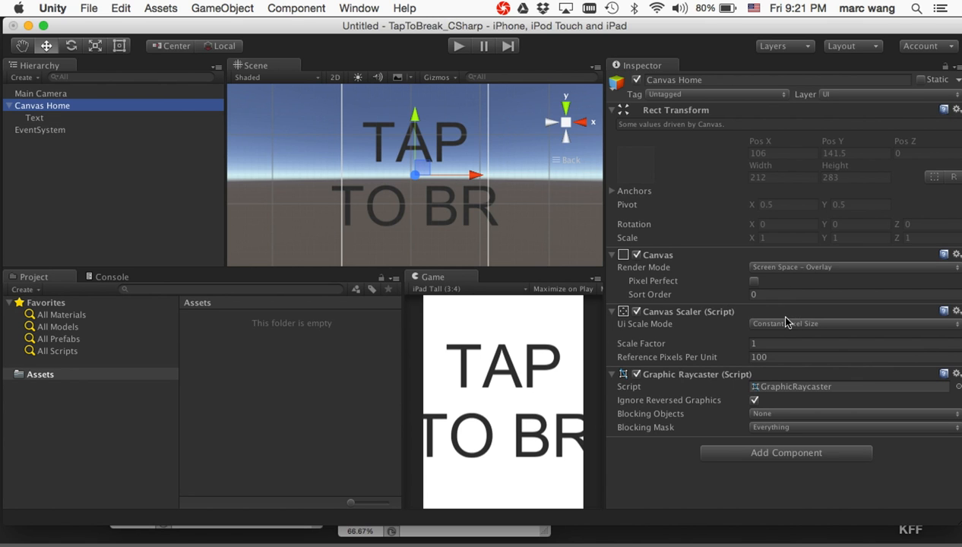
left_click(88, 118)
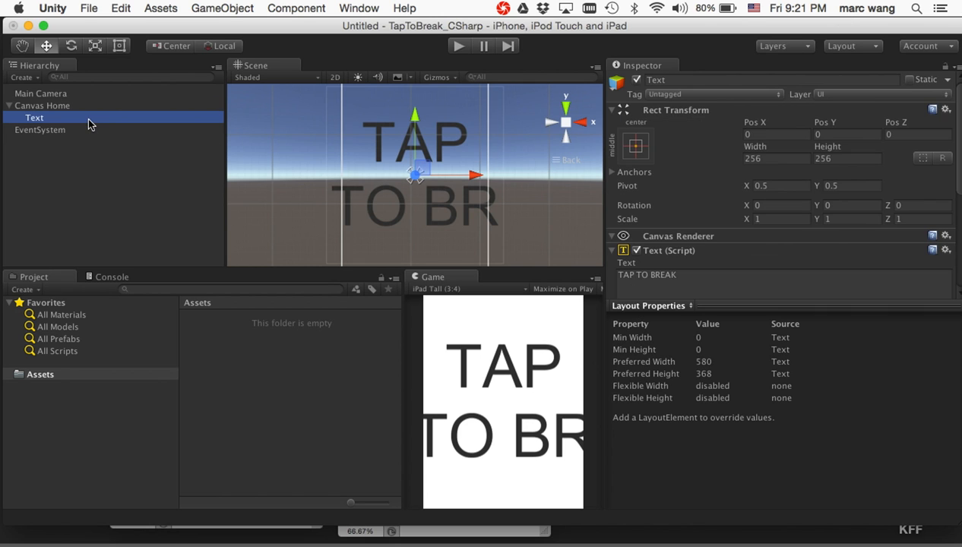
scroll(721, 273, "down", 5)
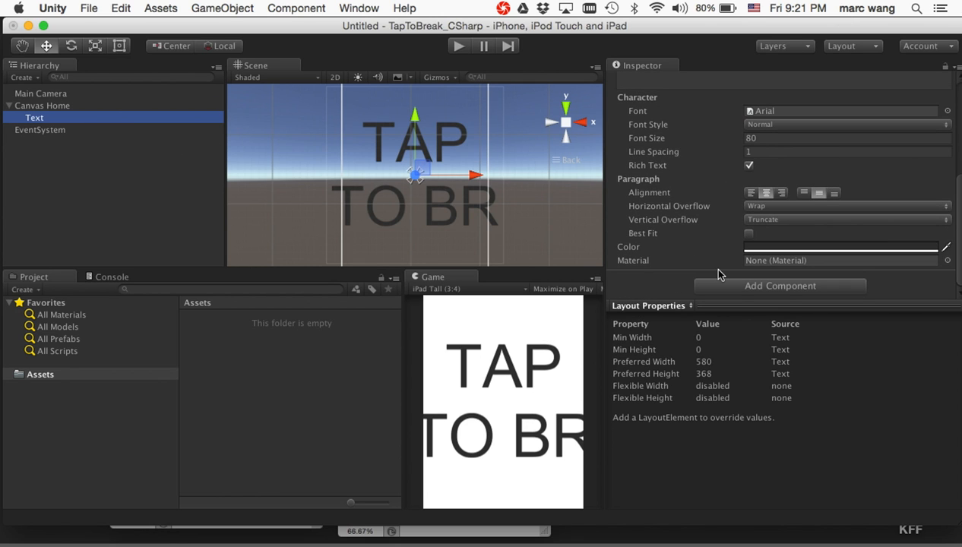
left_click(790, 212)
left_click(782, 220)
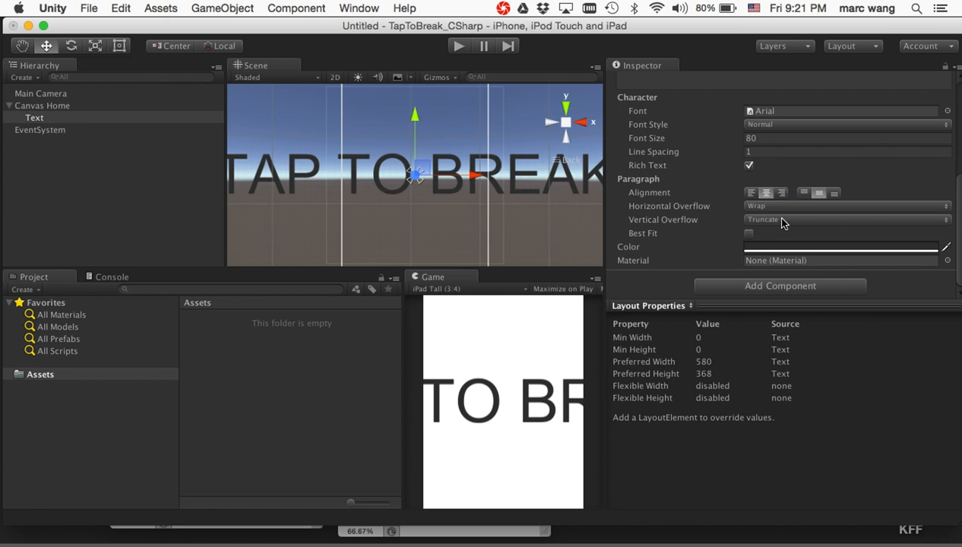
Reduce the title text's font size to 20 and set its font style to Bold.
double_click(759, 139)
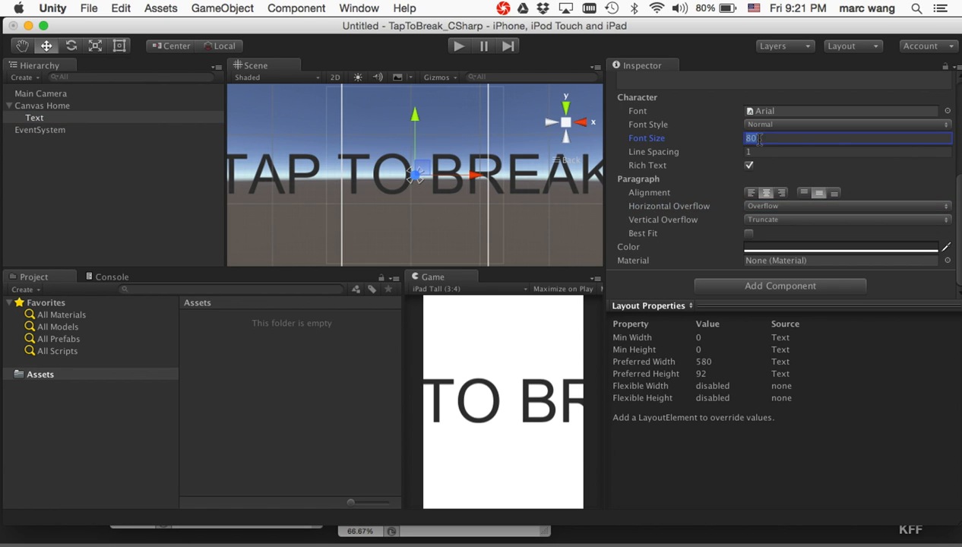
type("30")
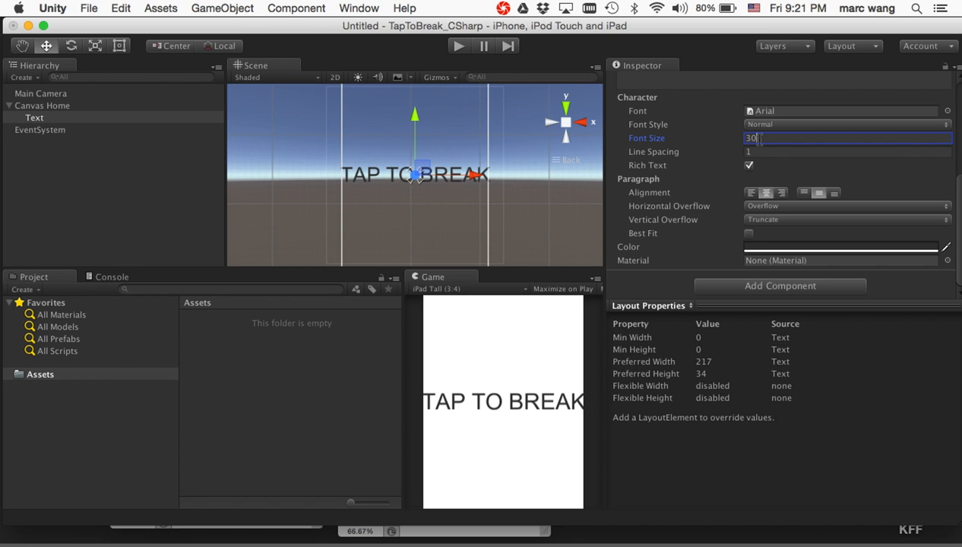
key("BackSpace")
key("BackSpace")
type("20")
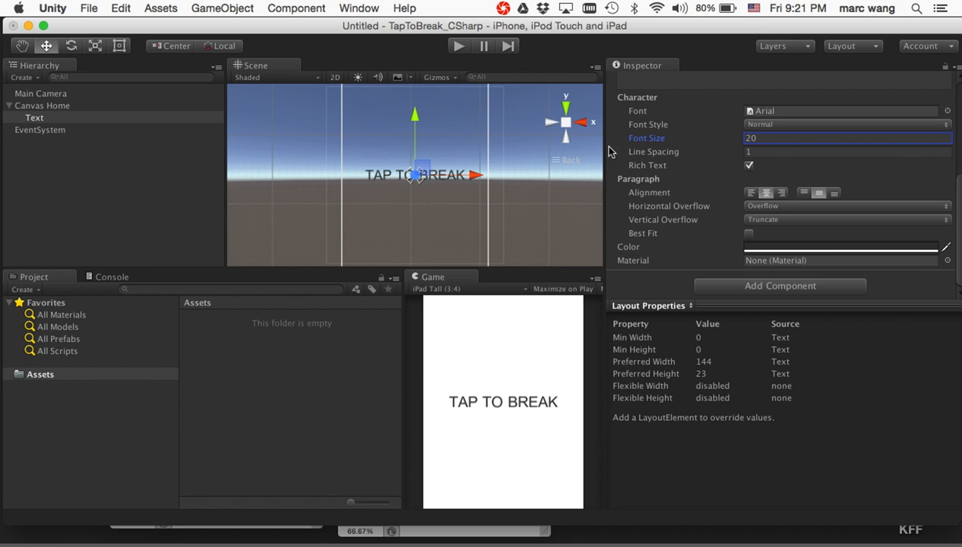
left_click(772, 127)
left_click(769, 136)
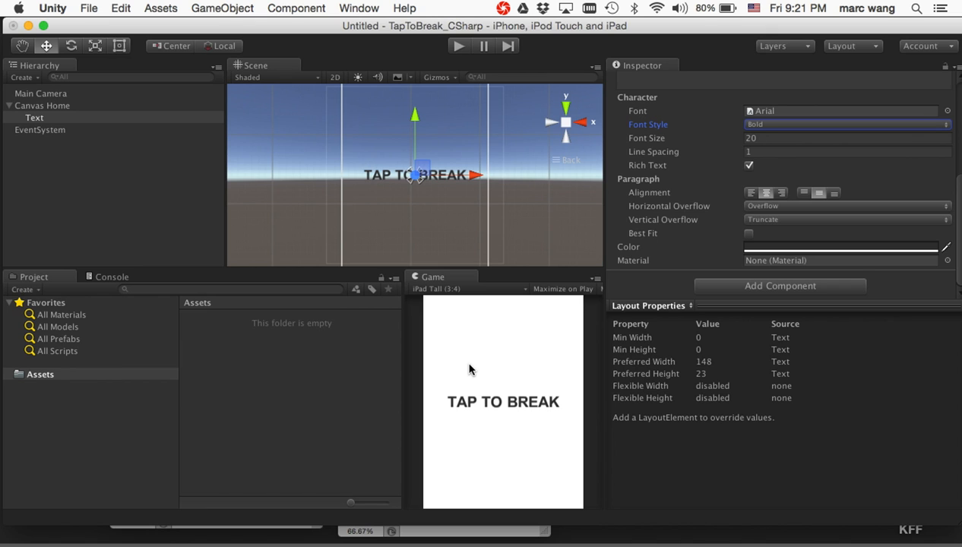
Compare the title in the maximized Game view at iPhone 4 Tall (640x960), iPhone Tall (320x480) and iPad Tall (3:4).
key("shift+space")
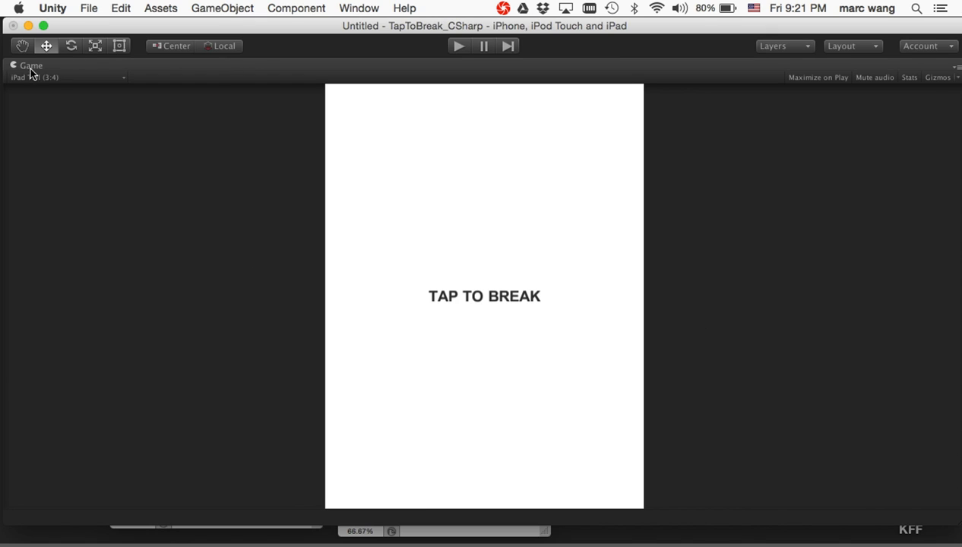
left_click(54, 78)
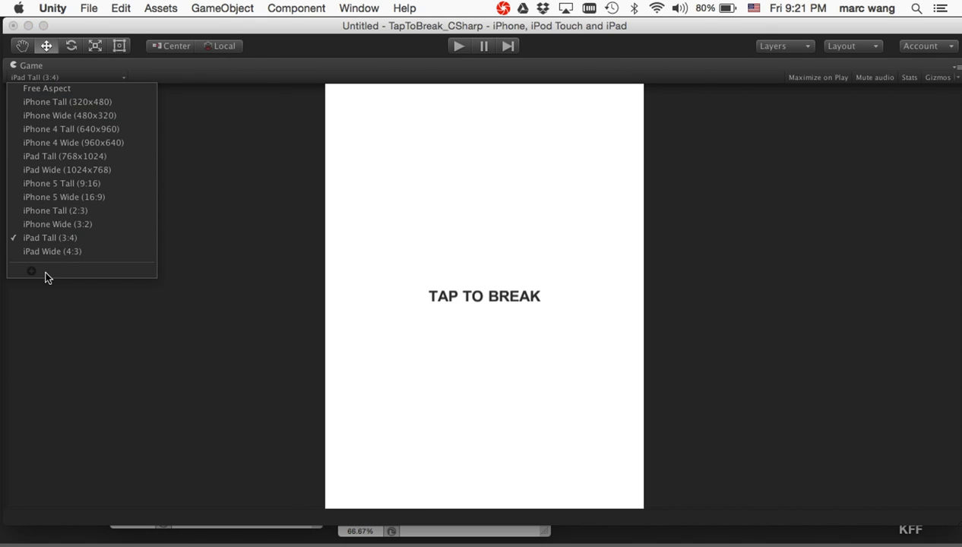
left_click(64, 129)
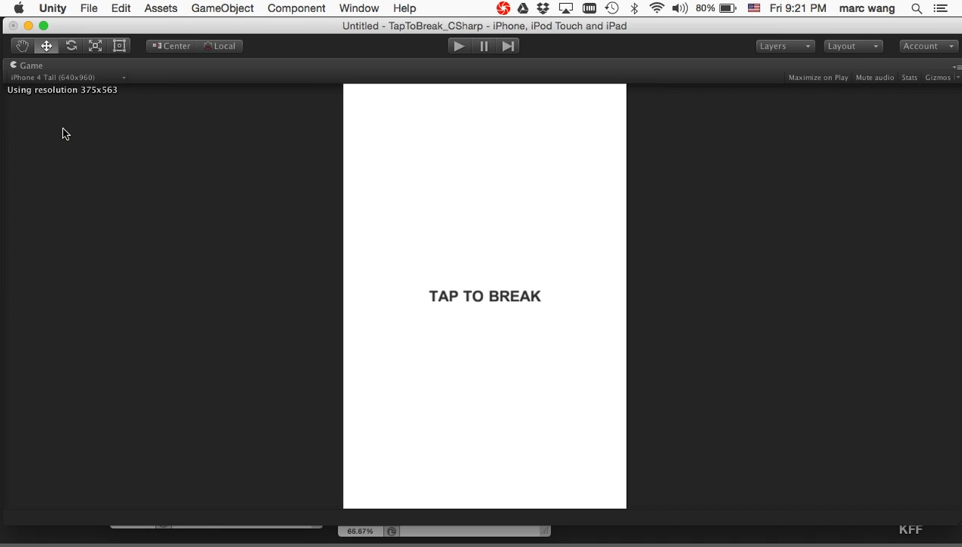
left_click(41, 77)
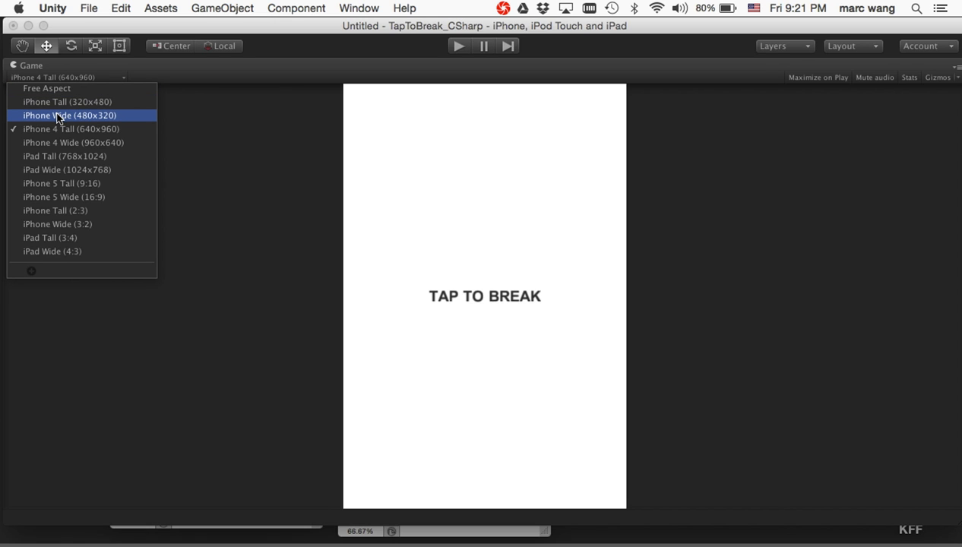
left_click(59, 103)
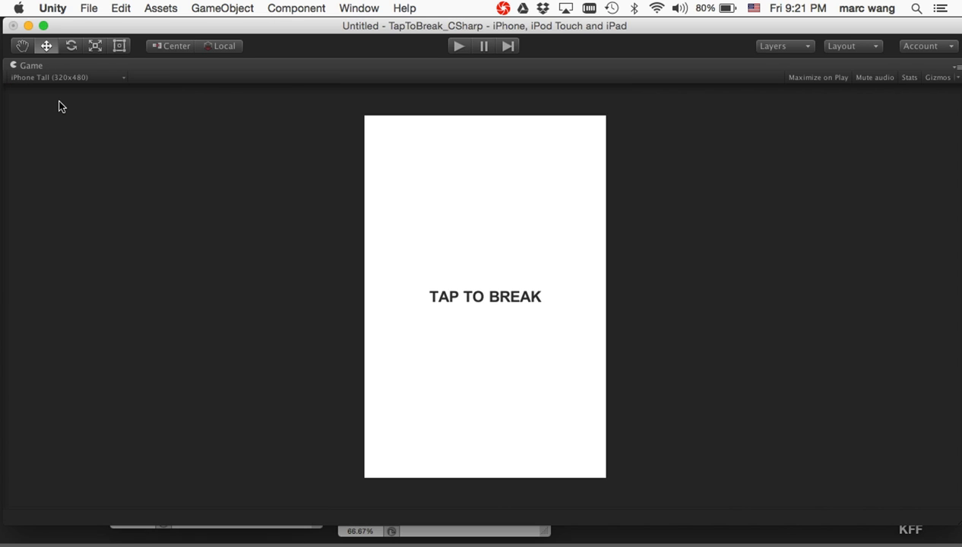
left_click(76, 77)
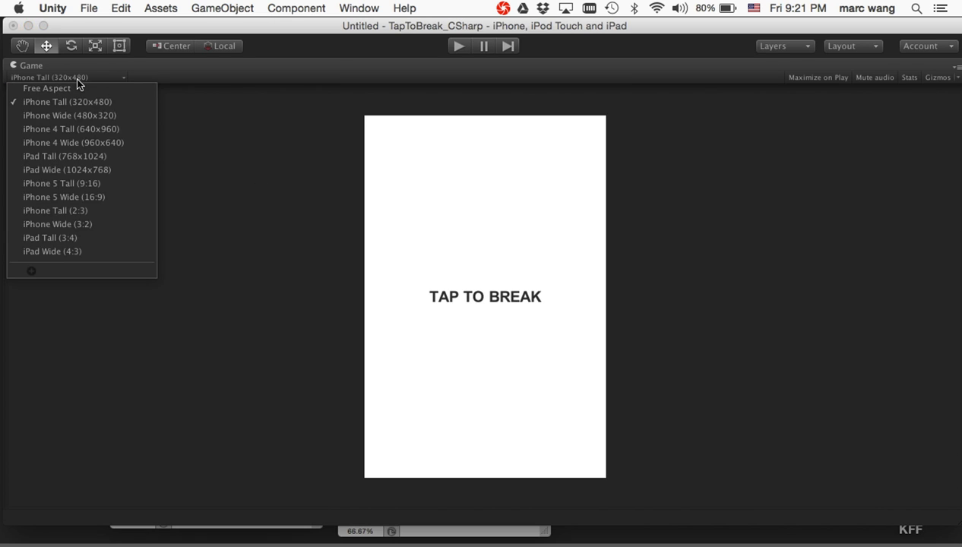
left_click(77, 232)
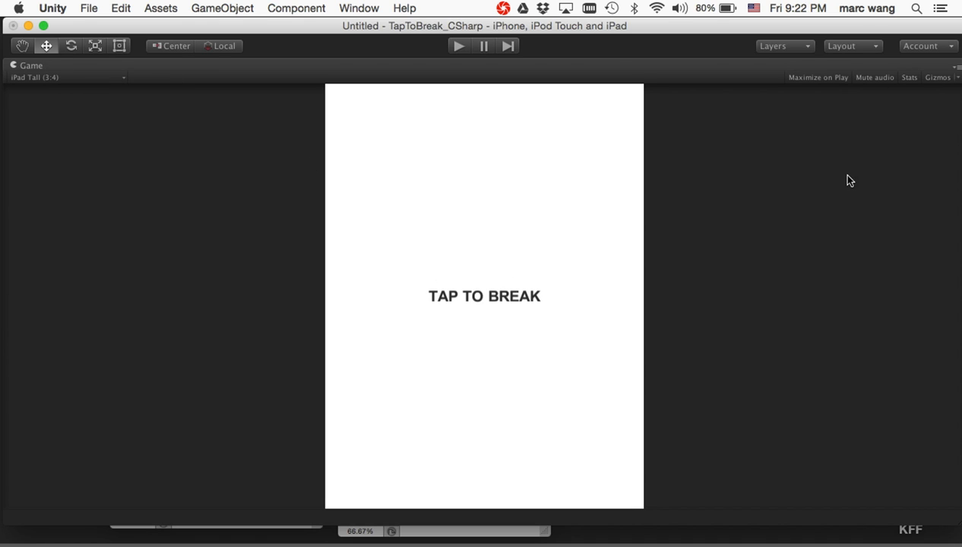
key("shift+space")
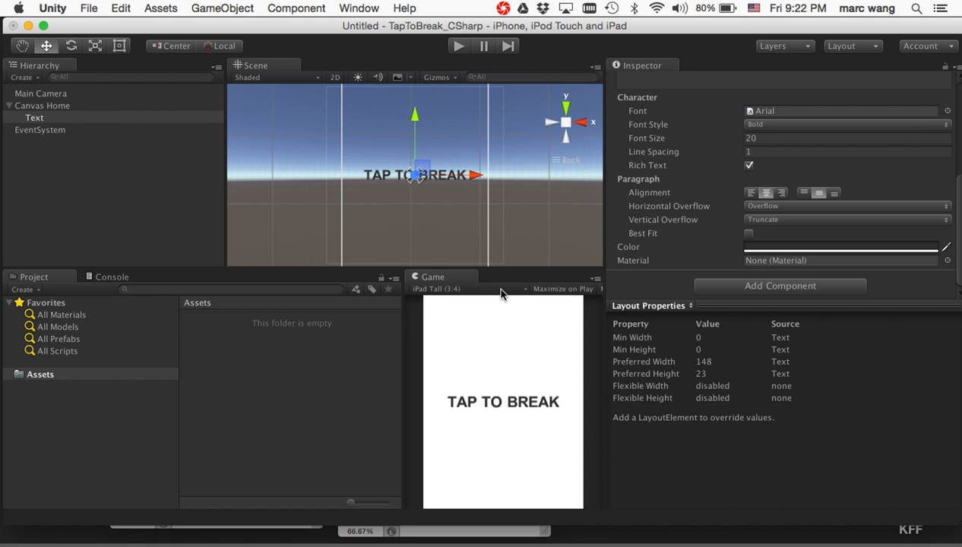
Set the UI Scale Mode of Canvas Home's Canvas Scaler to Scale With Screen Size.
left_click(56, 107)
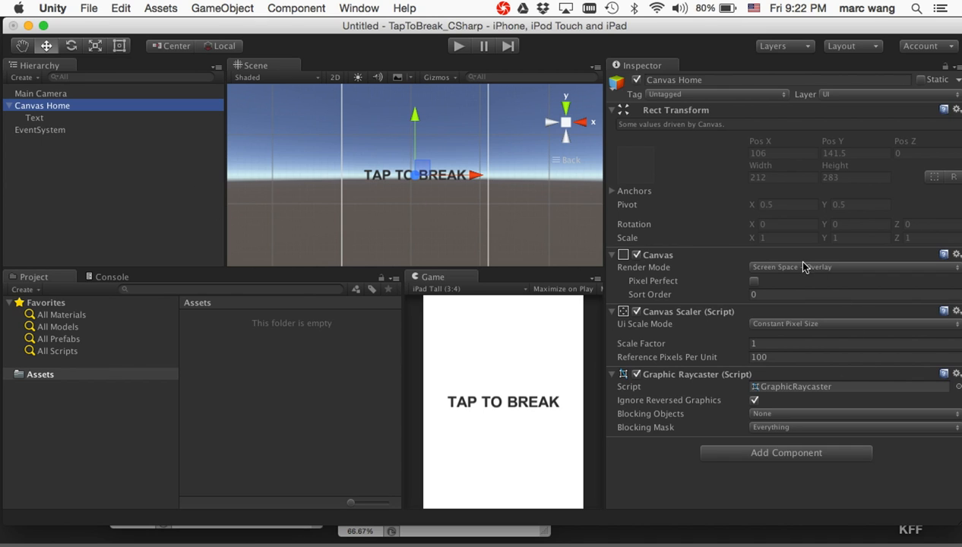
left_click(810, 325)
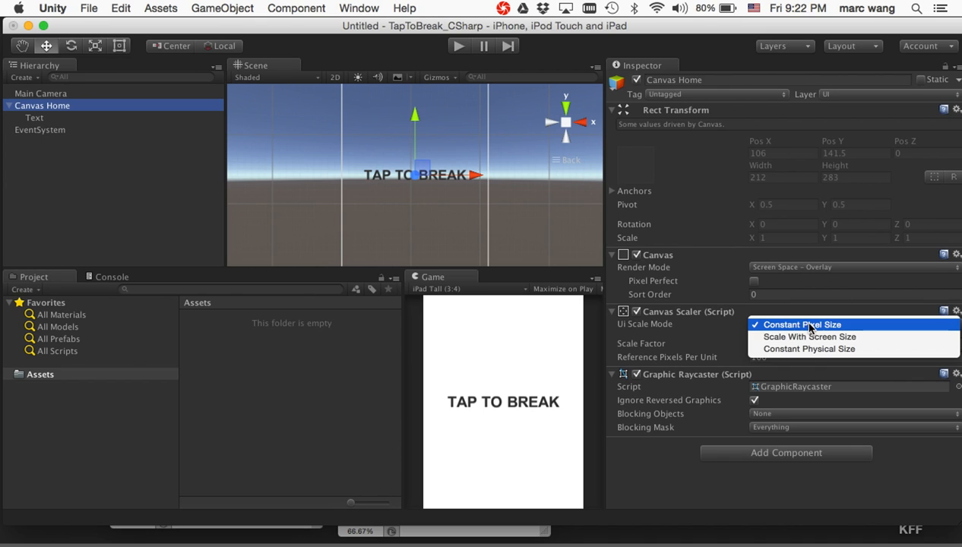
left_click(846, 337)
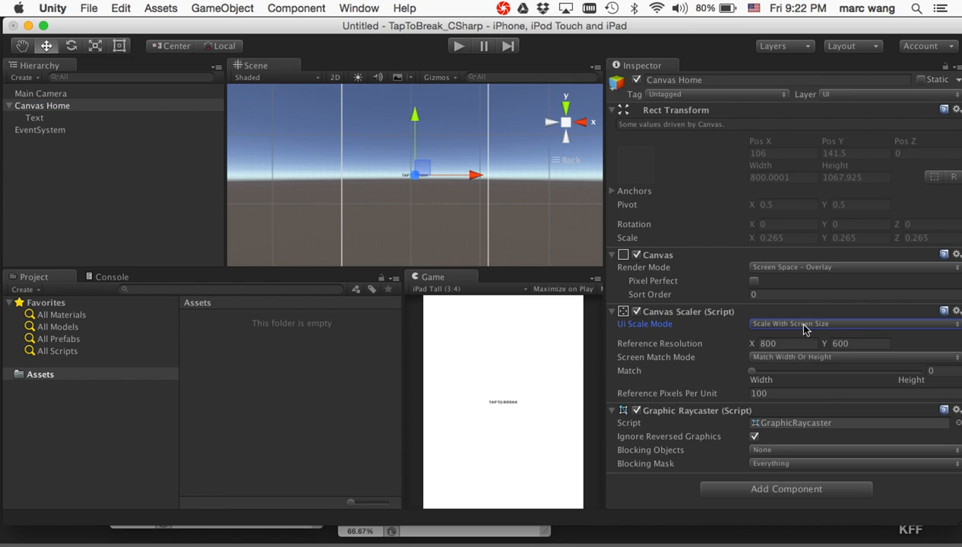
Set the font size of the TAP TO BREAK title's Text object to 80.
left_click(45, 119)
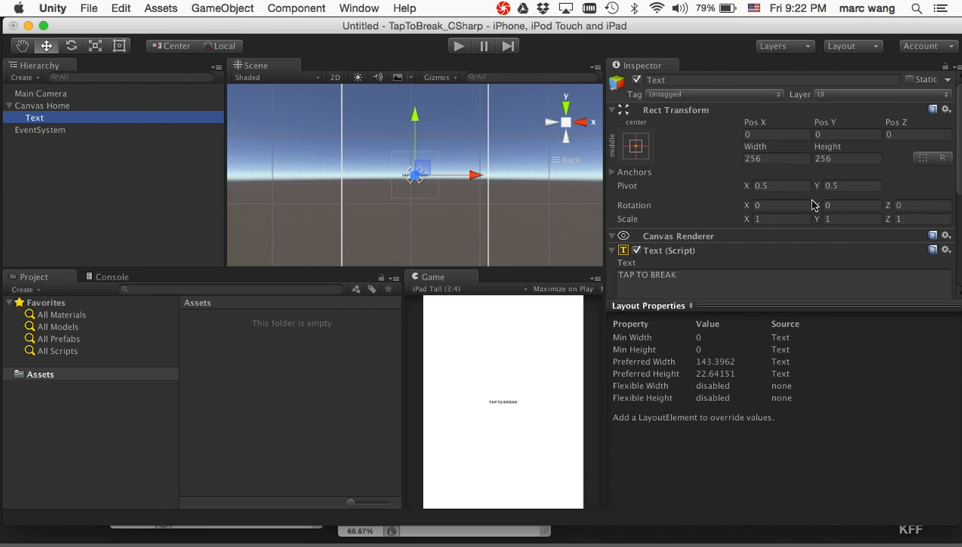
scroll(699, 281, "down", 5)
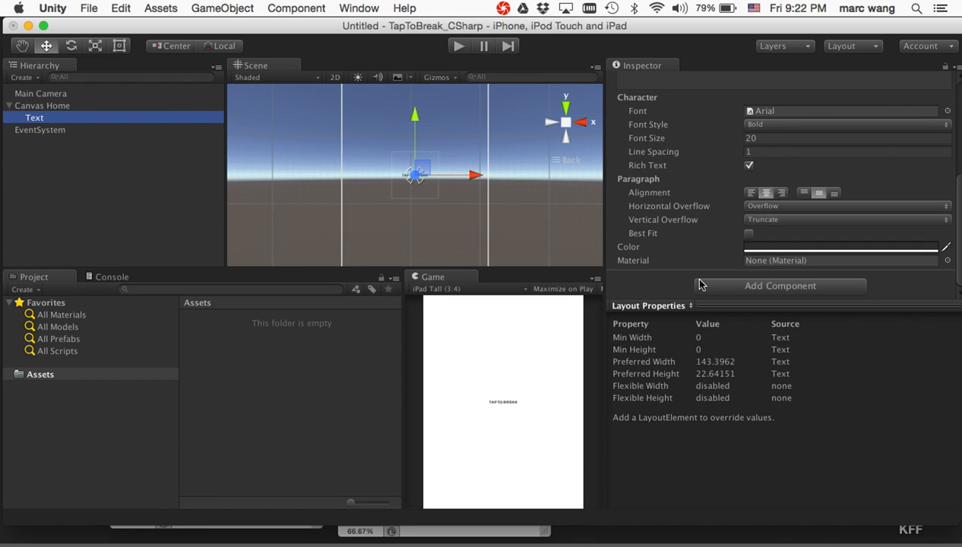
scroll(752, 152, "up", 2)
left_click(756, 164)
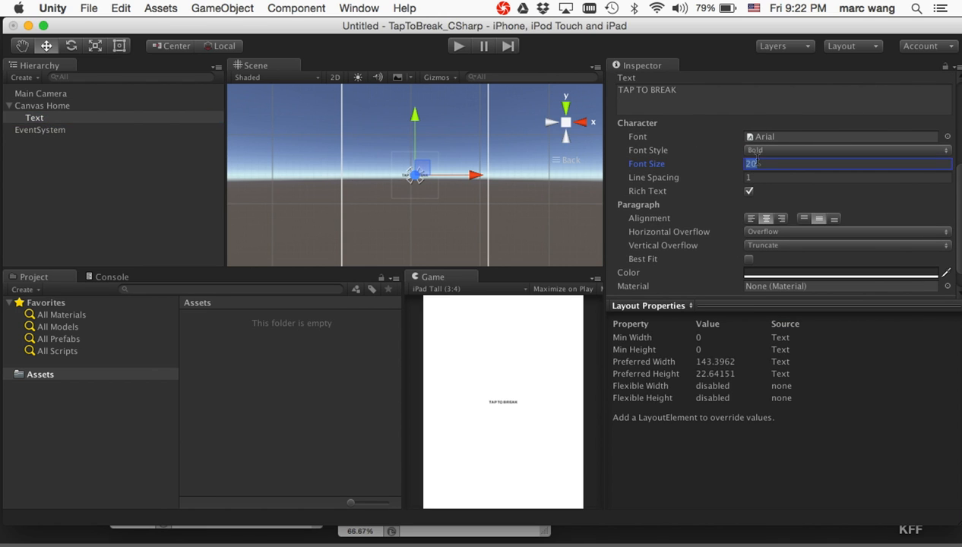
type("80")
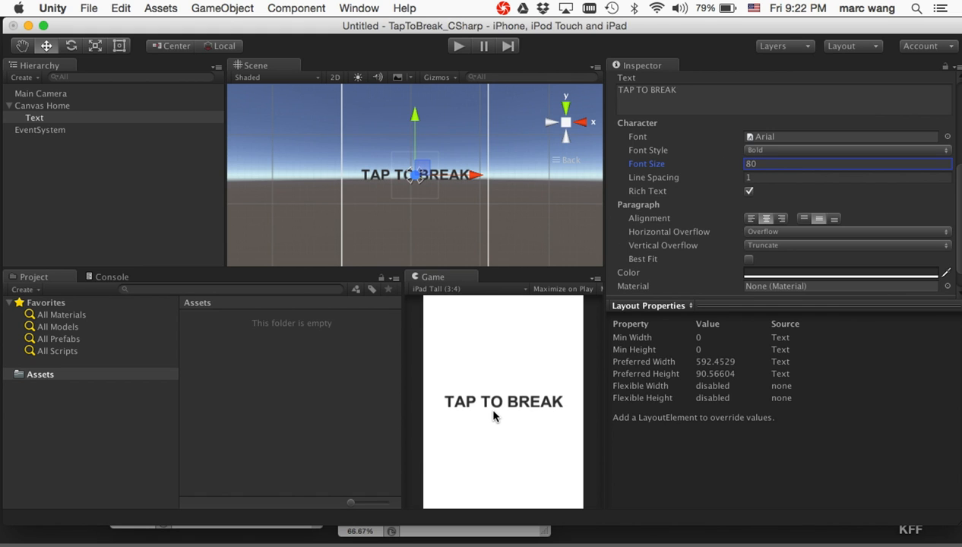
Check the title in the maximized Game view at iPhone Tall (320x480) and iPad Tall (3:4), and leave the preview at iPhone 5 Tall (9:16).
key("shift+space")
left_click(55, 78)
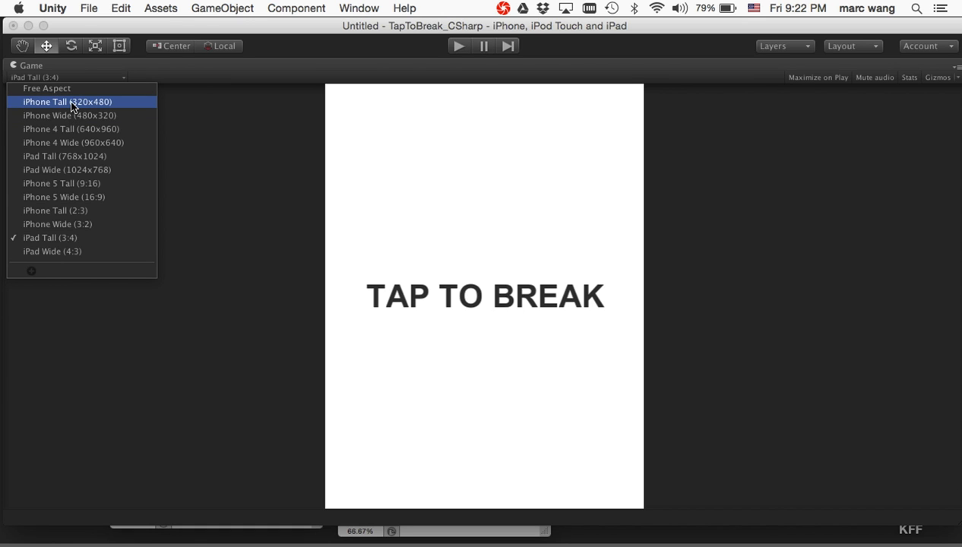
left_click(71, 102)
left_click(54, 78)
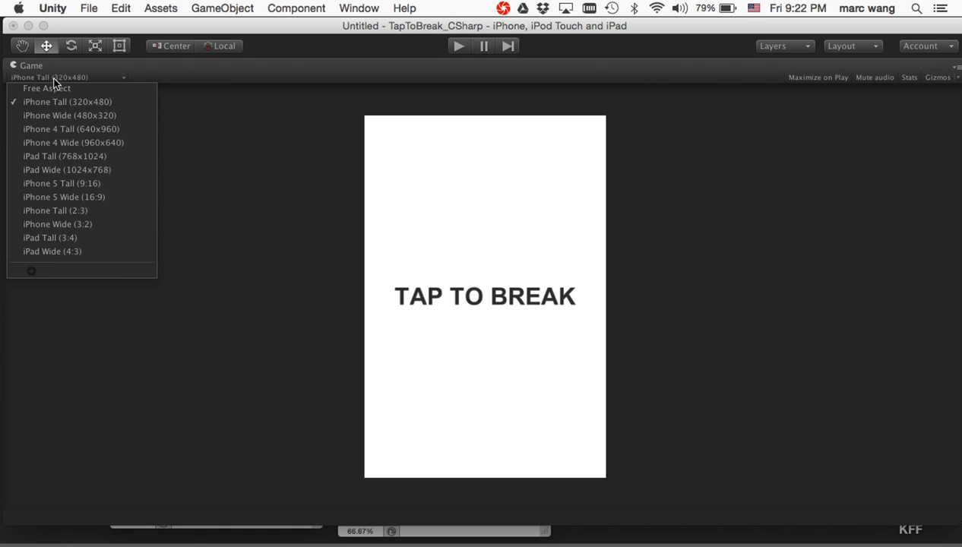
left_click(60, 238)
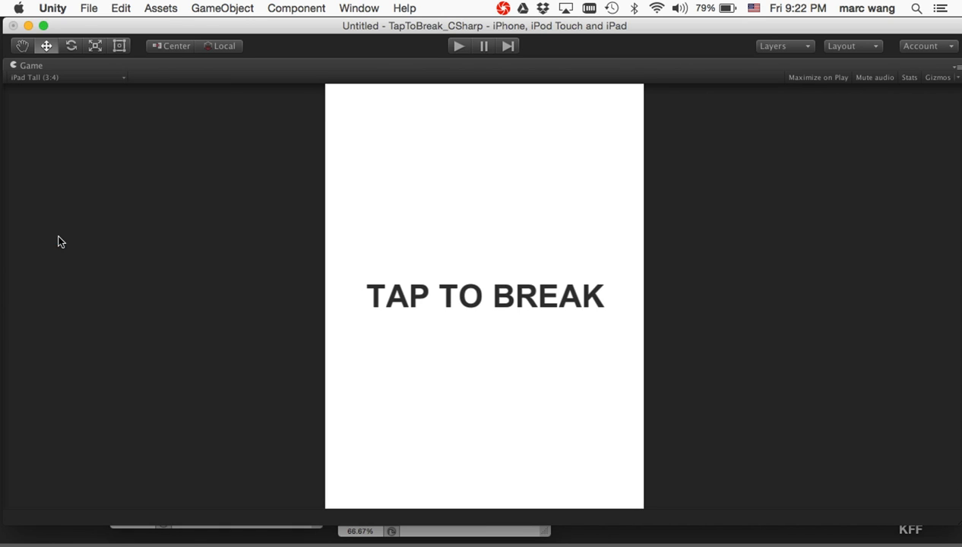
left_click(55, 79)
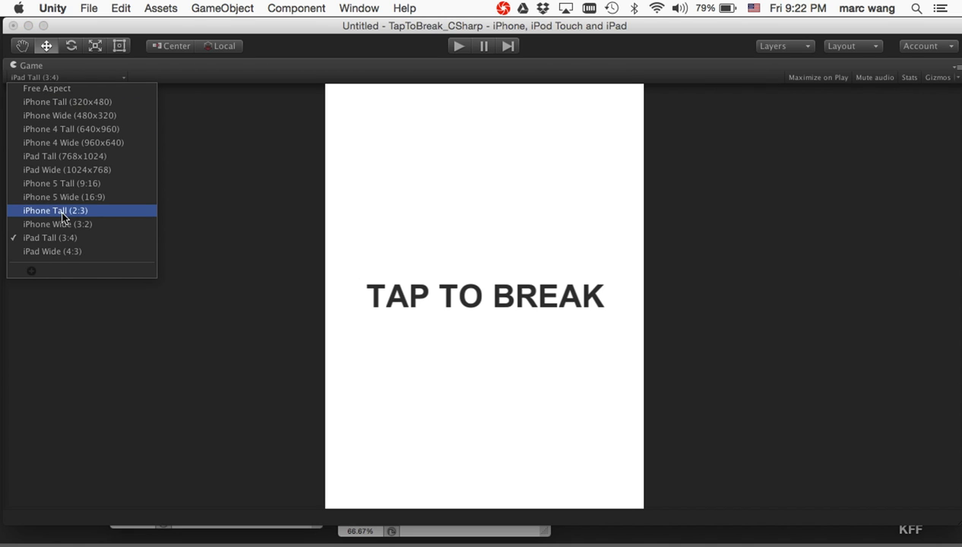
left_click(64, 184)
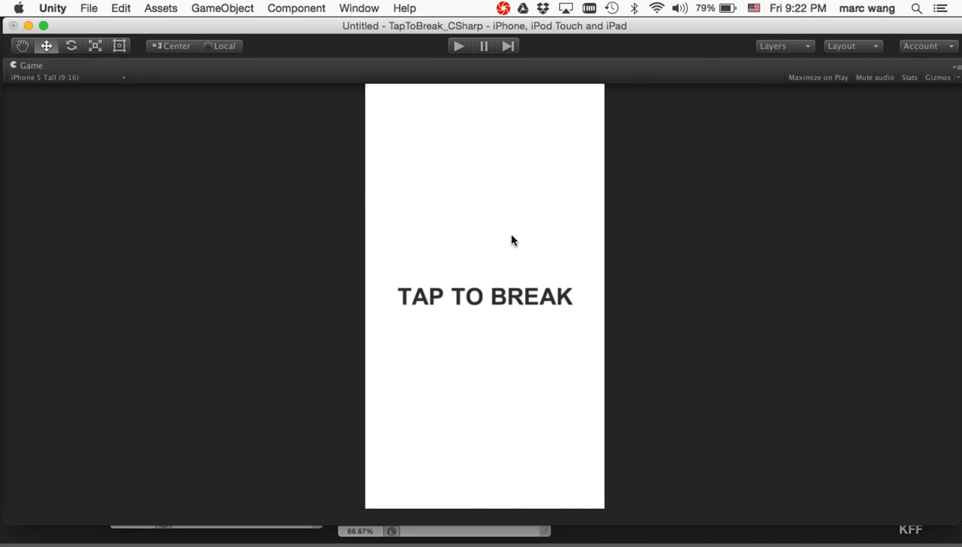
key("shift+space")
Move the TAP TO BREAK text straight up along the Y axis into the upper part of the canvas.
left_click(34, 118)
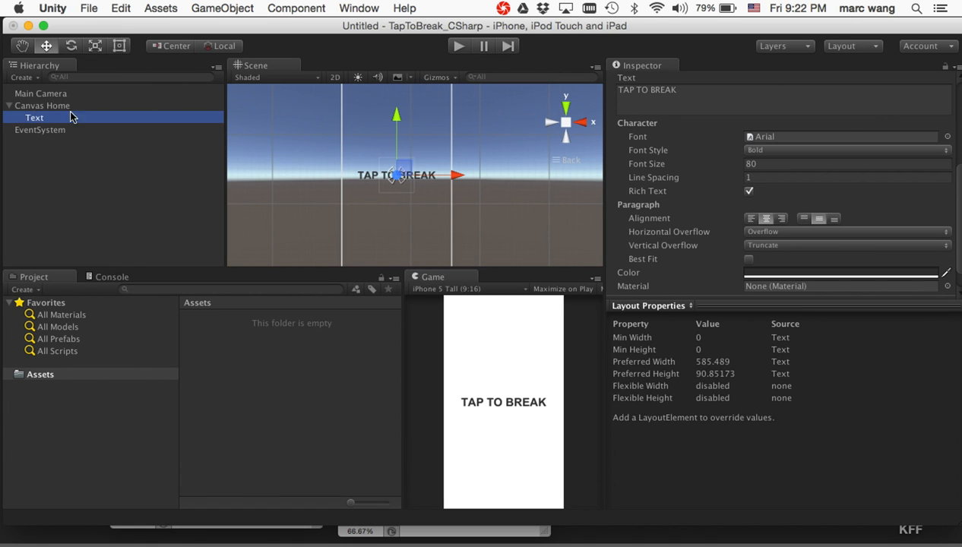
left_click_drag(391, 127, 394, 81)
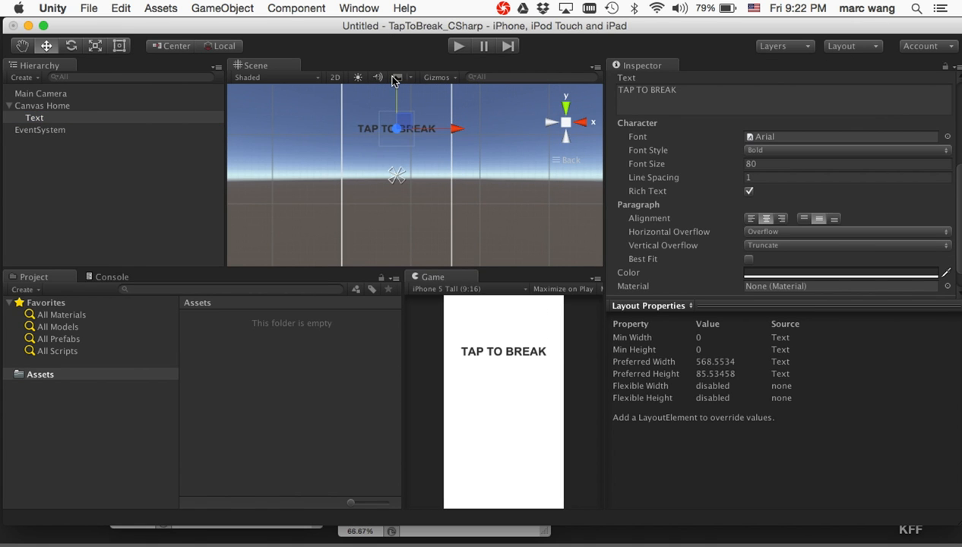
Add a UI Button as a child of Canvas Home and look through its component settings.
left_click(65, 106)
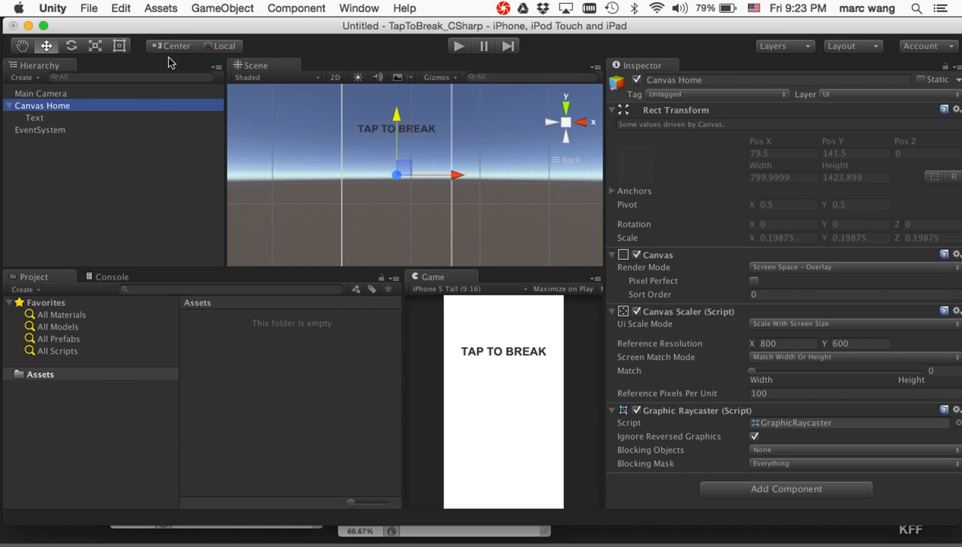
left_click(21, 78)
mouse_move(53, 119)
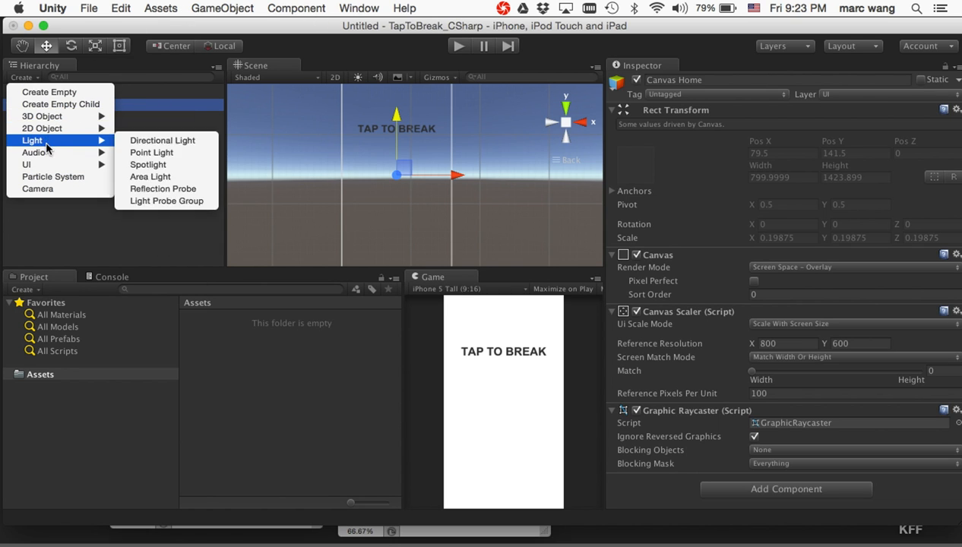
mouse_move(45, 166)
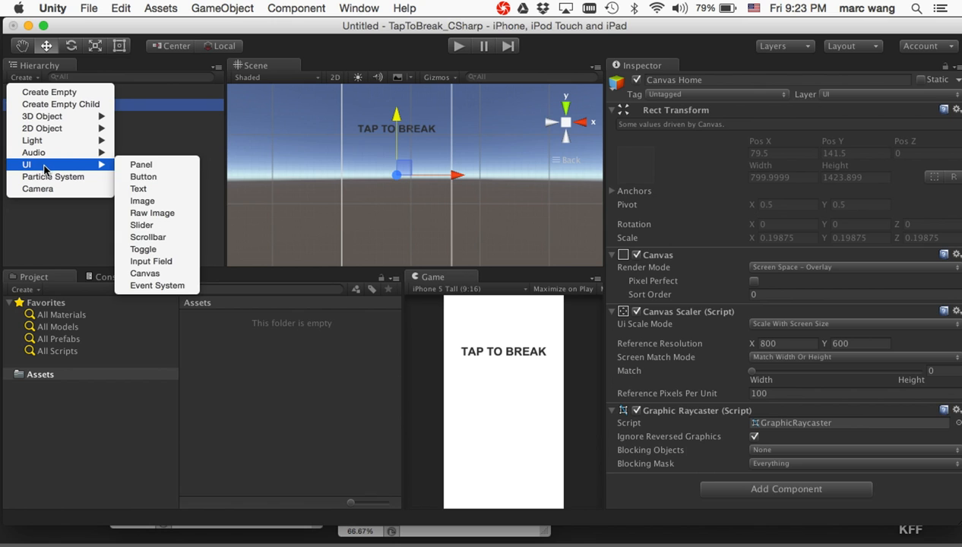
left_click(151, 177)
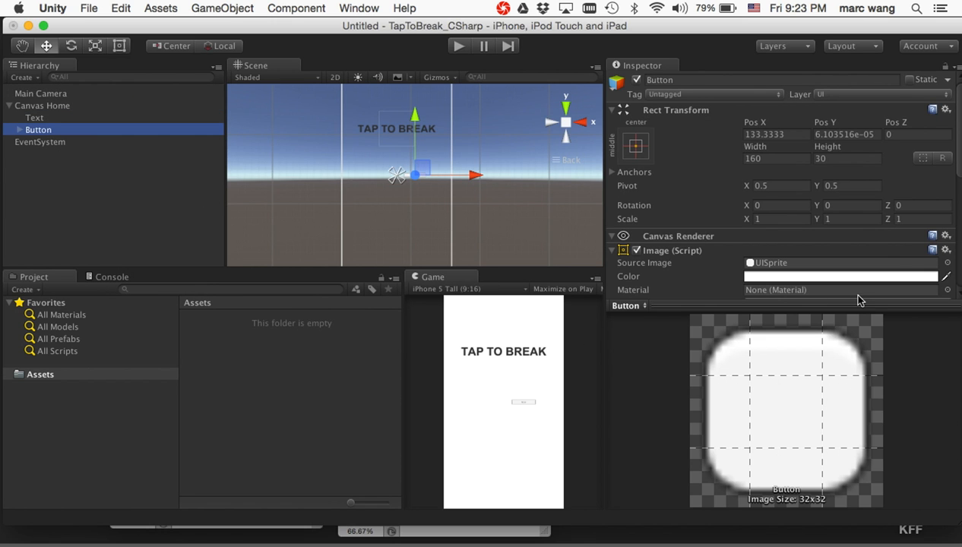
scroll(844, 263, "down", 5)
scroll(819, 165, "up", 2)
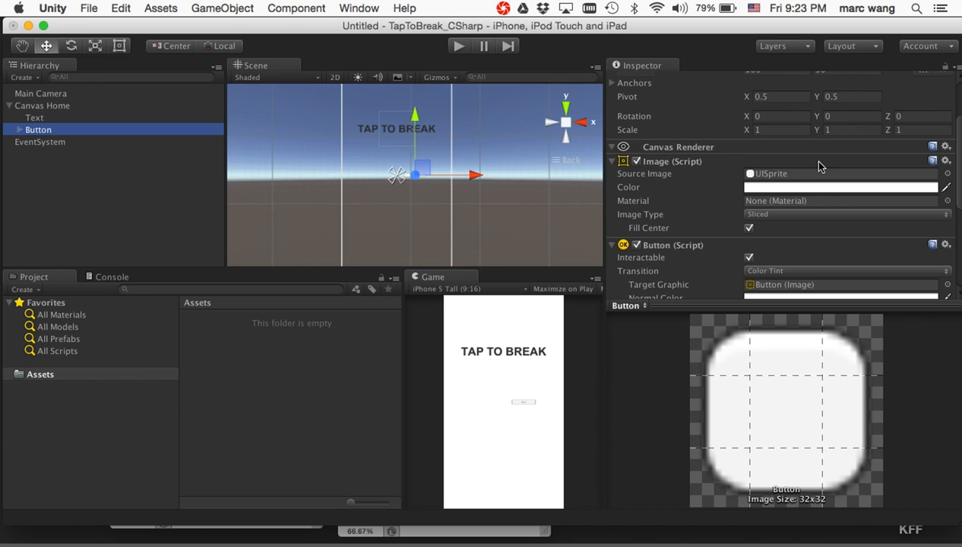
Look through the text, character, paragraph and colour settings of the Button's child Text object.
left_click(18, 130)
left_click(59, 144)
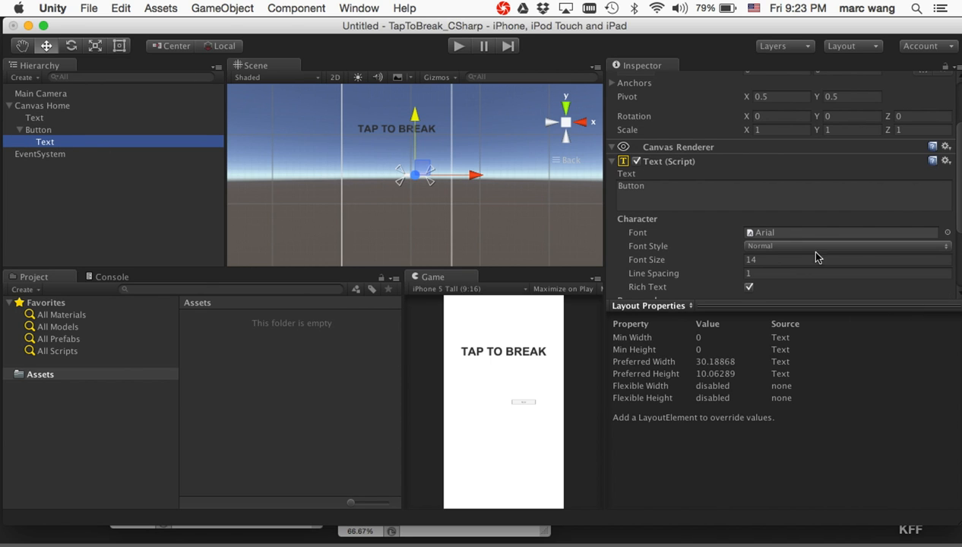
left_click(678, 187)
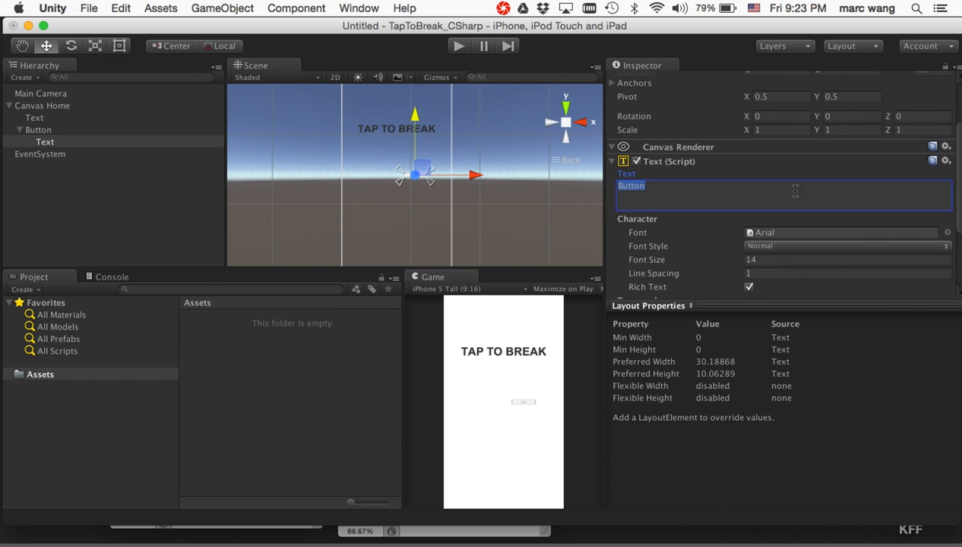
scroll(786, 188, "down", 3)
left_click(764, 246)
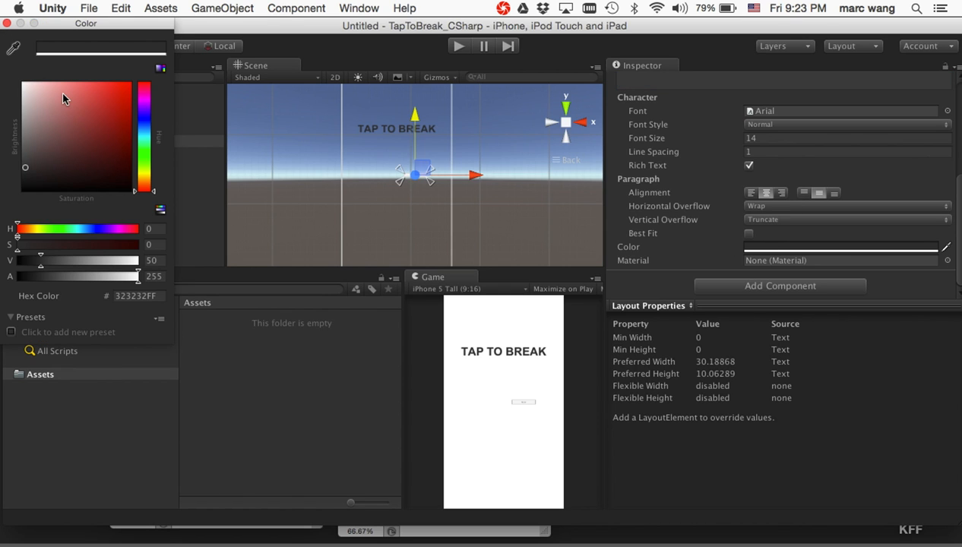
left_click(6, 23)
scroll(769, 188, "up", 3)
scroll(769, 192, "up", 5)
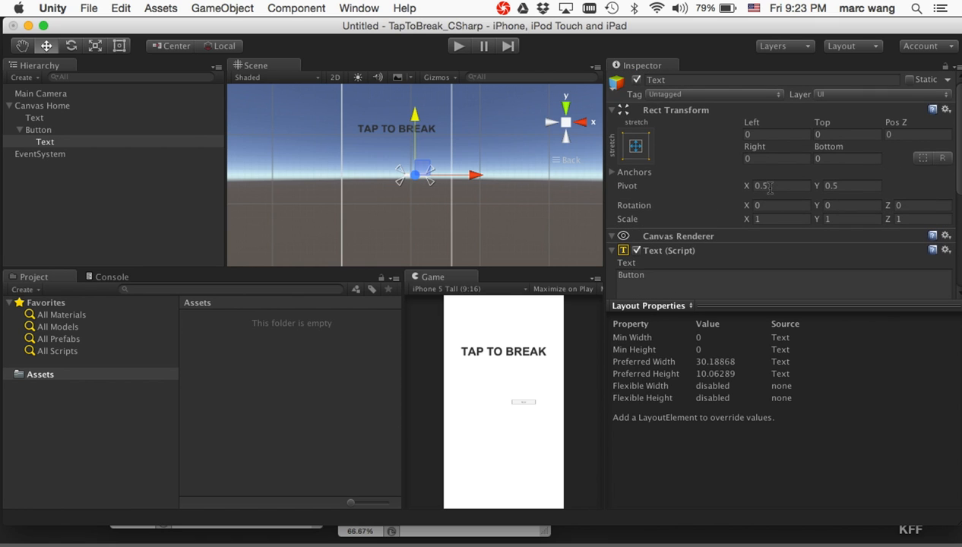
Center the Button on the canvas by setting its Pos X and Pos Y to 0.
left_click(66, 129)
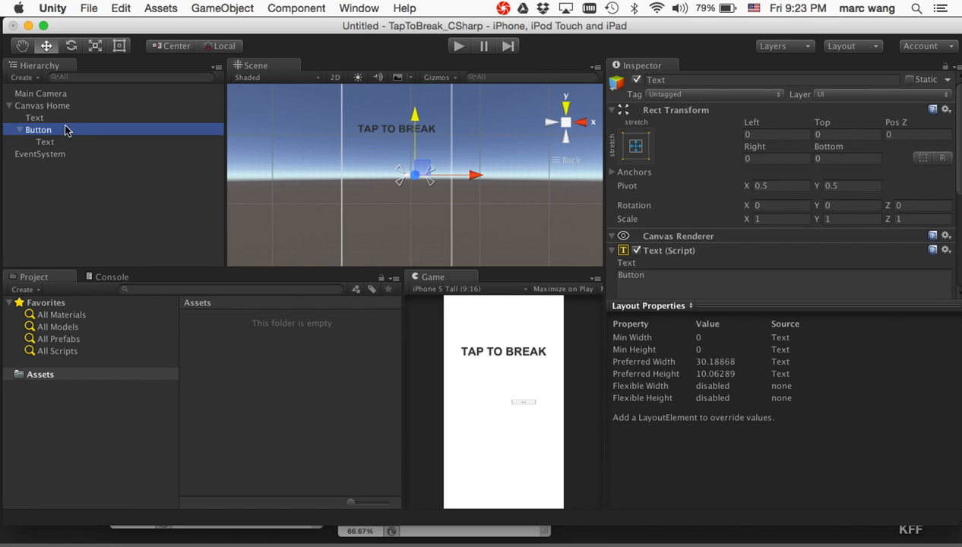
left_click(764, 134)
type("0")
key("Tab")
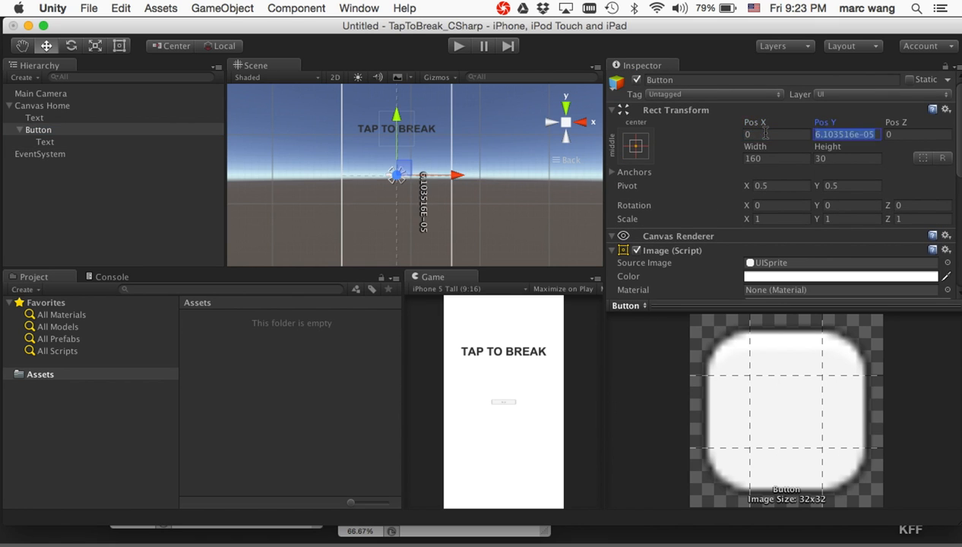
key("Tab")
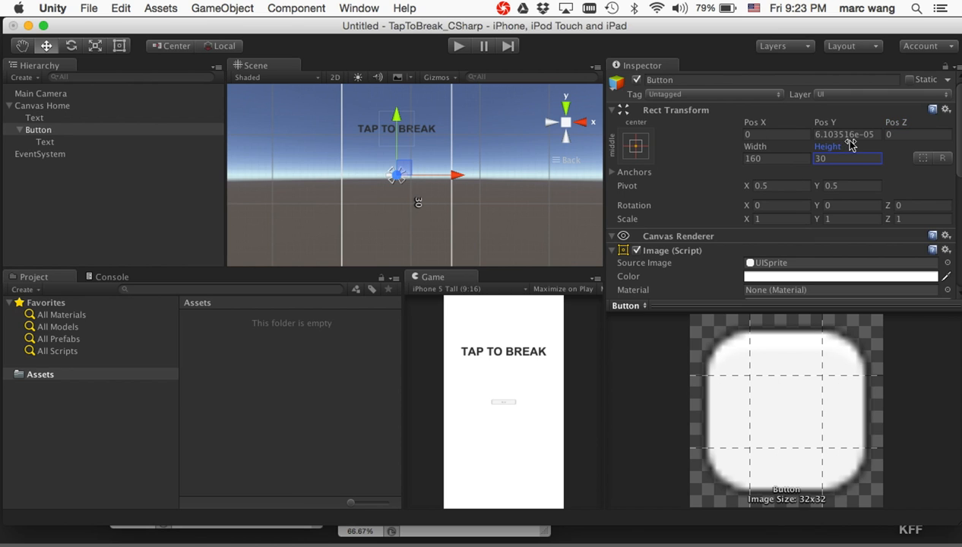
left_click(836, 135)
type("0")
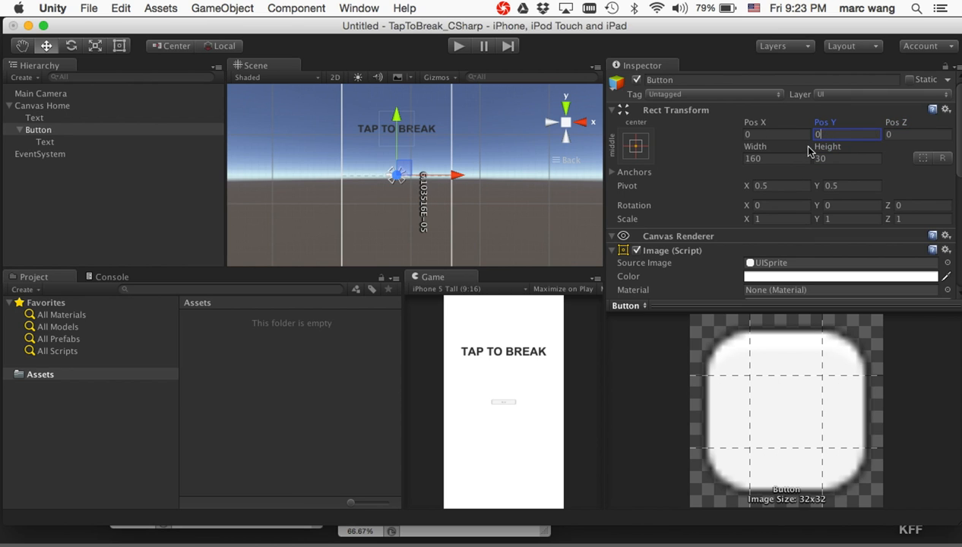
Set the Button's width and height to 256.
left_click(778, 158)
type("256")
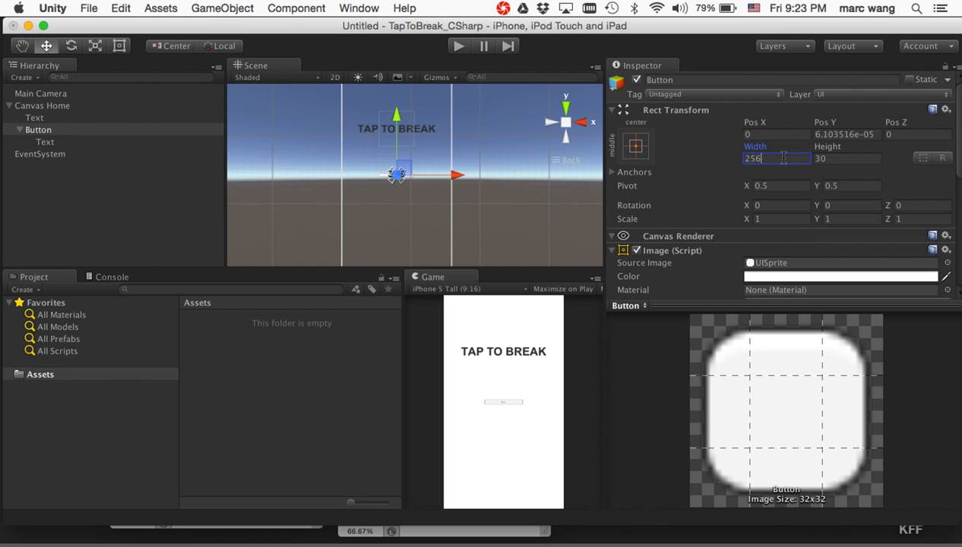
key("Tab")
type("256")
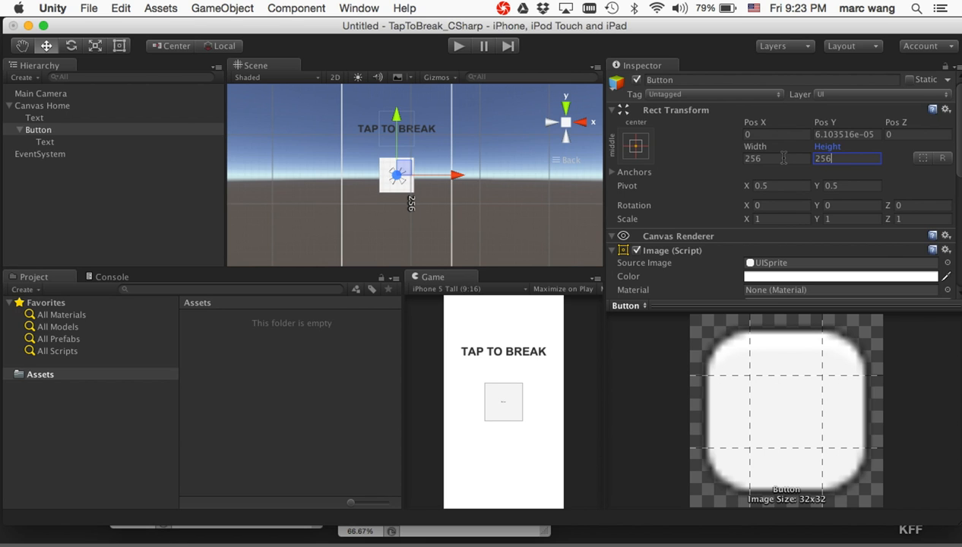
Set the font size of the Button's child Text to 80.
scroll(784, 183, "down", 4)
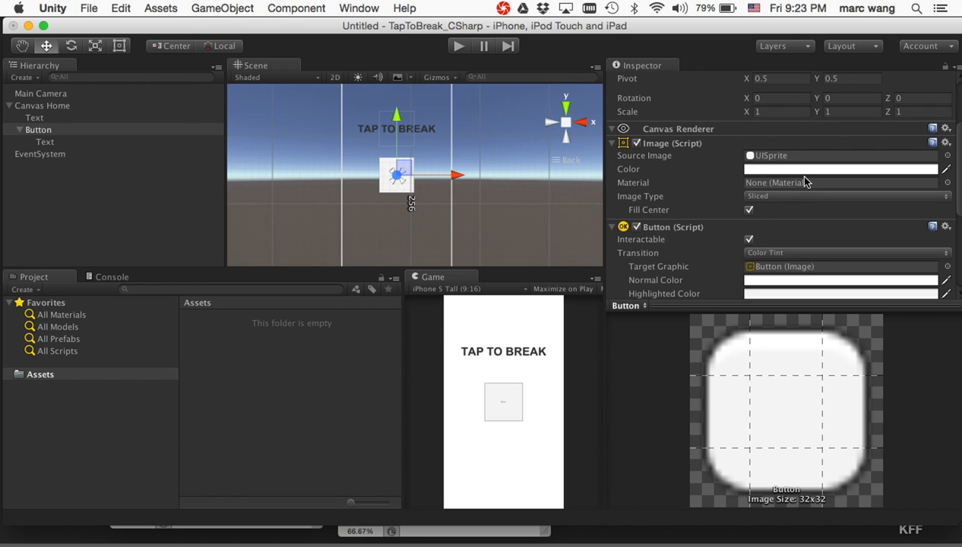
scroll(806, 180, "up", 4)
scroll(806, 181, "down", 8)
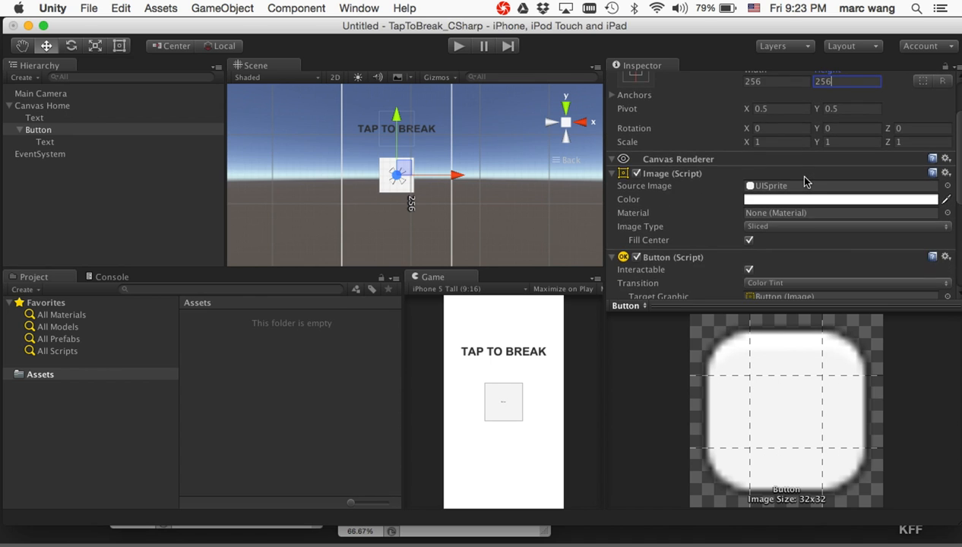
scroll(805, 180, "down", 1)
scroll(805, 181, "up", 3)
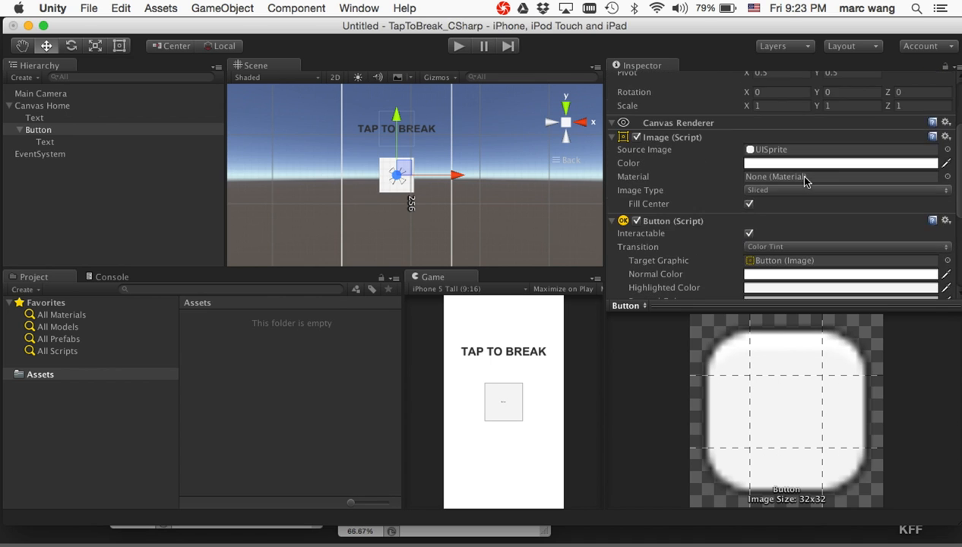
scroll(805, 181, "down", 3)
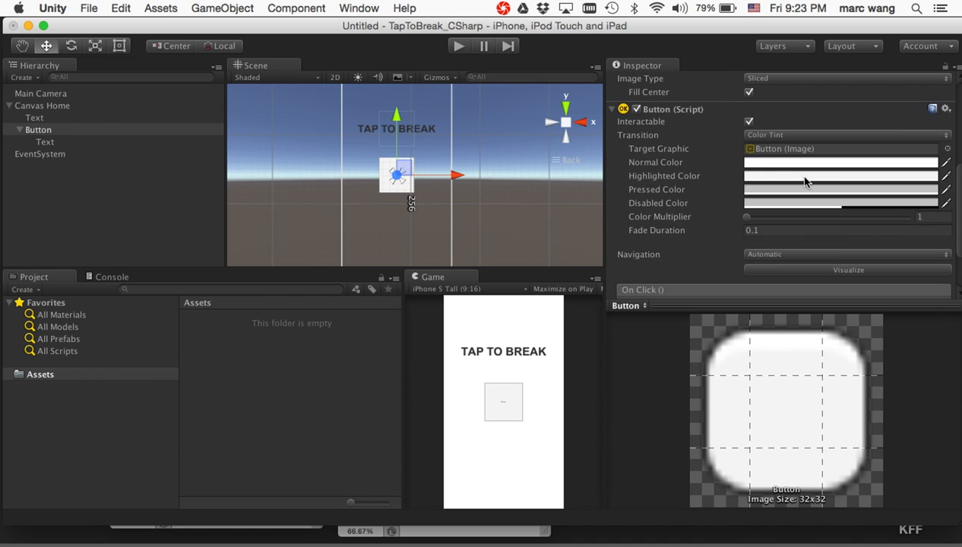
left_click(79, 141)
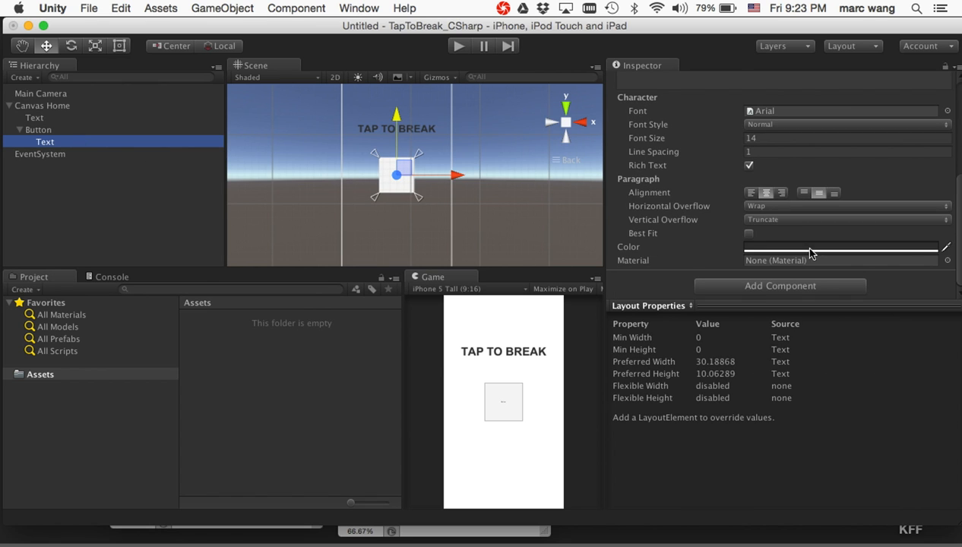
scroll(796, 217, "up", 5)
left_click(765, 277)
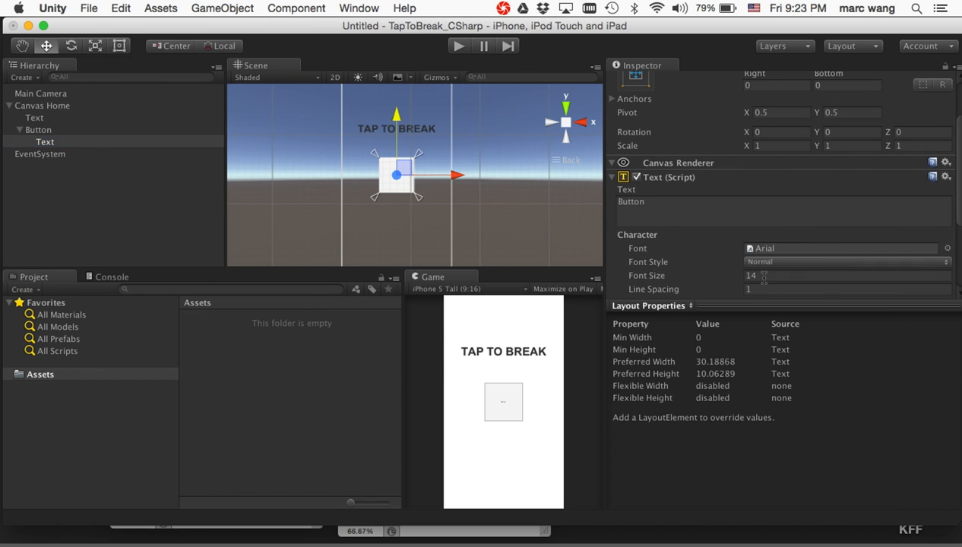
type("80")
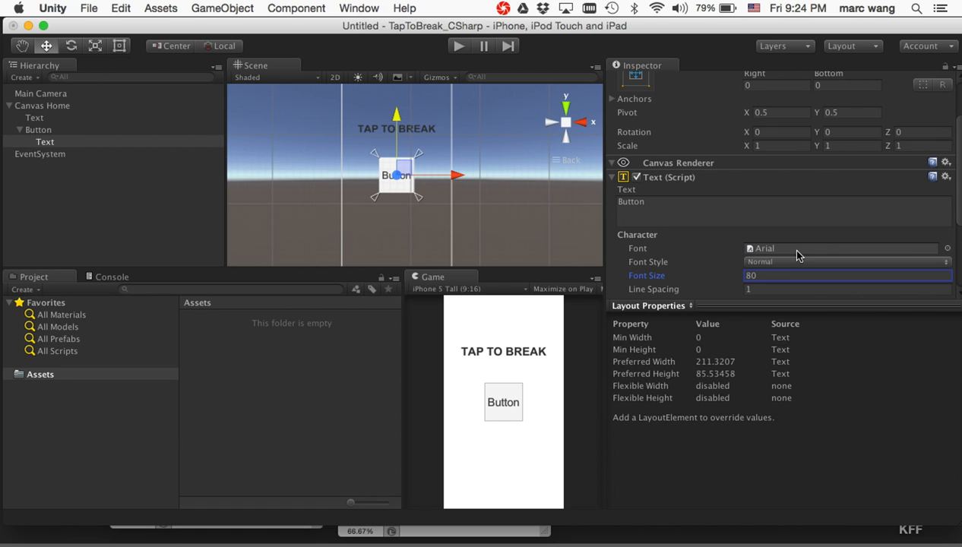
Make the Button's label text bold and set its Horizontal Overflow to Overflow.
scroll(788, 247, "down", 1)
left_click(763, 241)
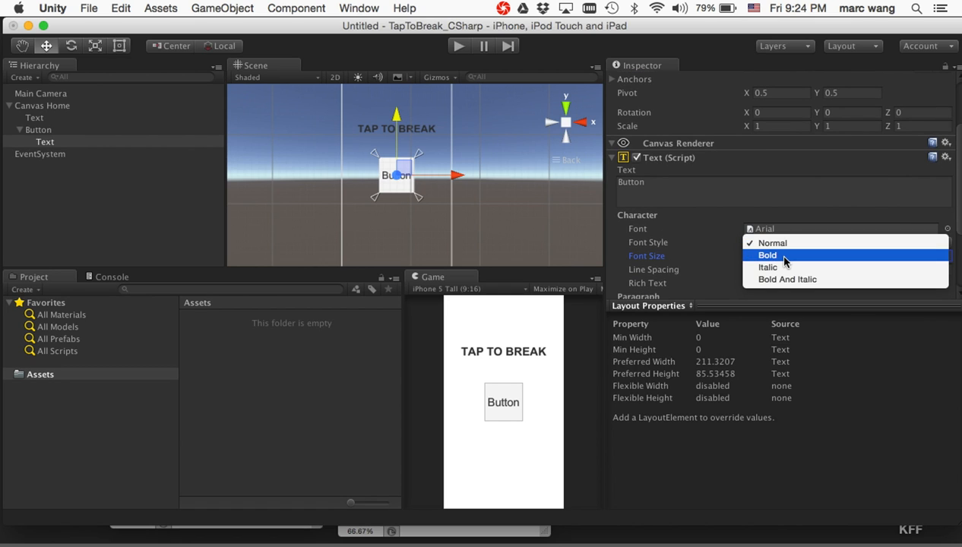
left_click(775, 255)
scroll(785, 260, "down", 5)
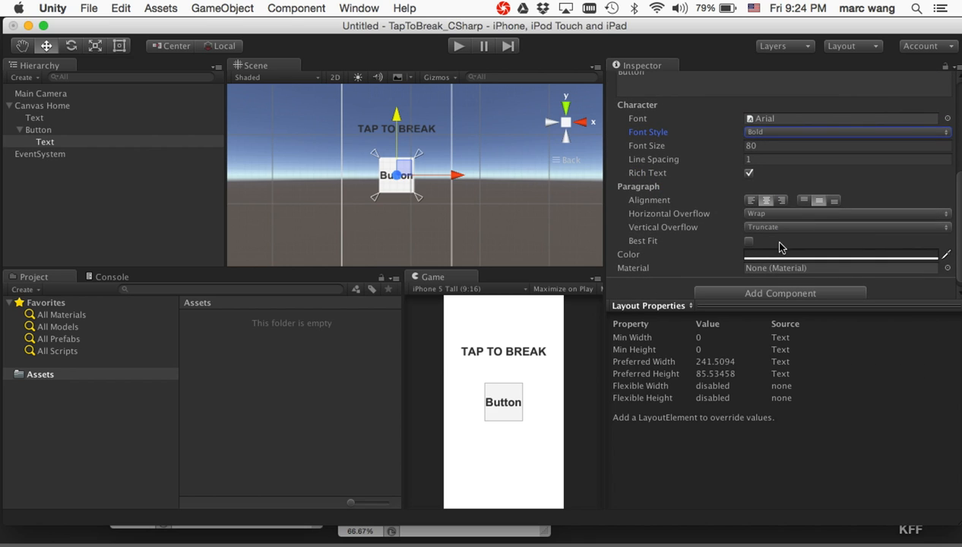
left_click(782, 214)
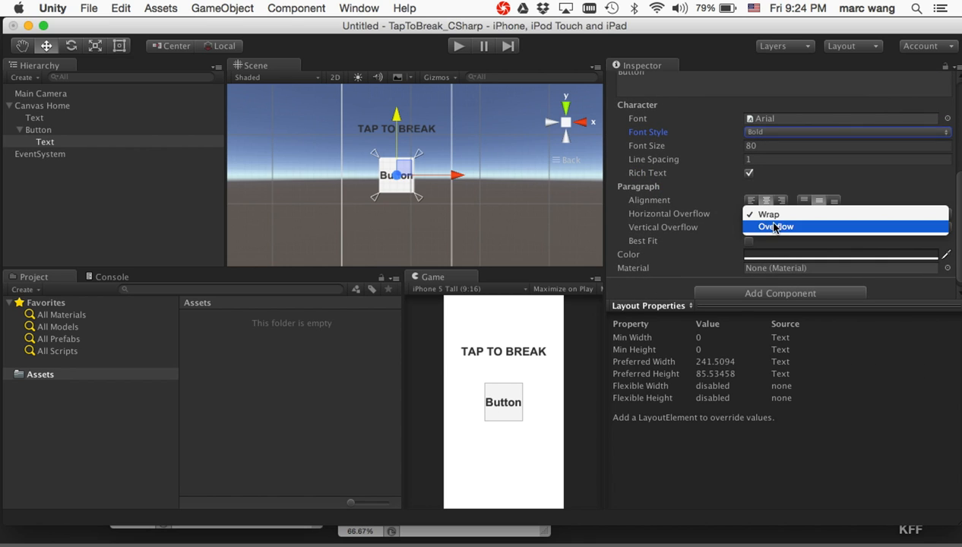
left_click(769, 226)
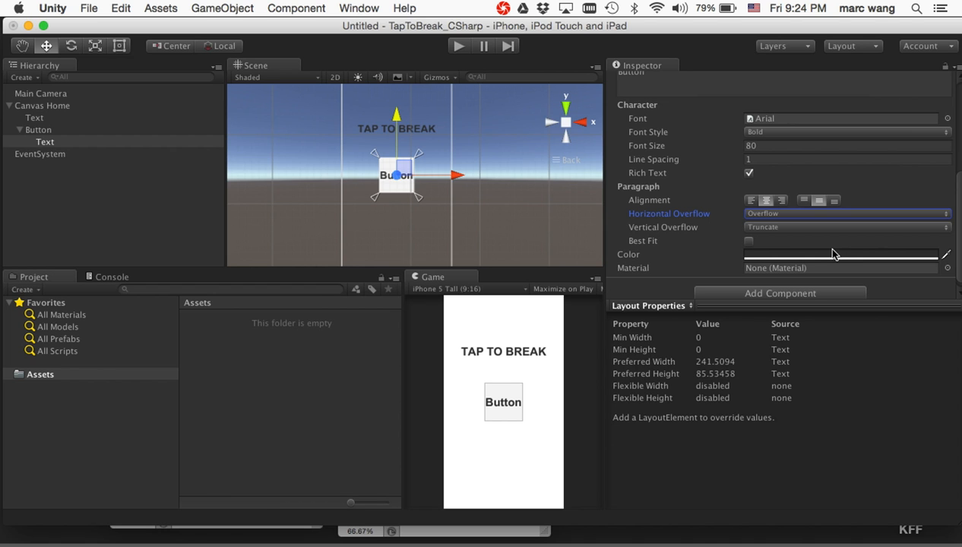
Set the Button's height to 128.
left_click(57, 133)
scroll(804, 188, "up", 5)
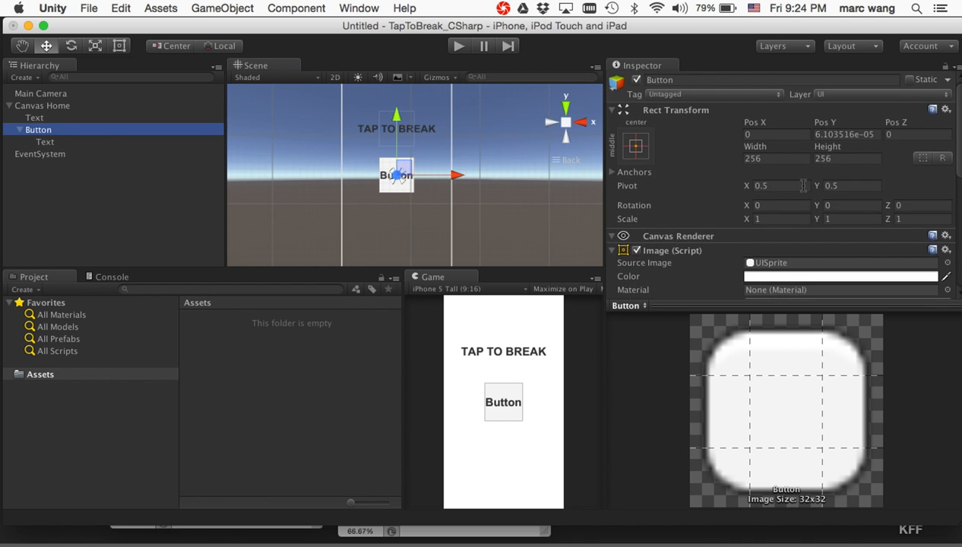
left_click(764, 159)
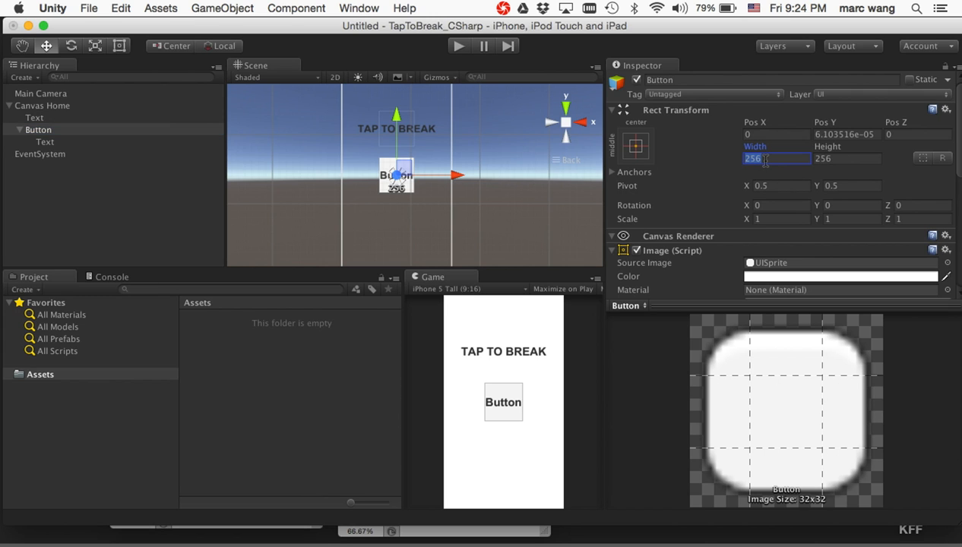
left_click(848, 158)
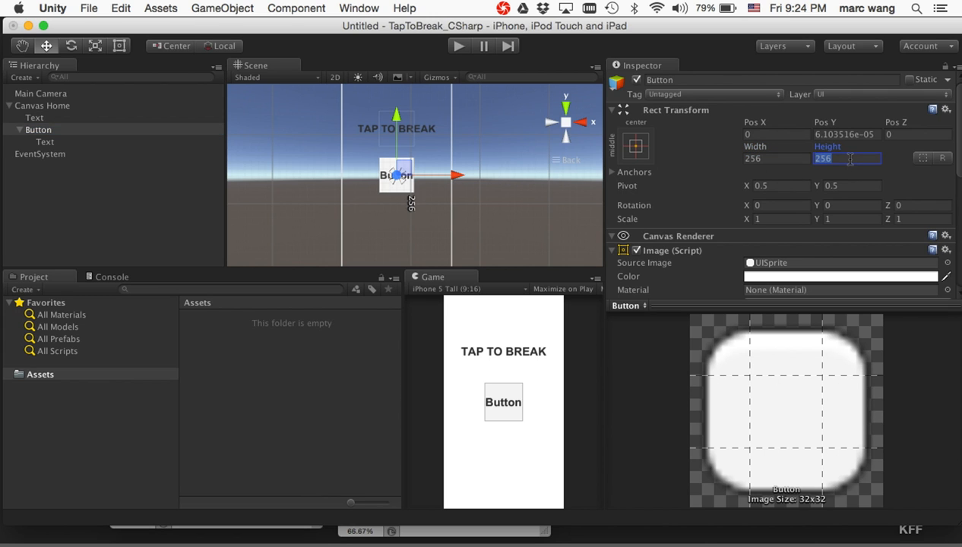
type("128")
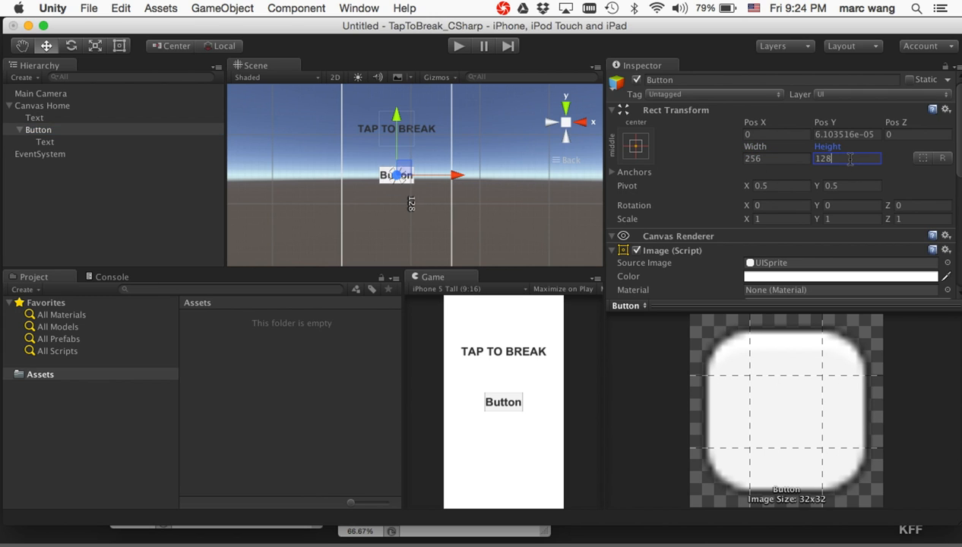
Change the Button's Image color to the mid grey A5A5A5.
left_click(765, 281)
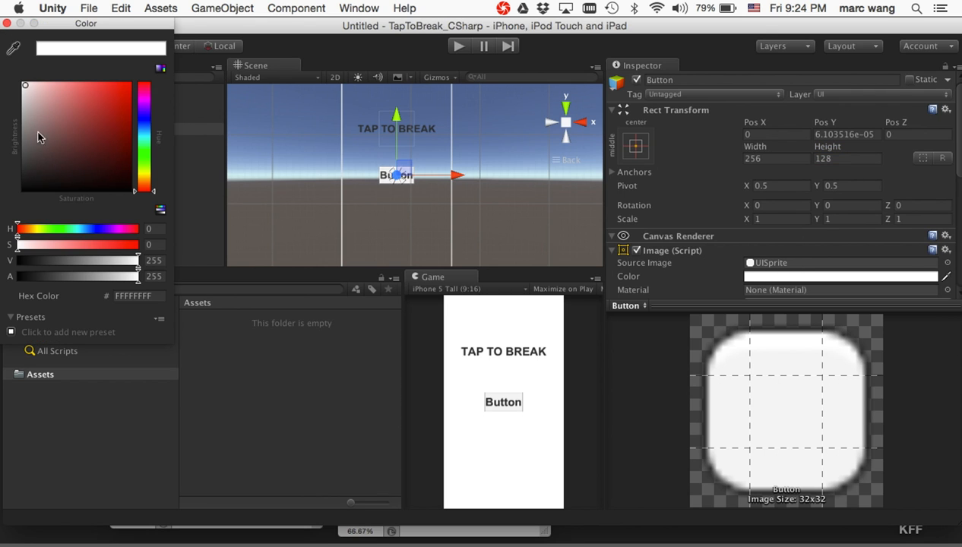
left_click(16, 149)
left_click_drag(17, 148, 10, 122)
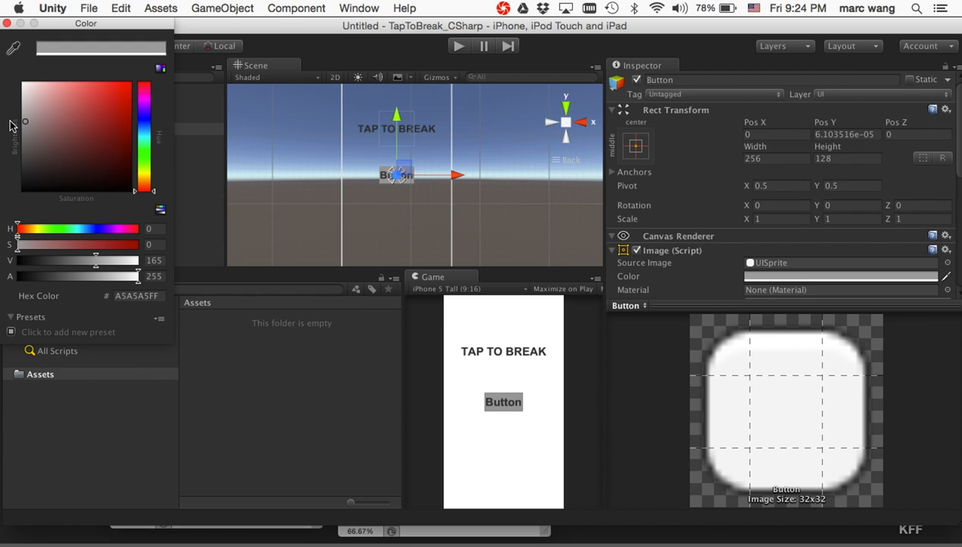
left_click(7, 23)
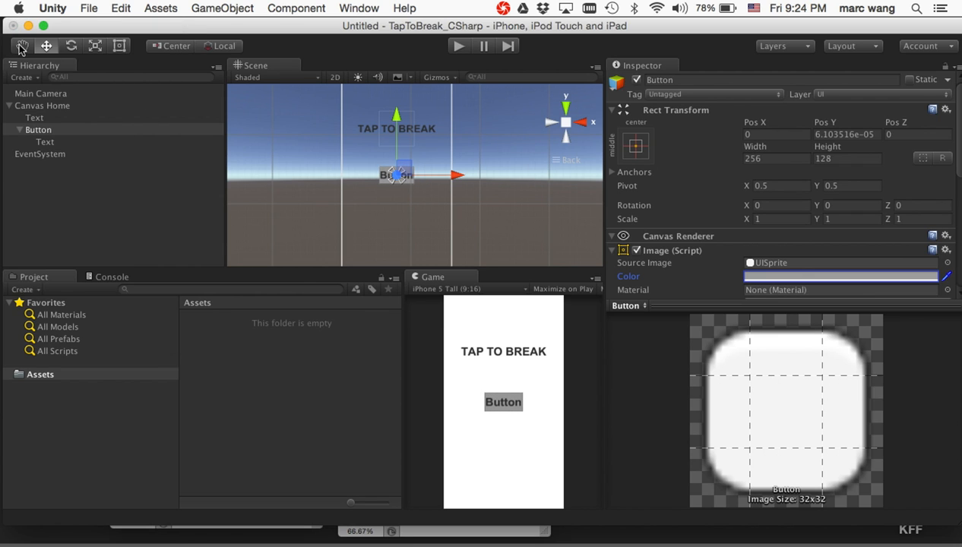
Save the scene as Start.unity in the project's Assets folder and select the Start asset.
left_click(97, 151)
left_click(67, 105)
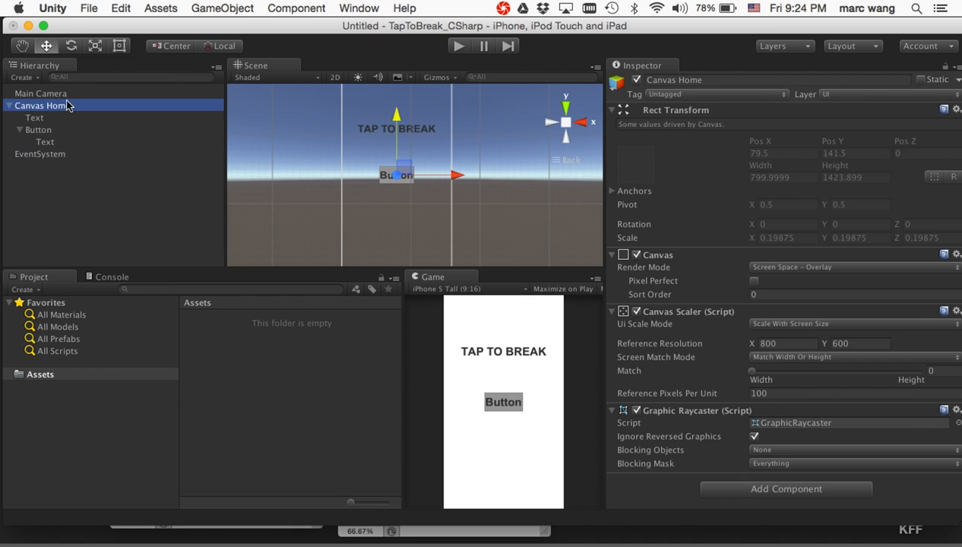
left_click(89, 9)
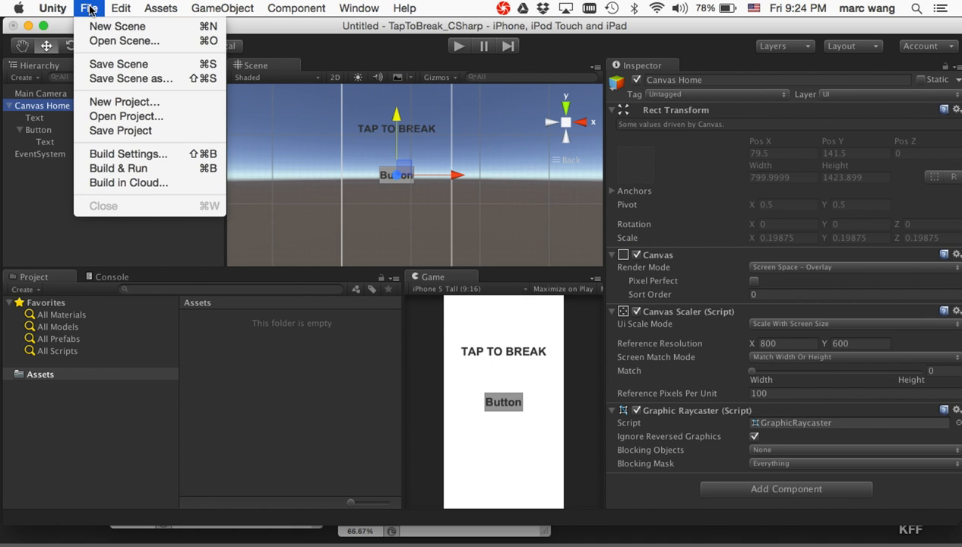
left_click(108, 66)
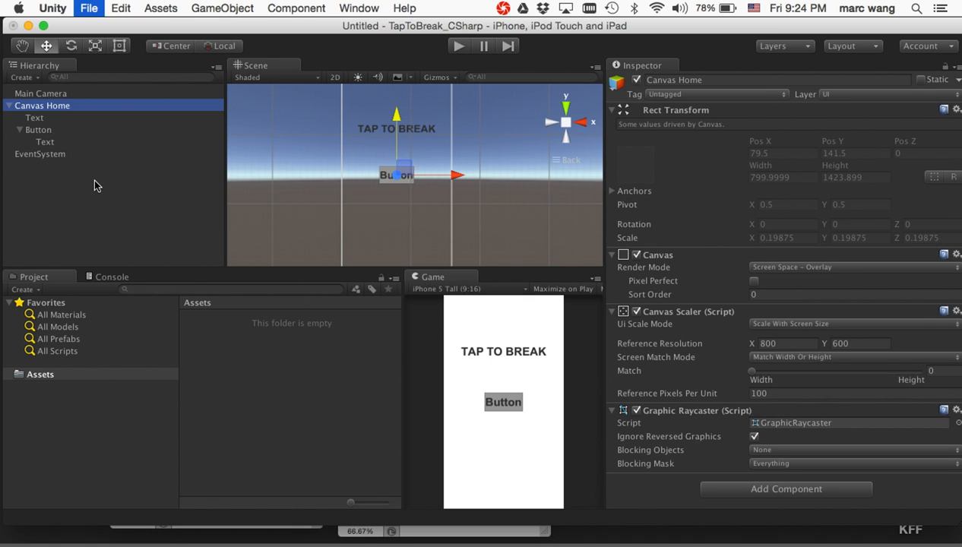
key("BackSpace")
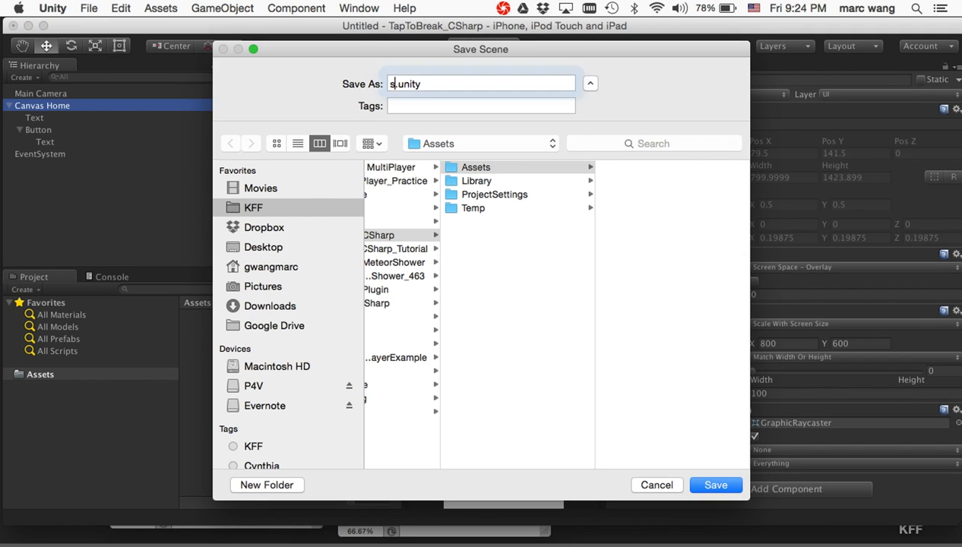
type("start")
key("Left")
key("Left")
key("Left")
key("Left")
key("Left")
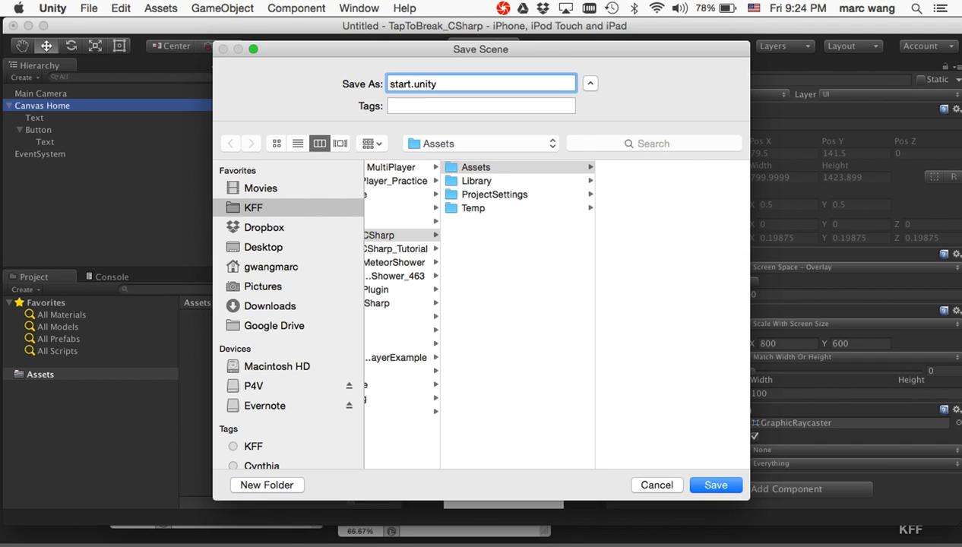
key("BackSpace")
type("S")
left_click(714, 486)
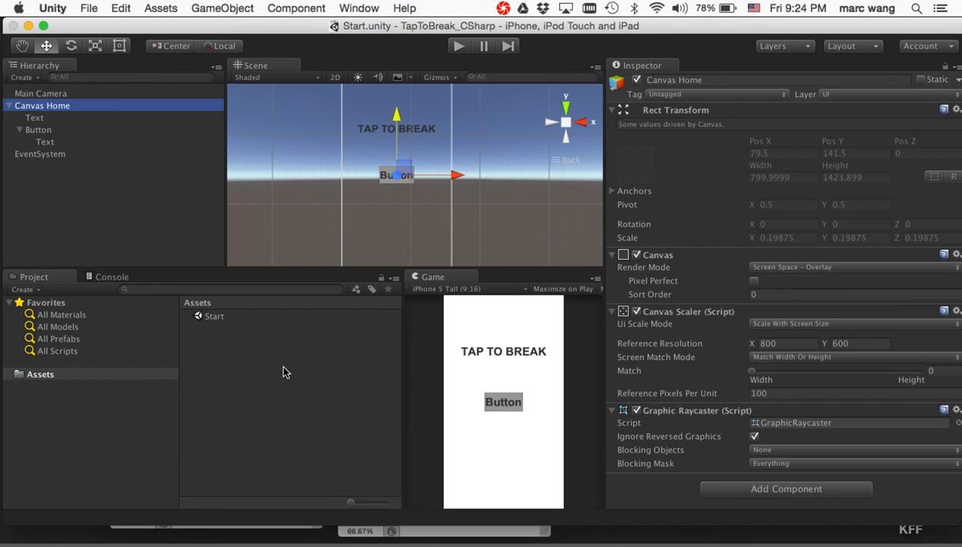
left_click(208, 318)
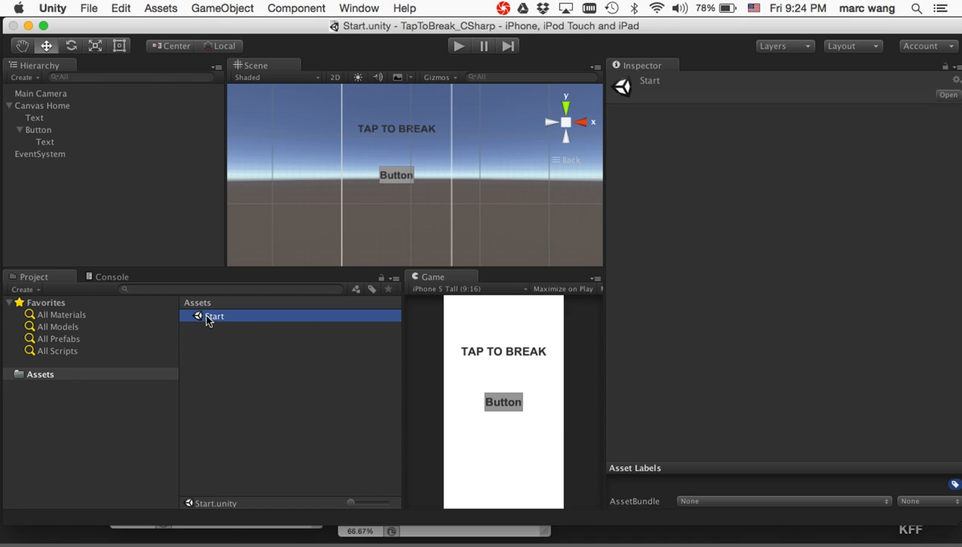
Duplicate the Start scene asset and rename the copy InGame.
key("super+d")
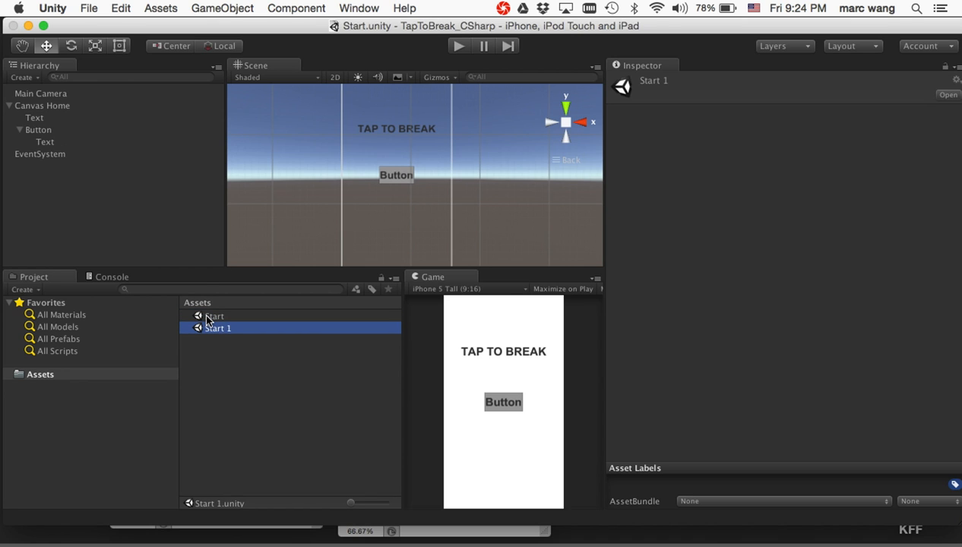
key("Up")
key("Down")
key("Return")
key("Right")
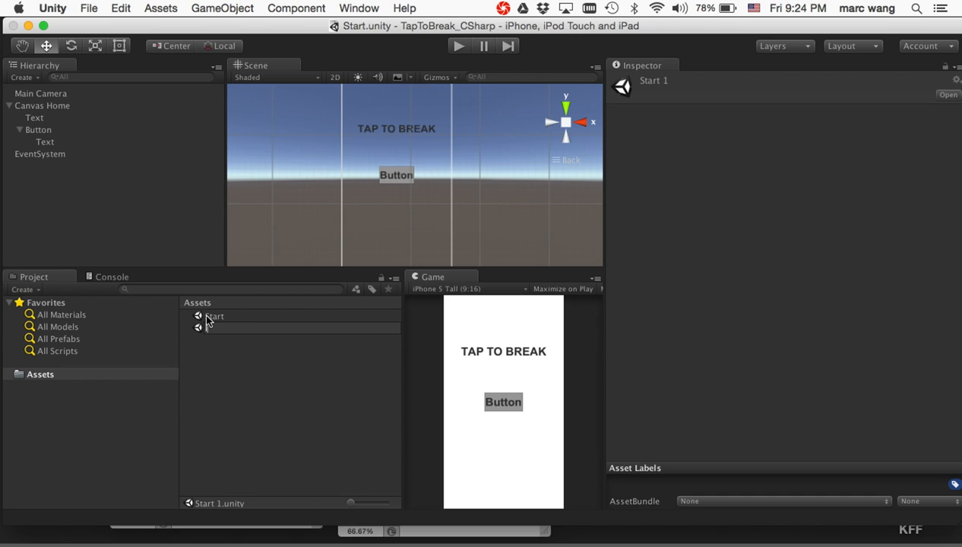
type("InGame")
key("Return")
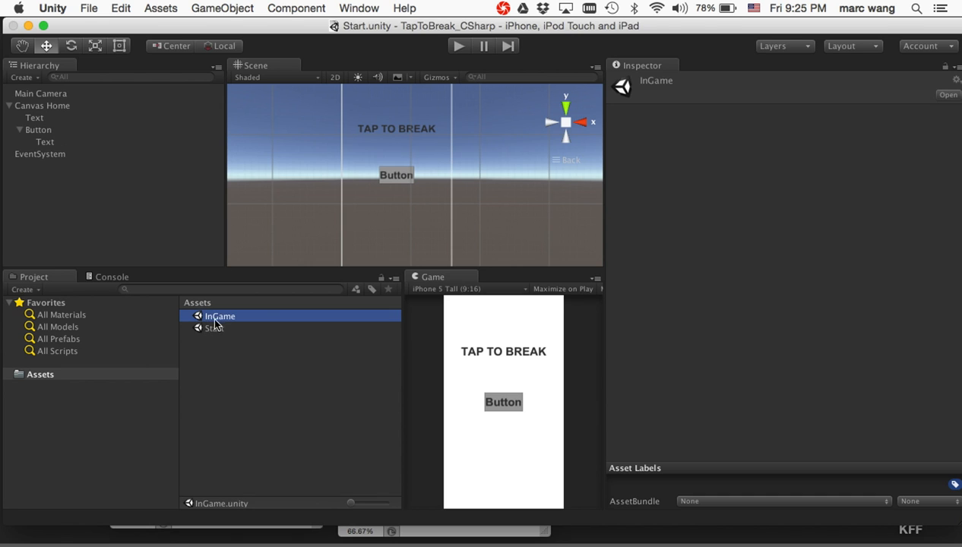
Open the InGame scene and rename its Canvas Home object to Canvas InGame.
double_click(209, 320)
left_click(246, 397)
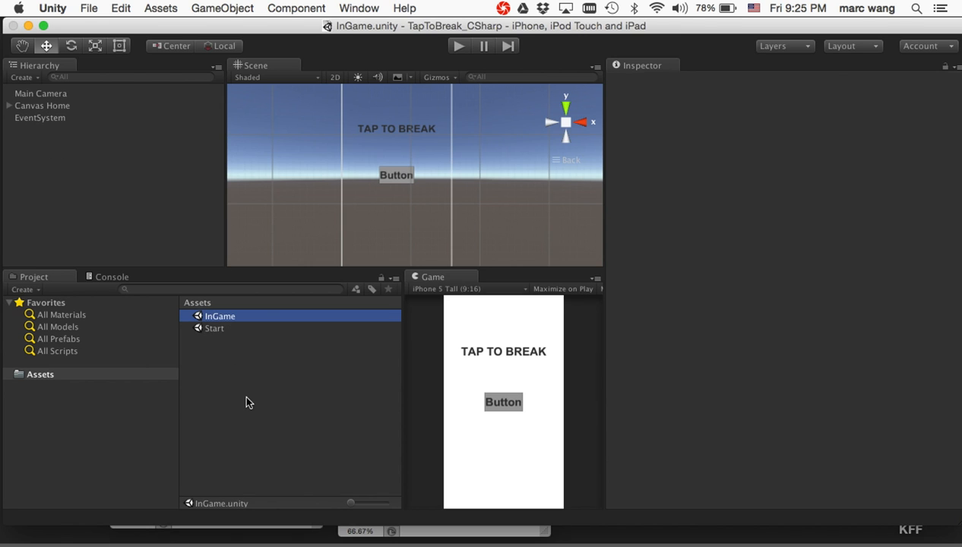
left_click(7, 107)
left_click(47, 105)
left_click(48, 105)
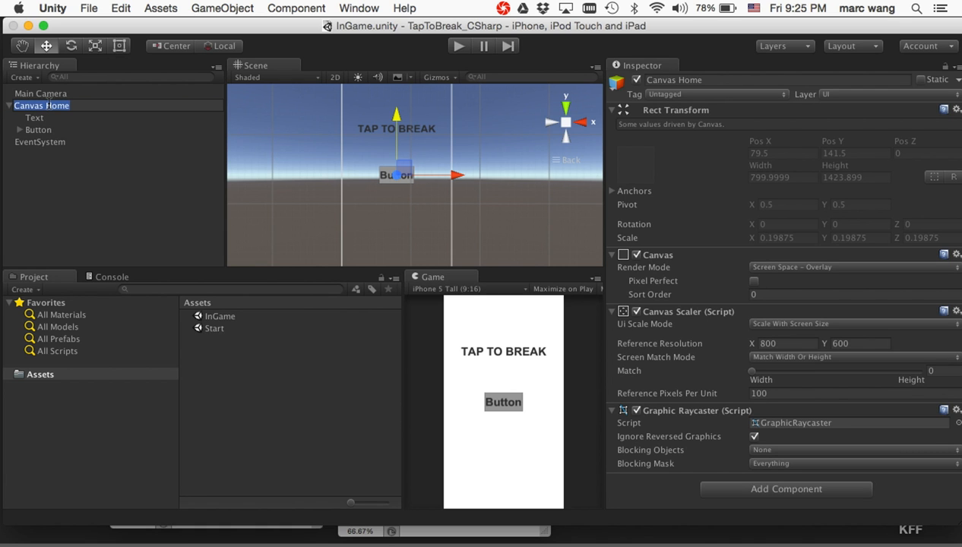
key("Right")
key("BackSpace")
key("BackSpace")
key("BackSpace")
key("BackSpace")
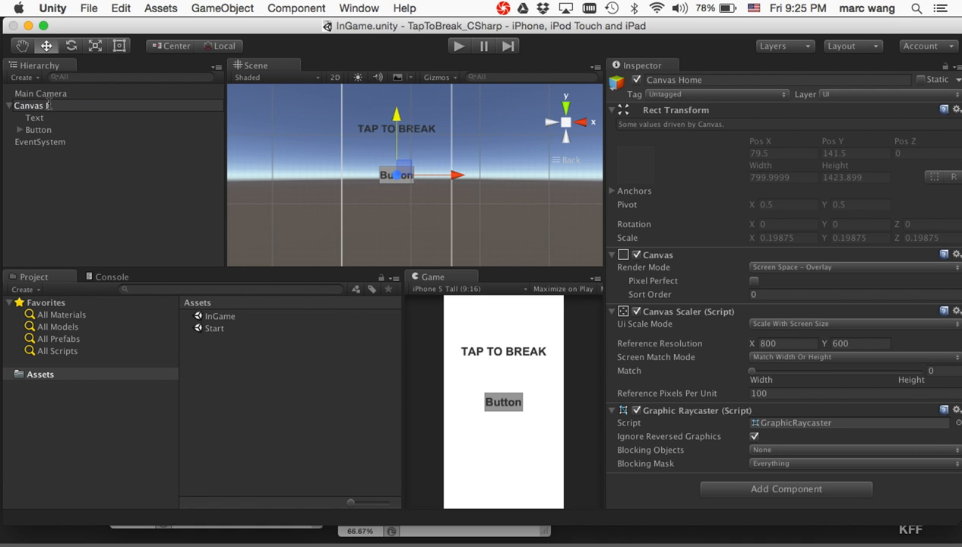
type("InGame")
key("Return")
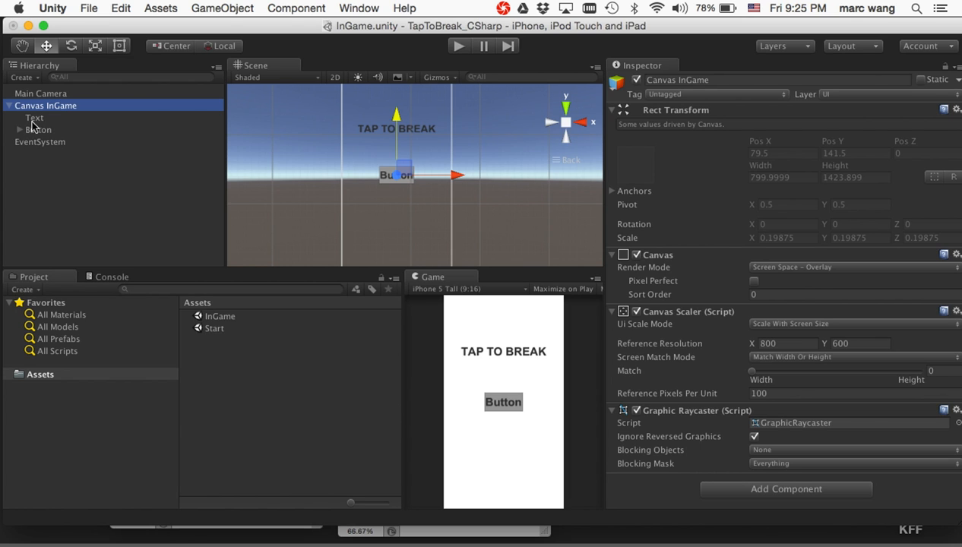
Change the title text under Canvas InGame to InGame.
left_click(34, 119)
left_click(693, 275)
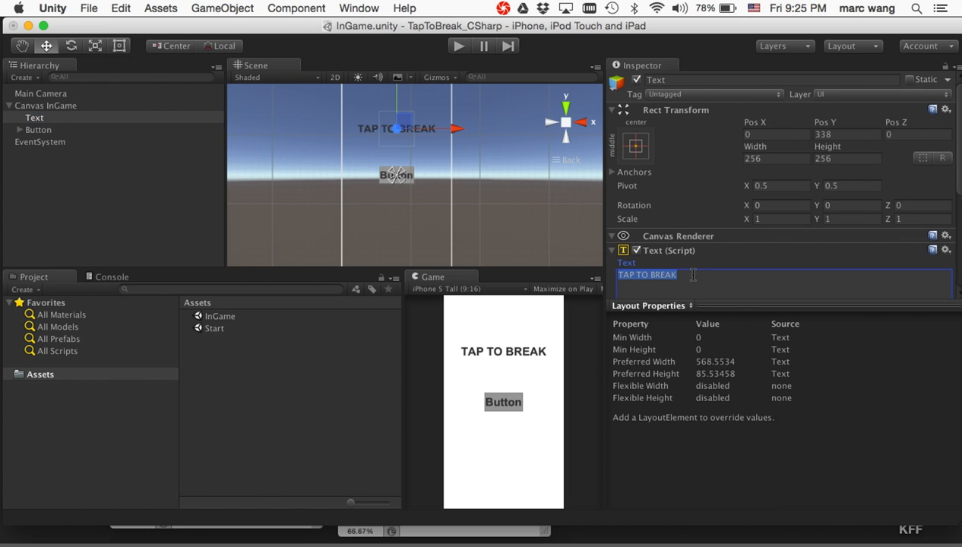
type("InGame")
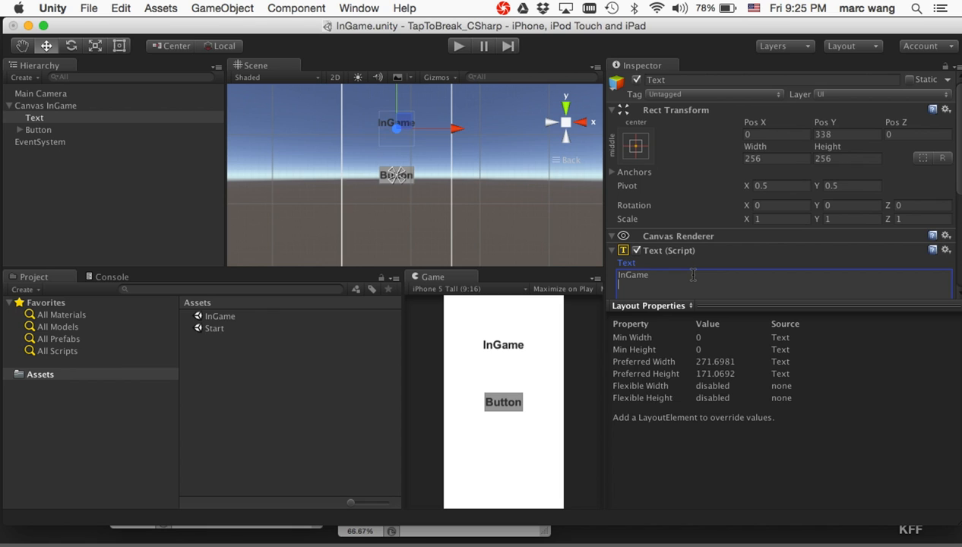
Change the label text of the Button under Canvas InGame to Home.
left_click(63, 133)
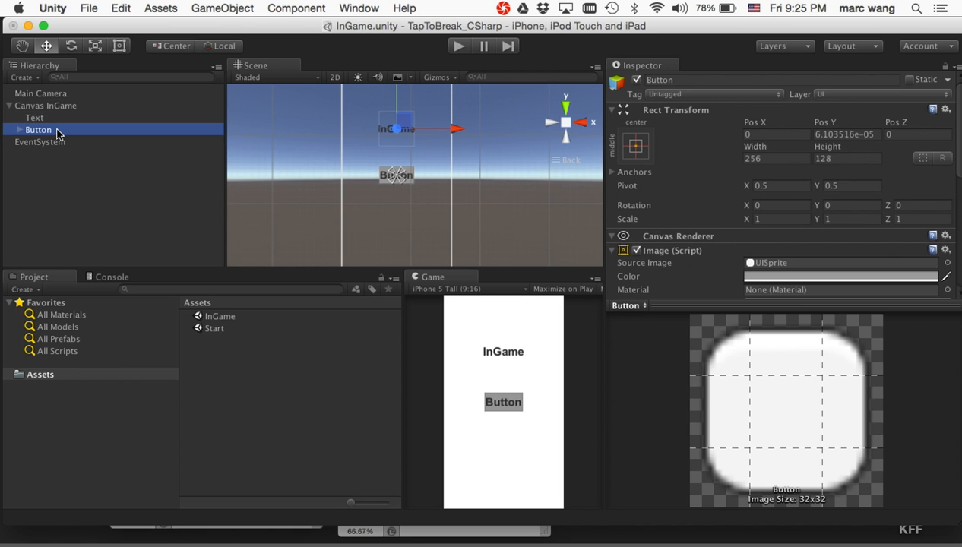
key("Right")
key("Down")
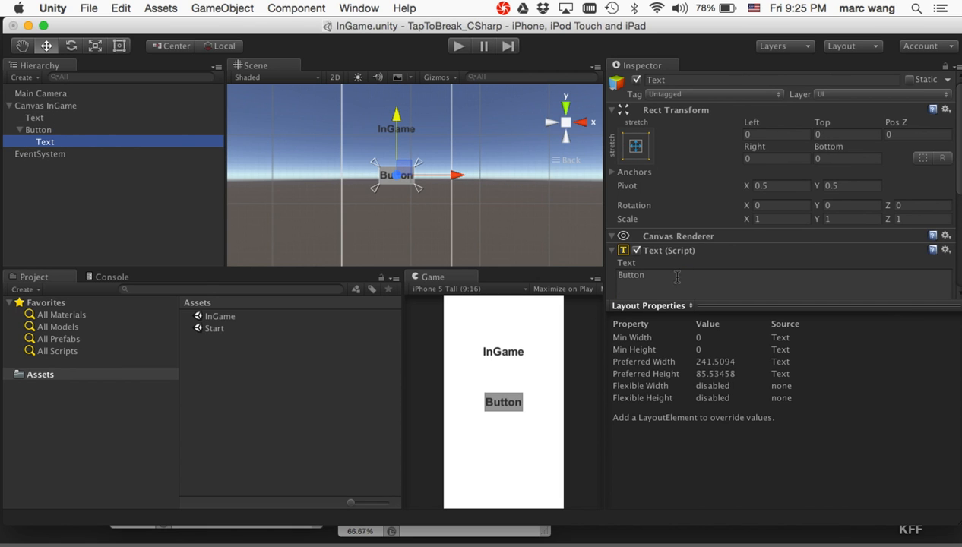
left_click(651, 279)
type("Home")
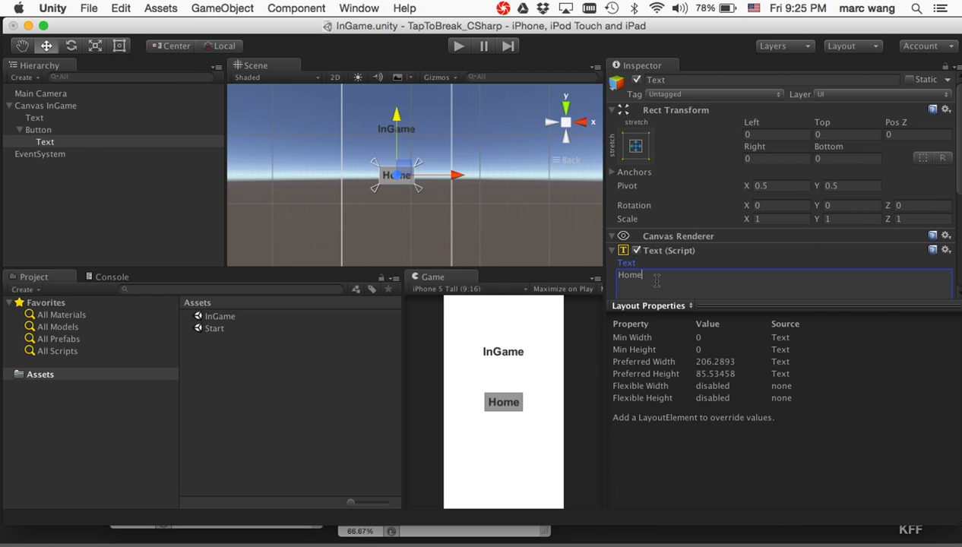
left_click(103, 197)
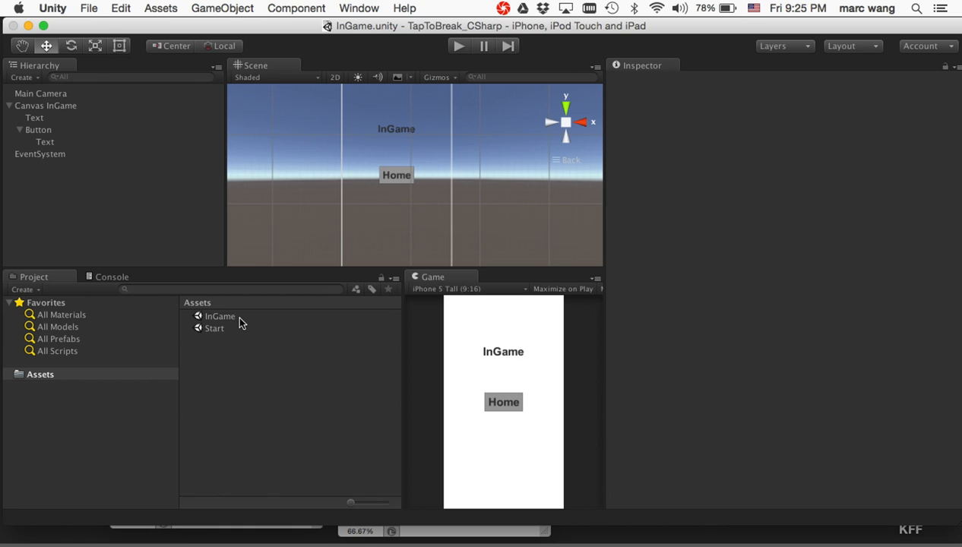
Open the Start scene and expand Canvas Home and its Button in the hierarchy.
double_click(213, 329)
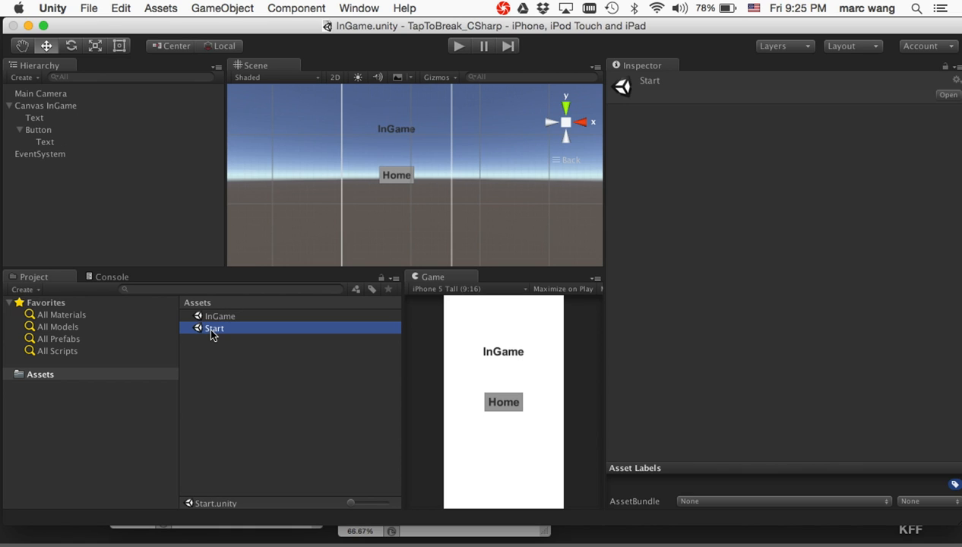
left_click(9, 105)
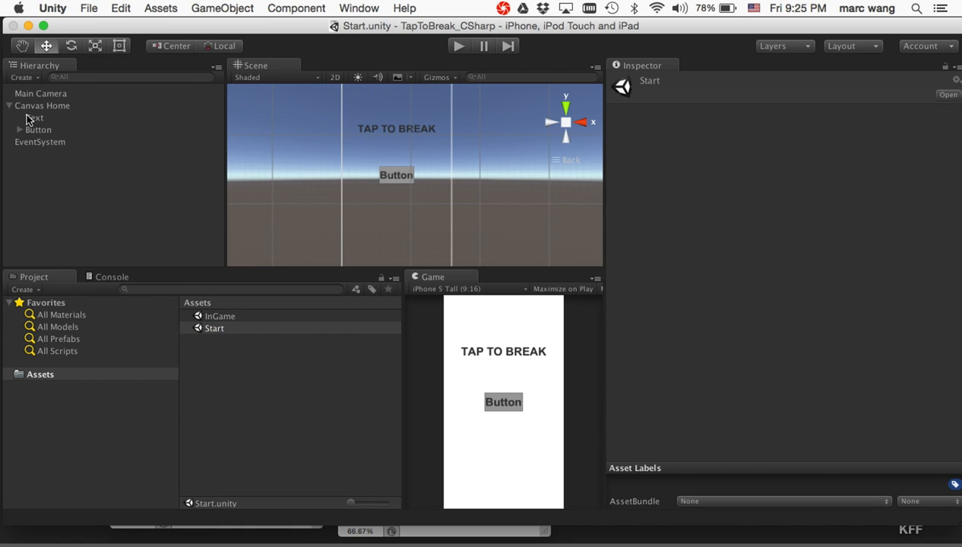
left_click(19, 130)
Change the label text of the Button under Canvas Home to PLAY in capitals.
left_click(44, 144)
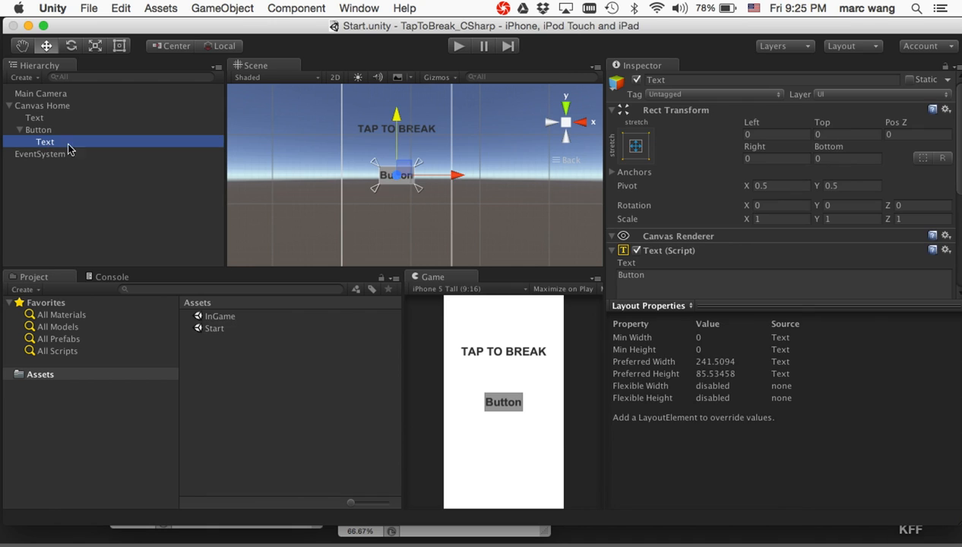
left_click(686, 281)
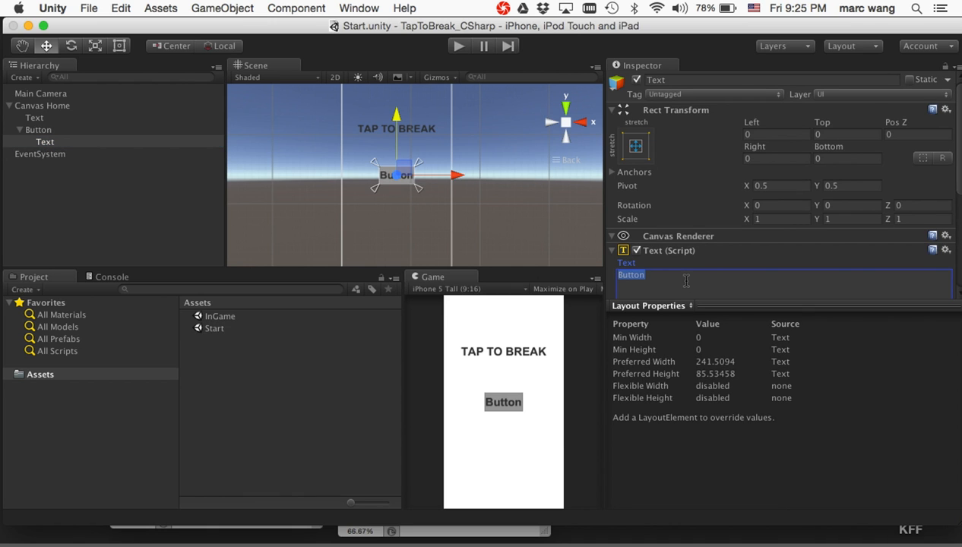
type("Play")
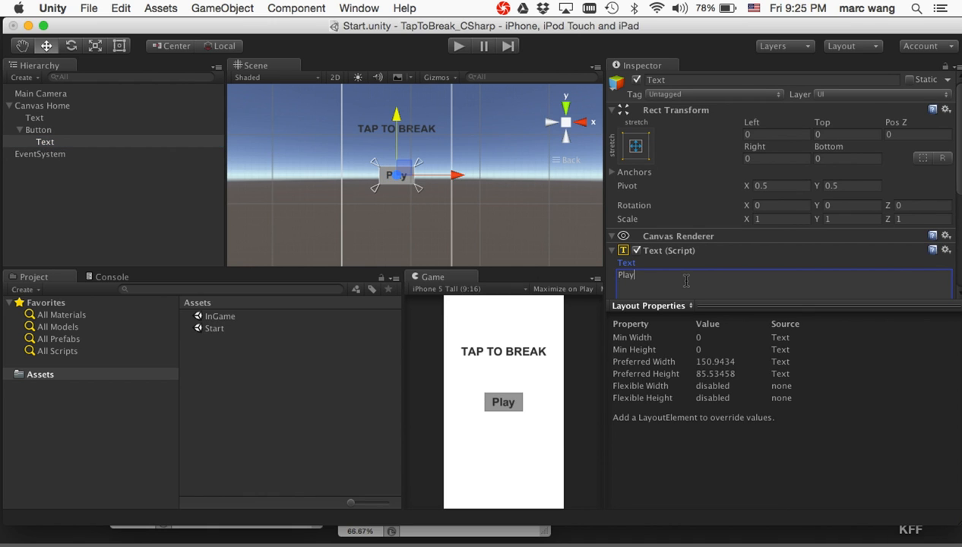
key("BackSpace")
key("BackSpace")
key("BackSpace")
type("Lay")
key("BackSpace")
key("BackSpace")
type("AY")
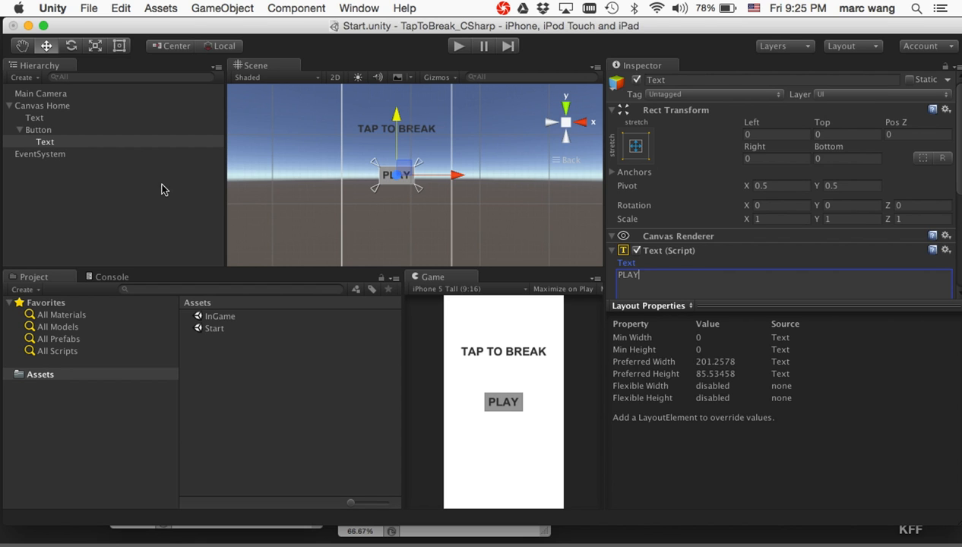
left_click(118, 194)
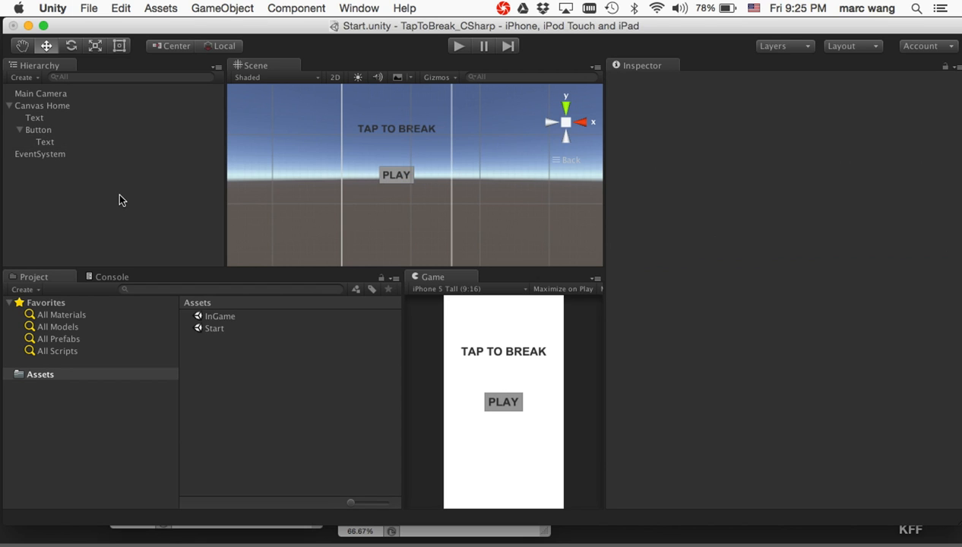
left_click(36, 118)
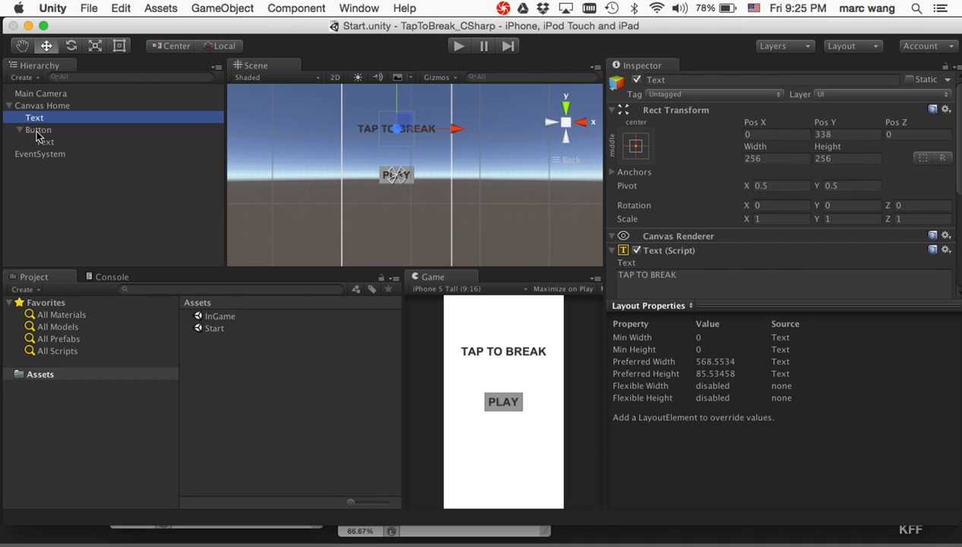
left_click(44, 140)
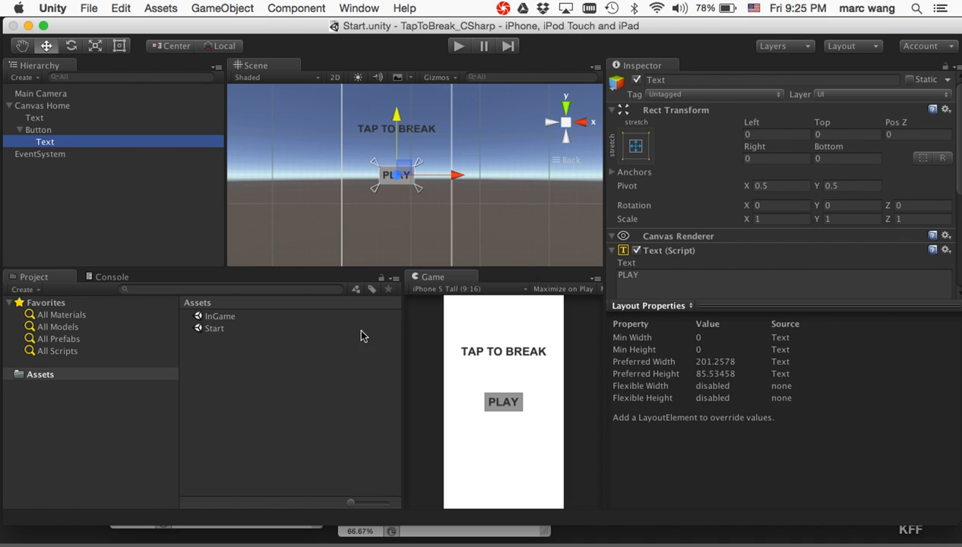
Create a C# script named ButtonControl in the Assets folder.
left_click(212, 414)
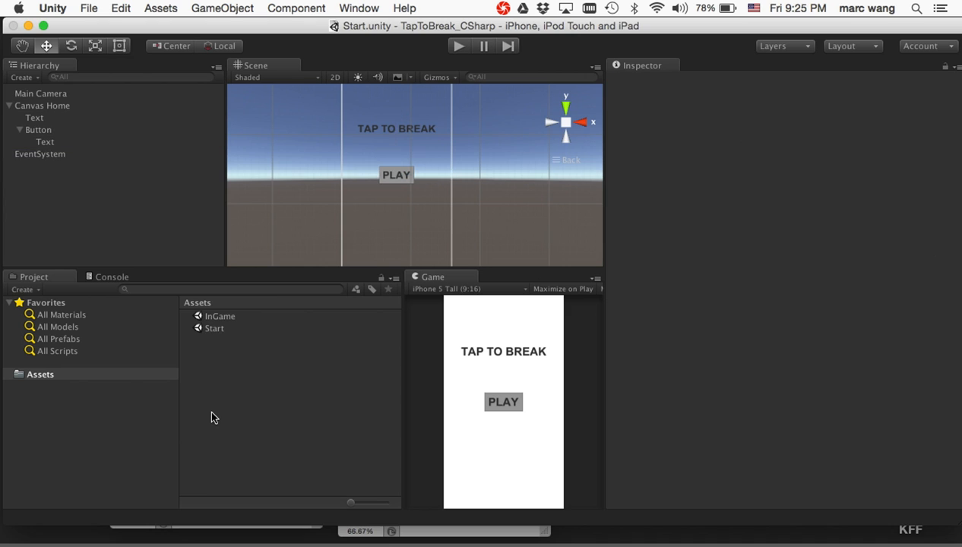
right_click(212, 414)
mouse_move(266, 326)
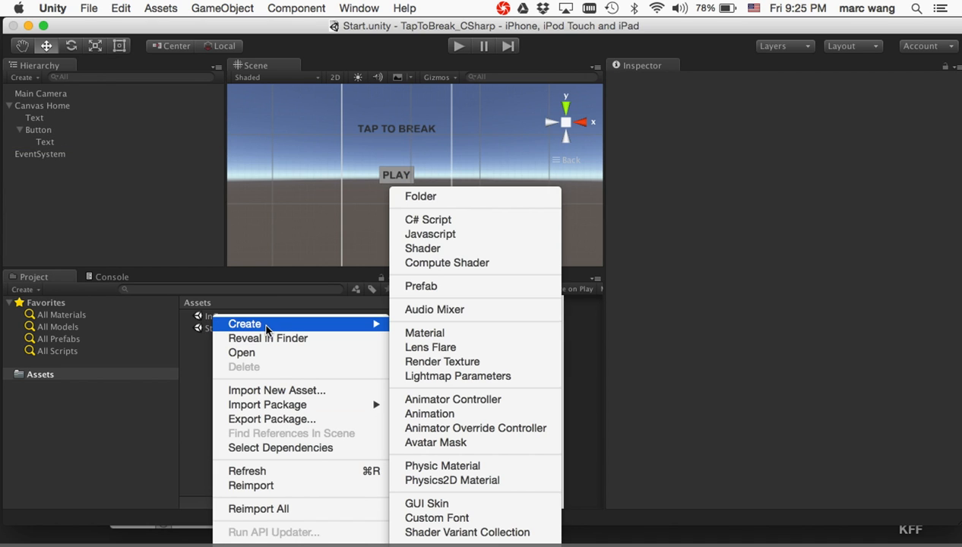
left_click(455, 219)
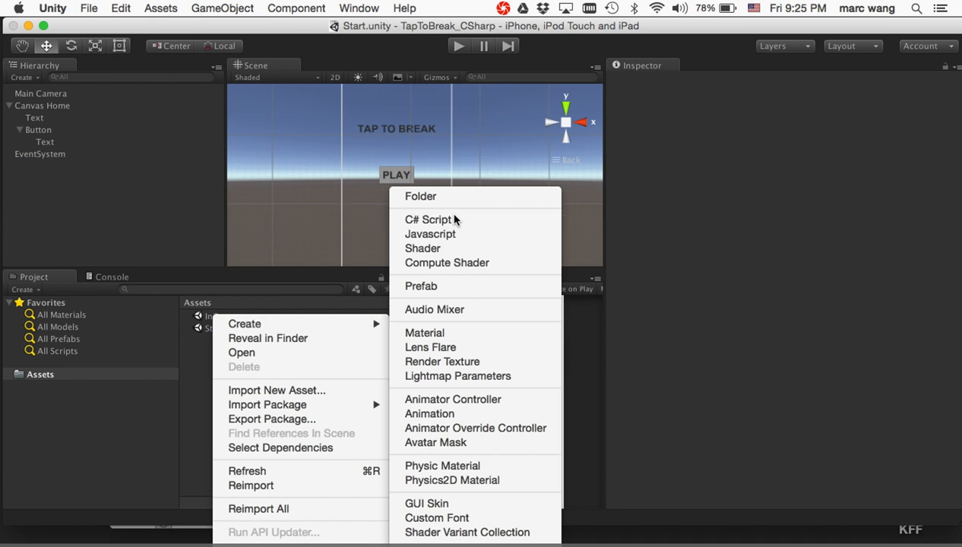
type("Button")
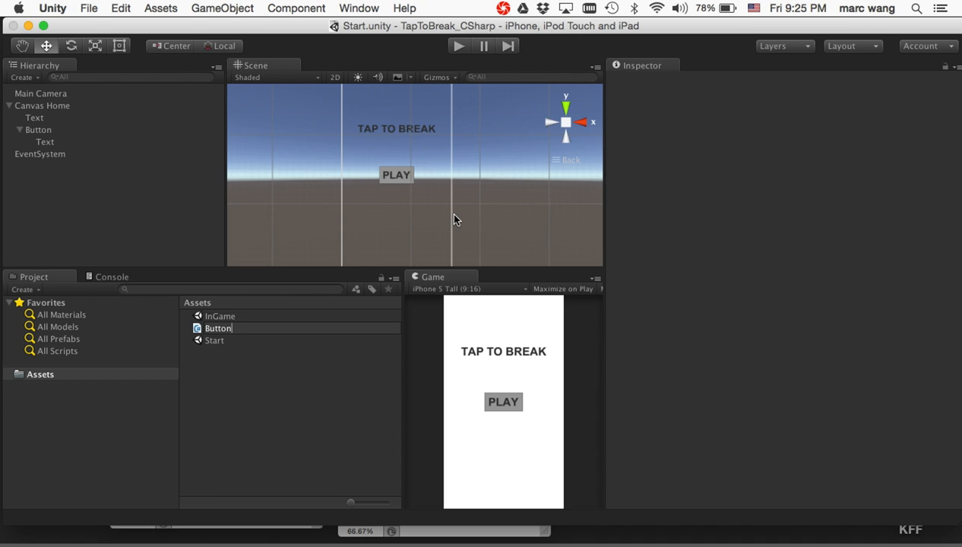
type("Control")
key("Return")
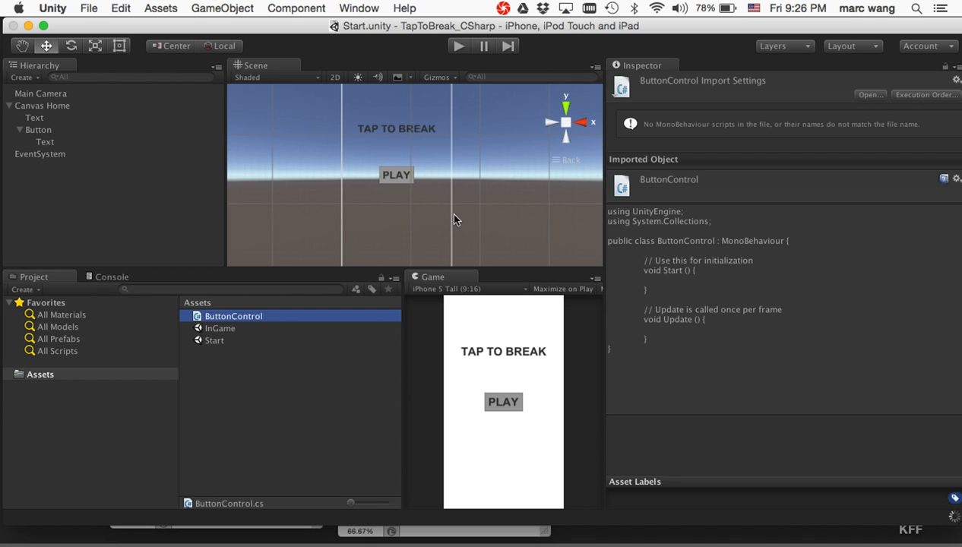
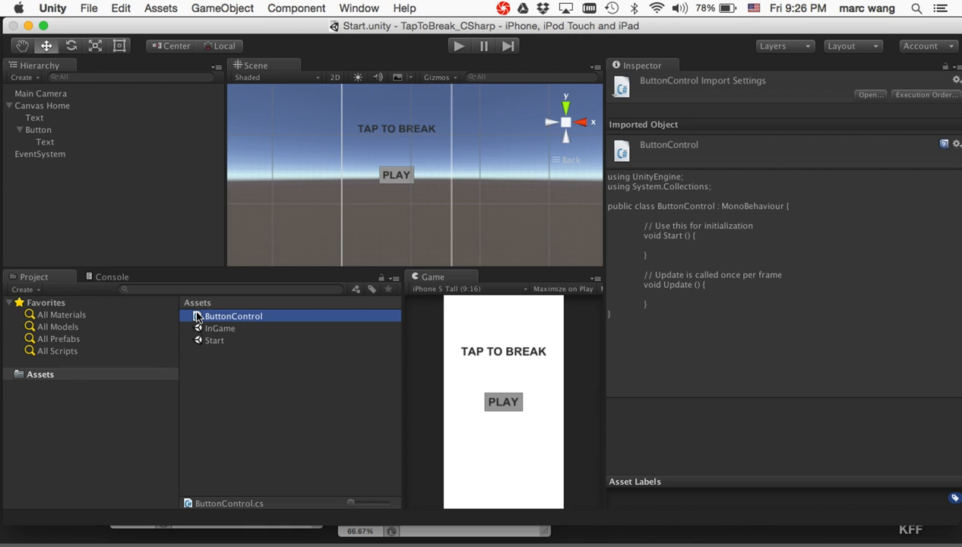
Open the ButtonControl script in MonoDevelop and put the class's opening brace on its own line.
double_click(196, 313)
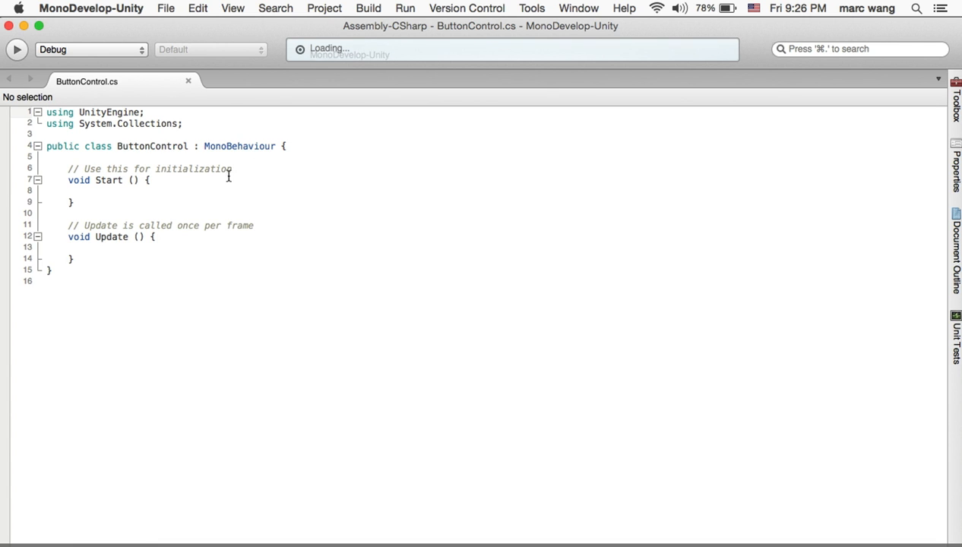
left_click(278, 147)
key("Return")
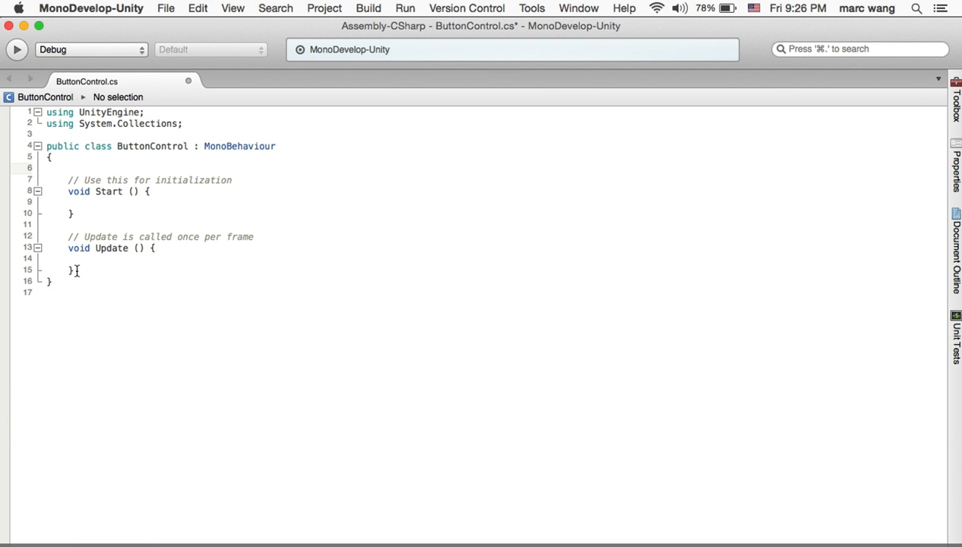
Delete the Start and Update methods with their comments from the ButtonControl class and save the script.
left_click_drag(73, 270, 74, 170)
key("BackSpace")
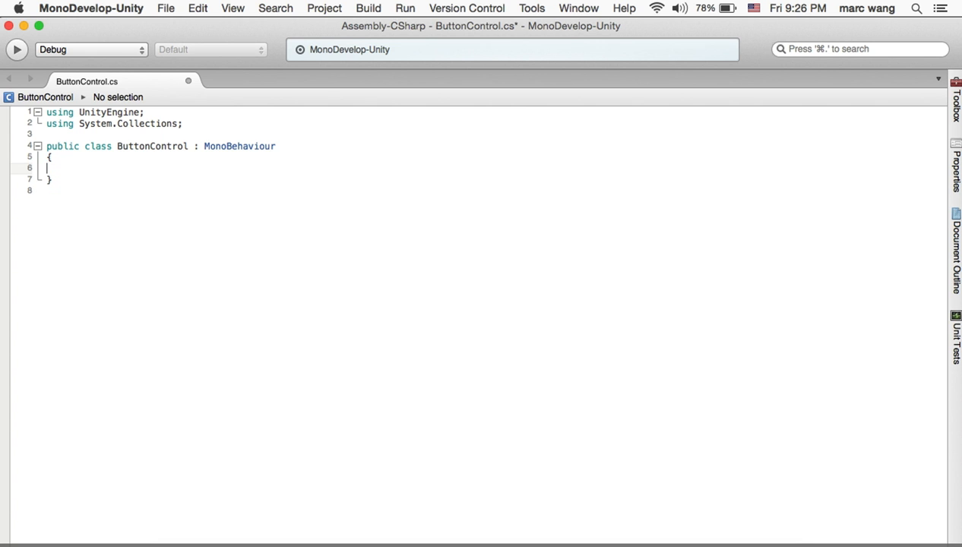
key("super+s")
left_click(273, 214)
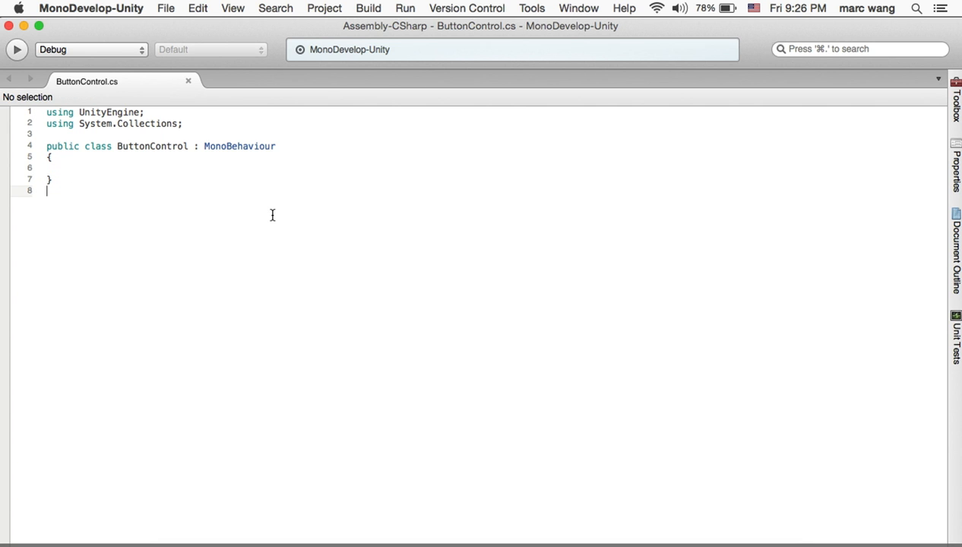
Switch to Unity and add an empty On Click entry to the Button under Canvas Home.
key("super+Tab")
left_click(223, 282)
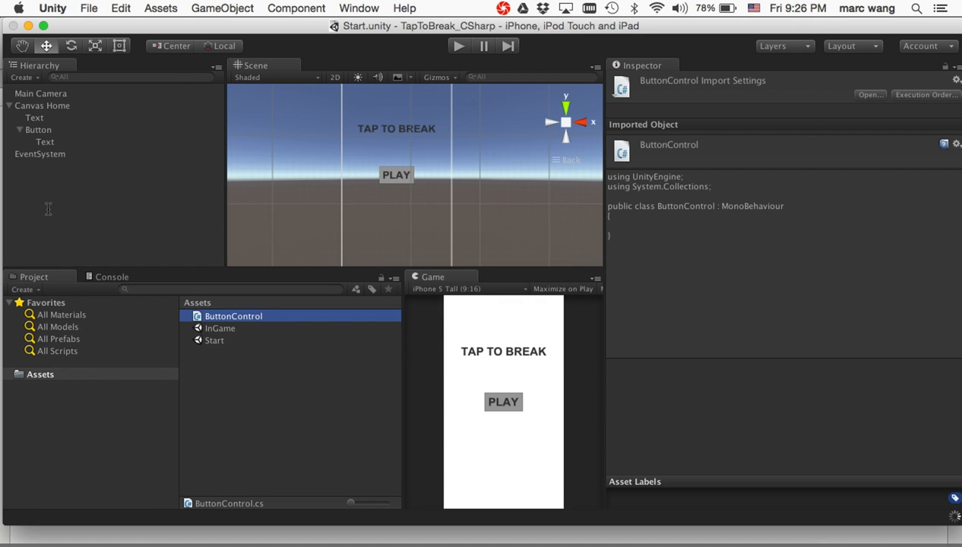
left_click(20, 77)
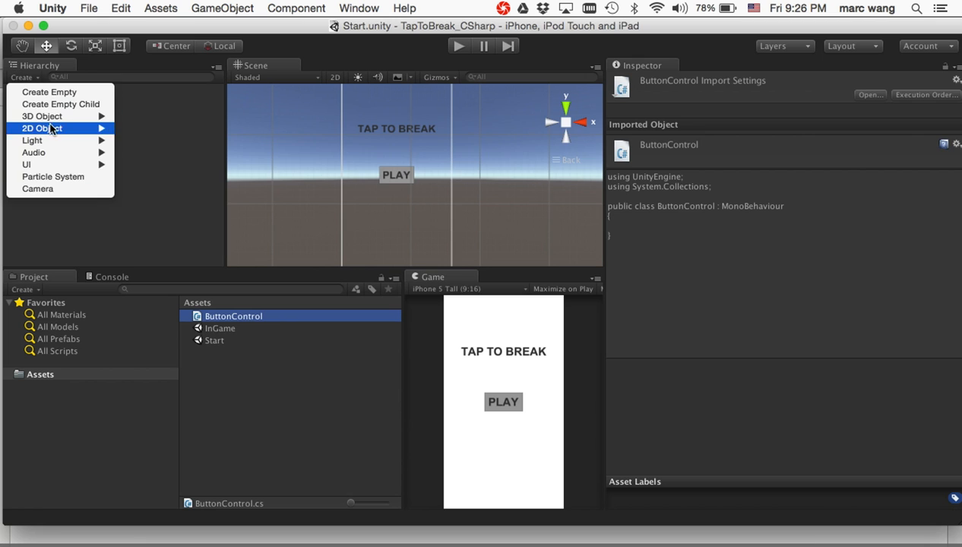
left_click(133, 211)
left_click(38, 130)
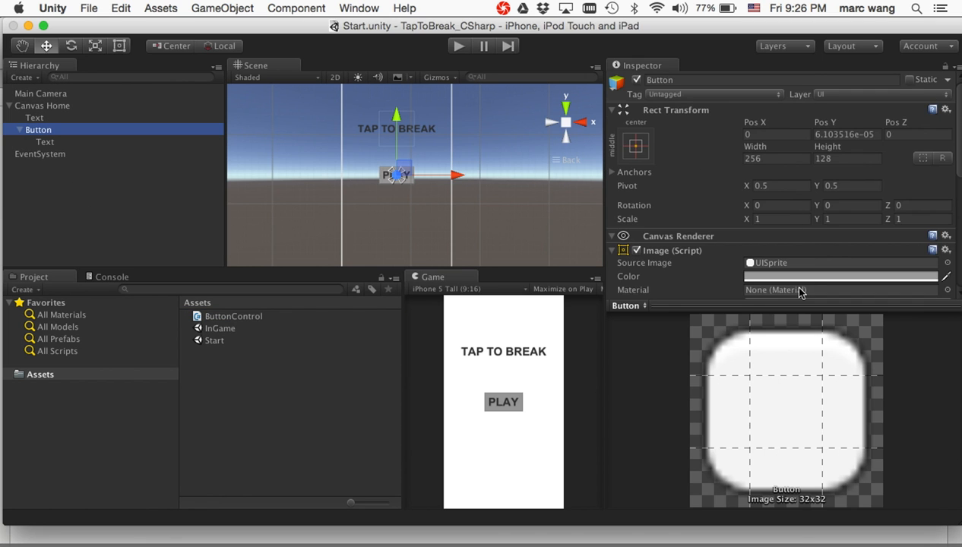
scroll(801, 292, "down", 10)
scroll(801, 293, "up", 1)
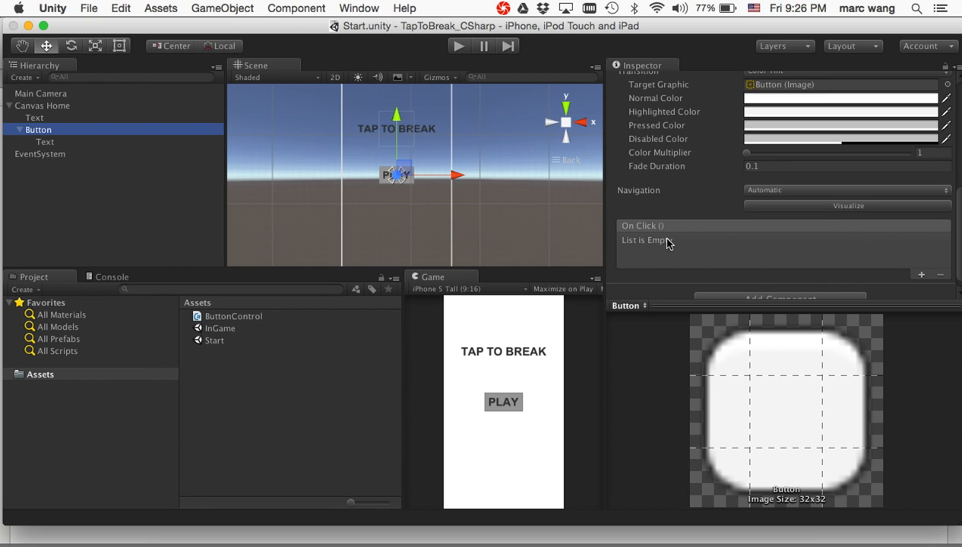
left_click(920, 275)
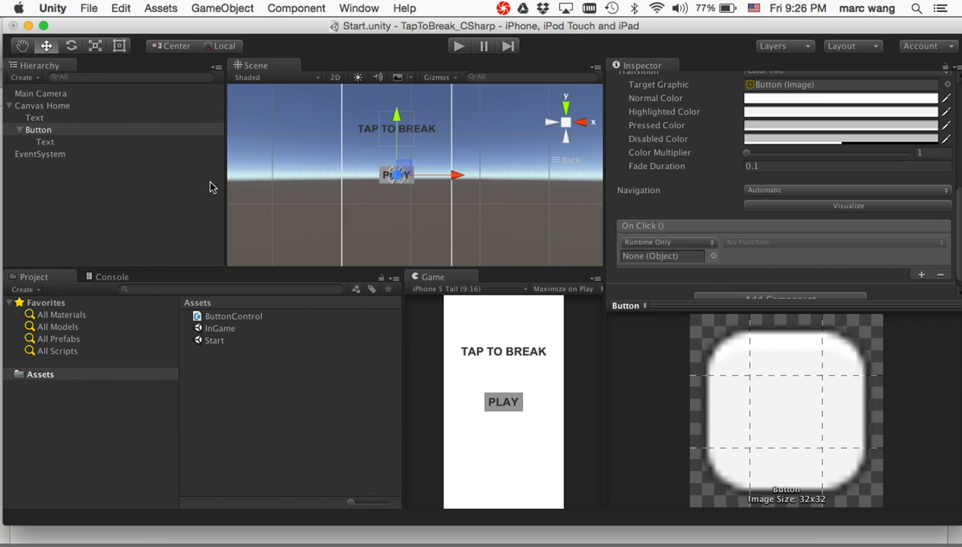
Create an empty GameObject at the root of the Start scene and set its position to X 0, Y 0.
left_click(52, 190)
left_click(20, 77)
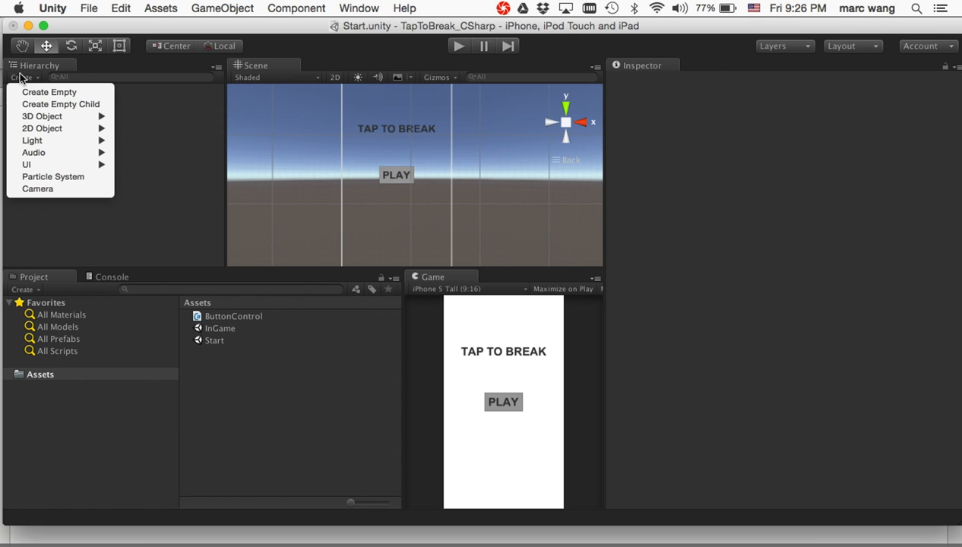
left_click(43, 93)
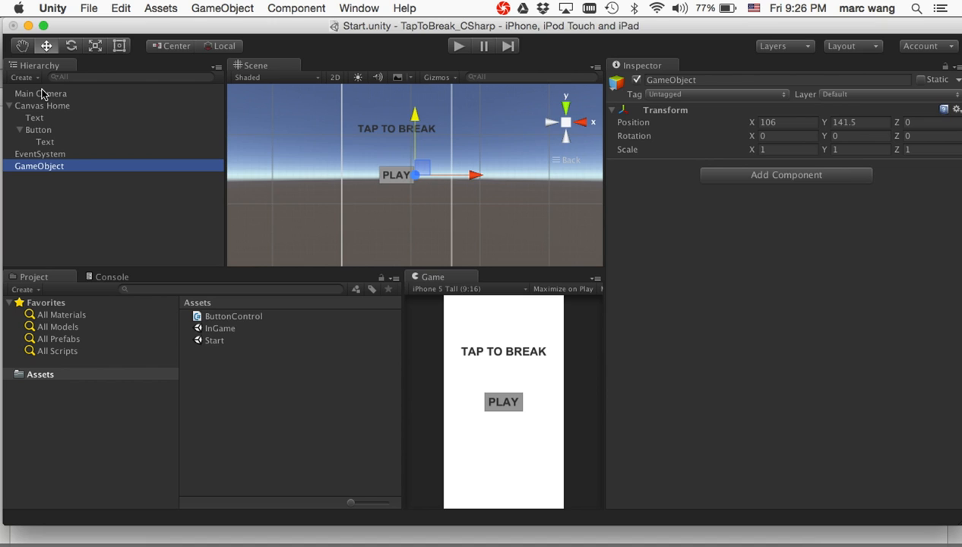
left_click(788, 123)
type("0")
key("Tab")
type("0")
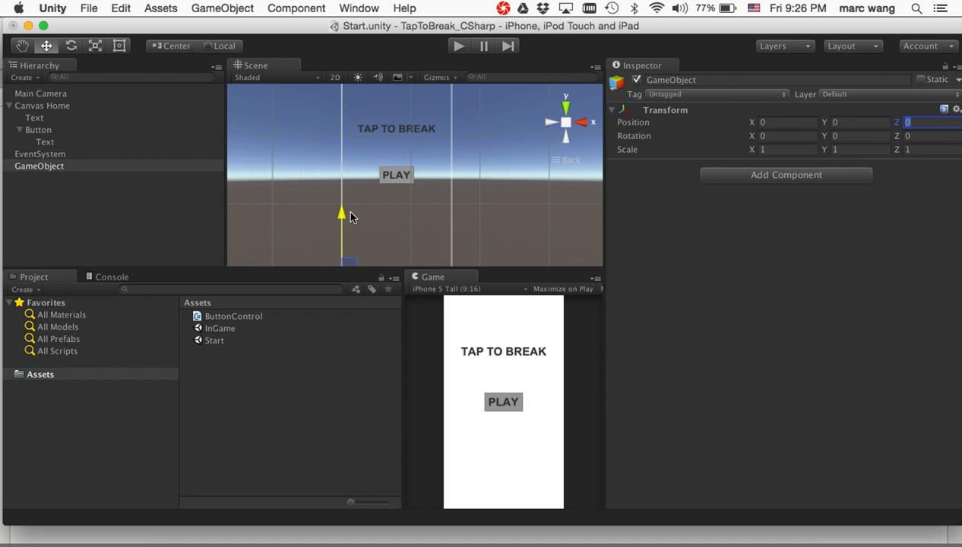
Rename the new empty GameObject to GUIControl Home.
left_click(28, 221)
left_click(52, 169)
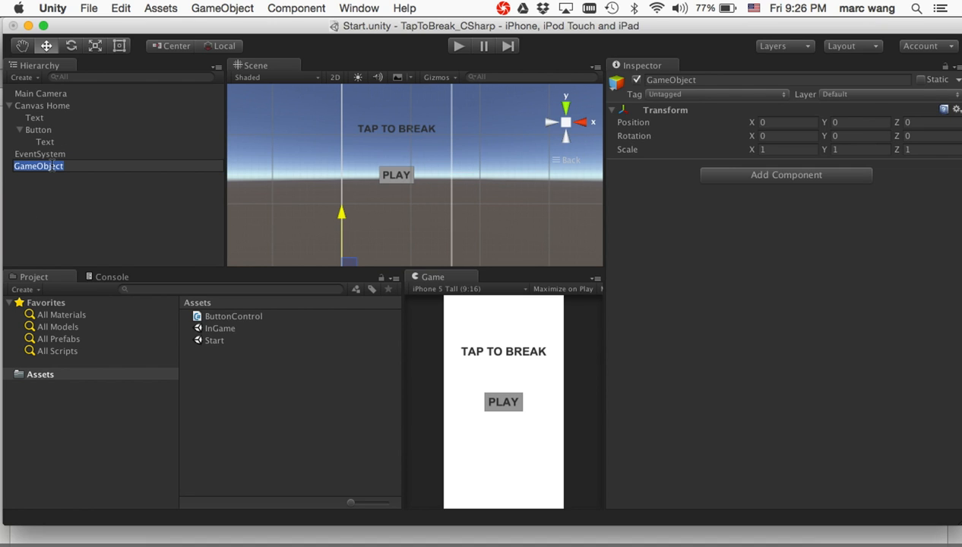
type("GUI Home")
key("Return")
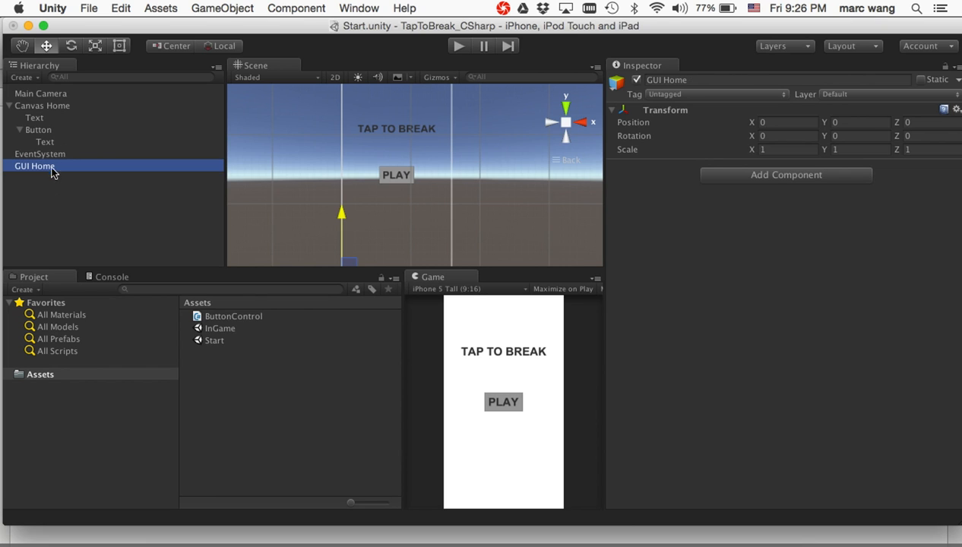
left_click(26, 167)
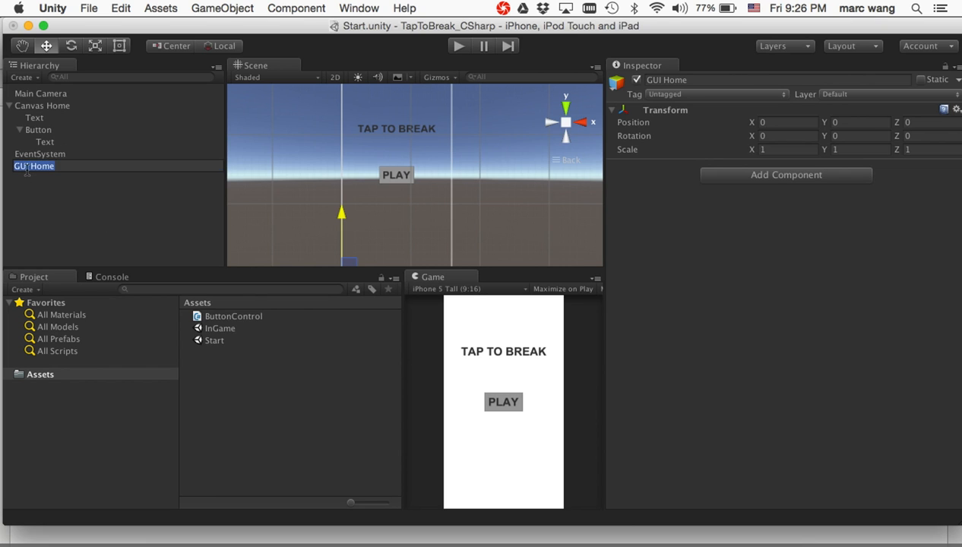
left_click(27, 167)
type("Control")
key("Return")
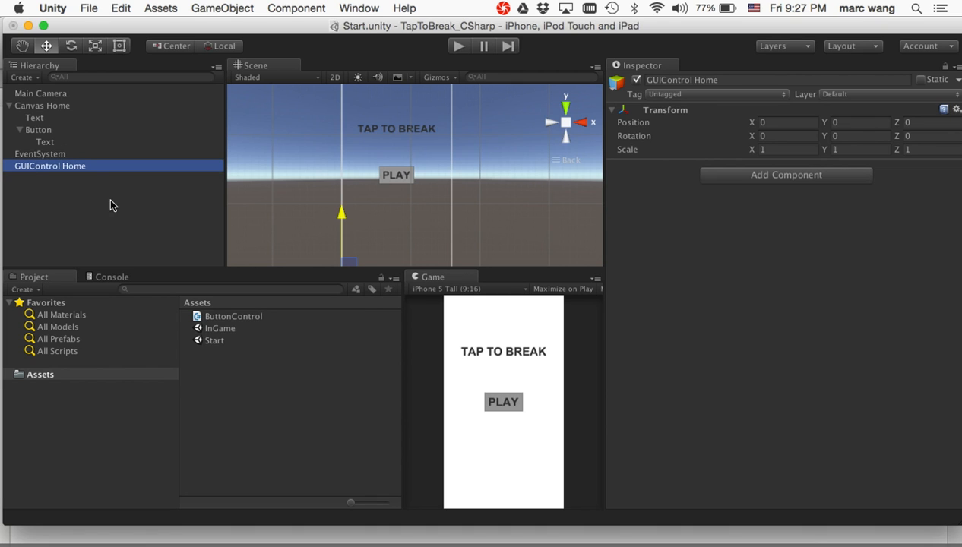
Assign GUIControl Home as the target object of the PLAY Button's On Click entry.
left_click(109, 198)
left_click(44, 107)
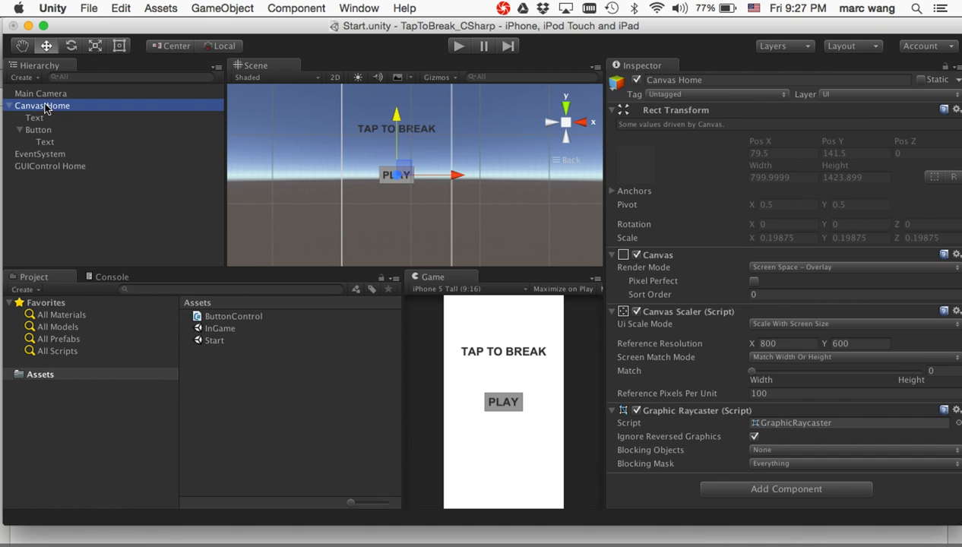
left_click(39, 129)
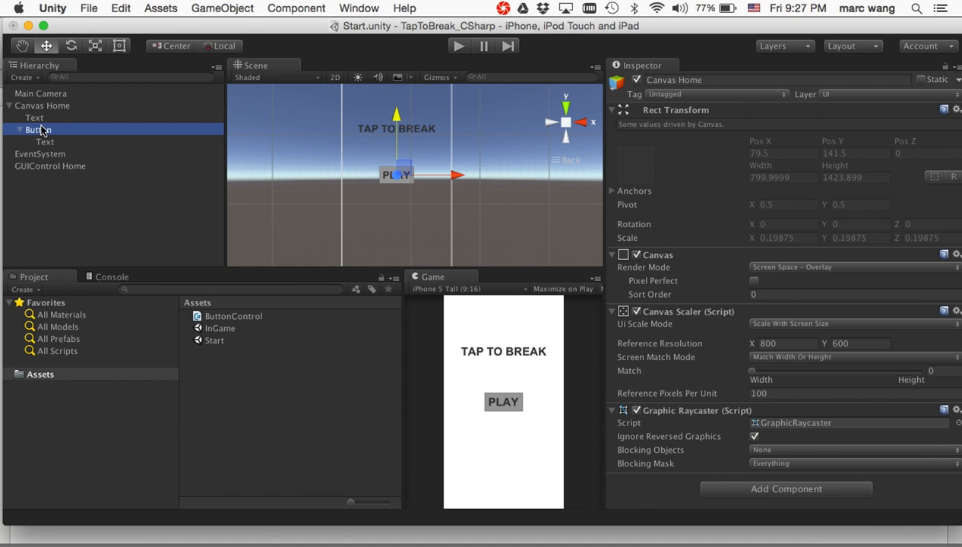
scroll(798, 209, "down", 5)
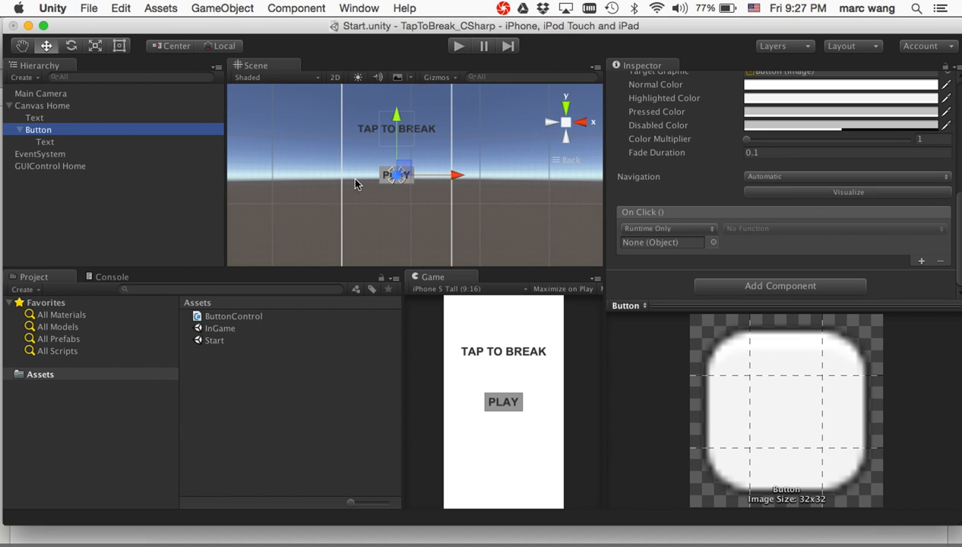
left_click_drag(65, 165, 653, 244)
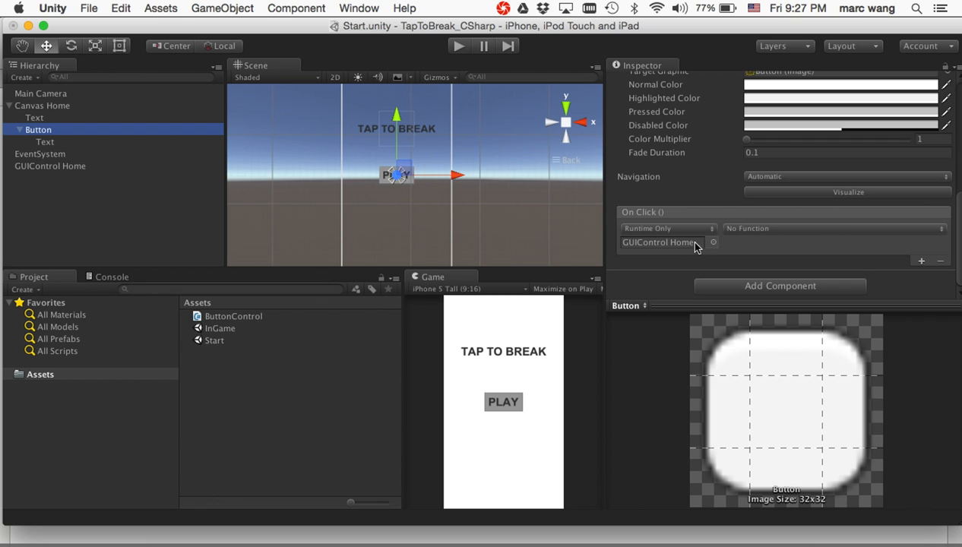
Attach the ButtonControl script to the GUIControl Home object.
left_click(220, 319)
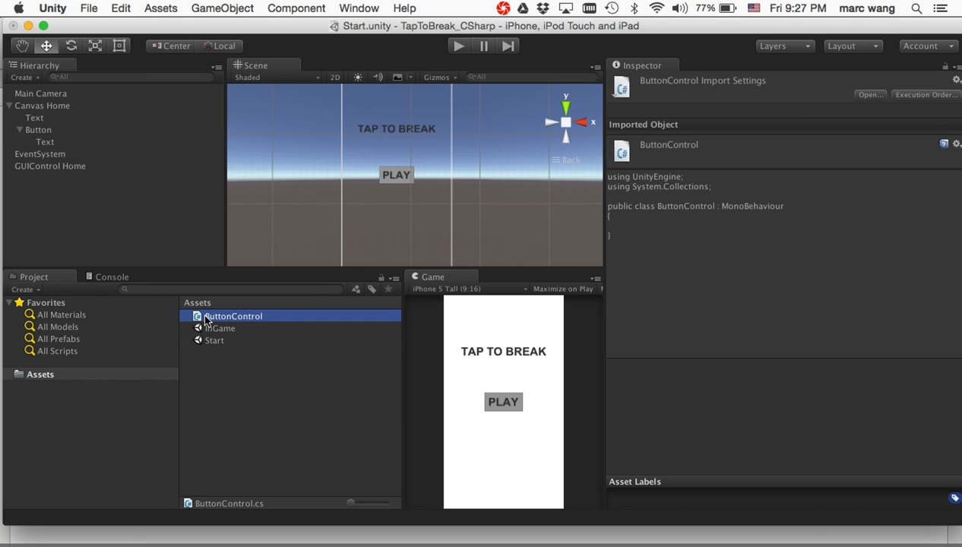
left_click_drag(203, 318, 61, 165)
left_click(61, 165)
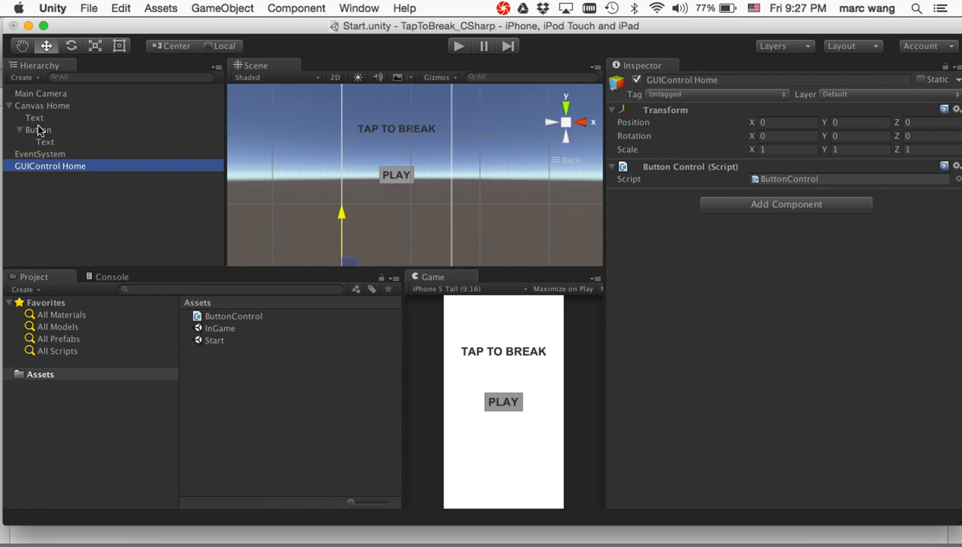
Check which ButtonControl functions are offered for the PLAY Button's On Click entry.
left_click(38, 130)
scroll(843, 216, "down", 5)
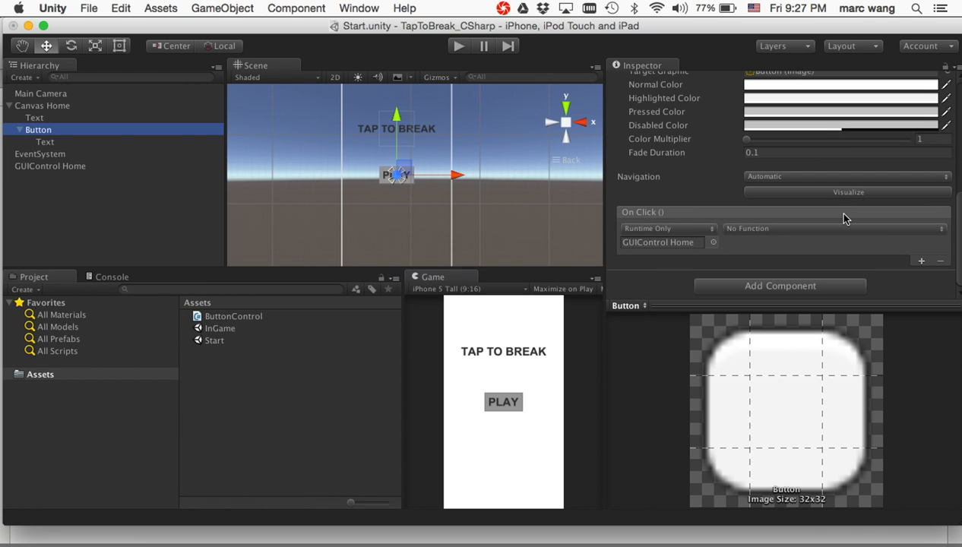
left_click(829, 228)
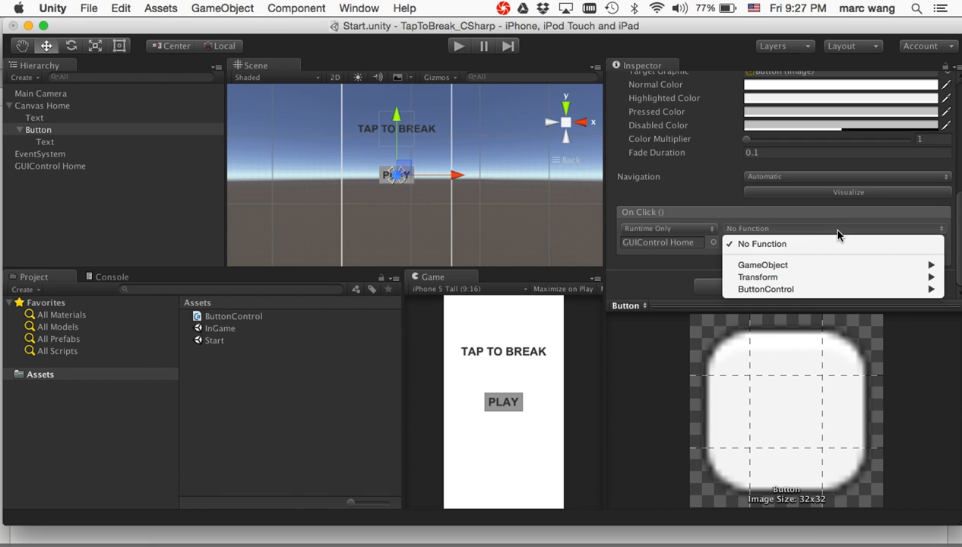
mouse_move(812, 295)
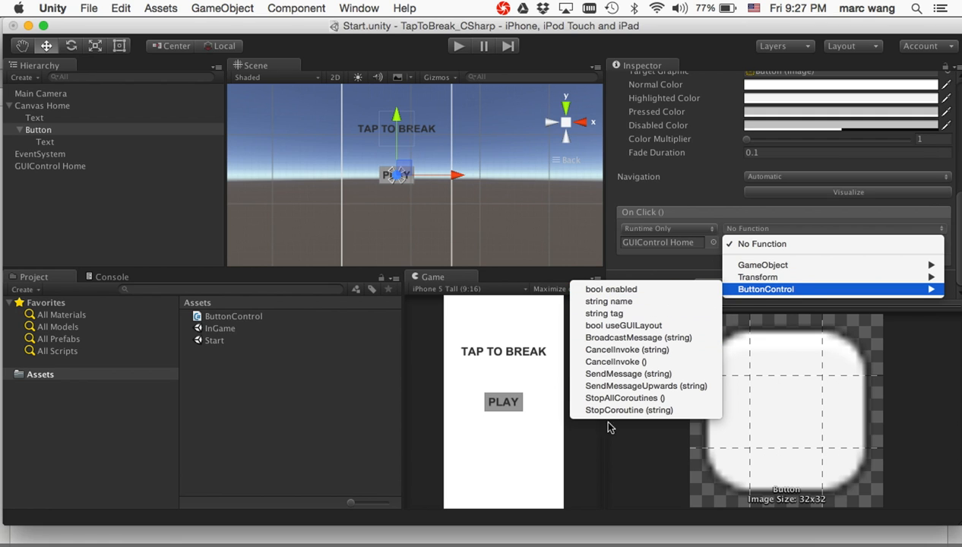
Switch to MonoDevelop and add an empty public void PlayButtonClick() method inside the ButtonControl class.
key("super+Tab")
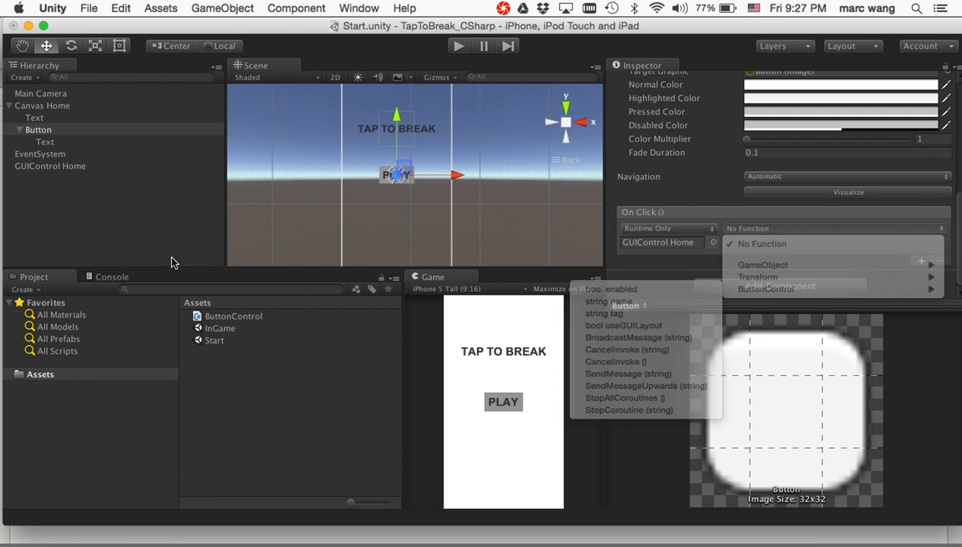
left_click(217, 302)
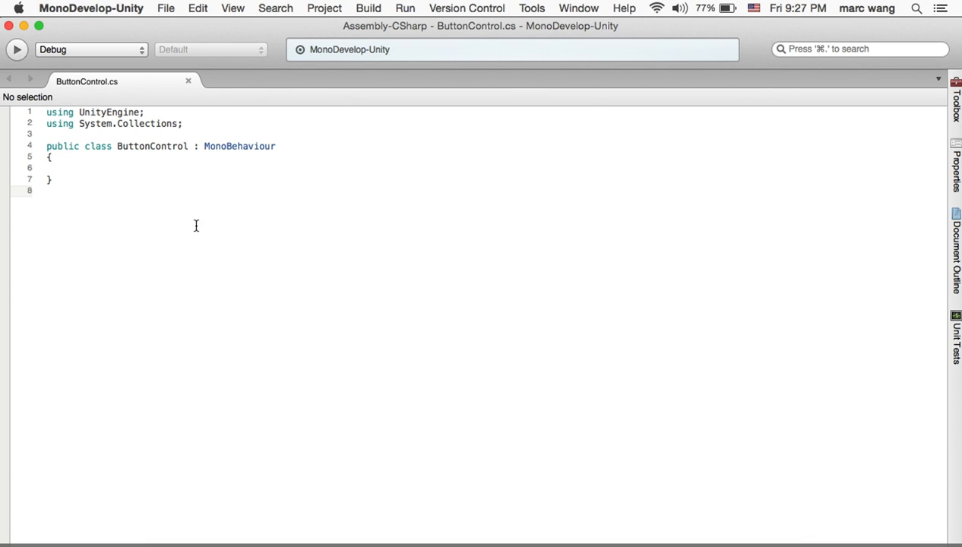
key("Tab")
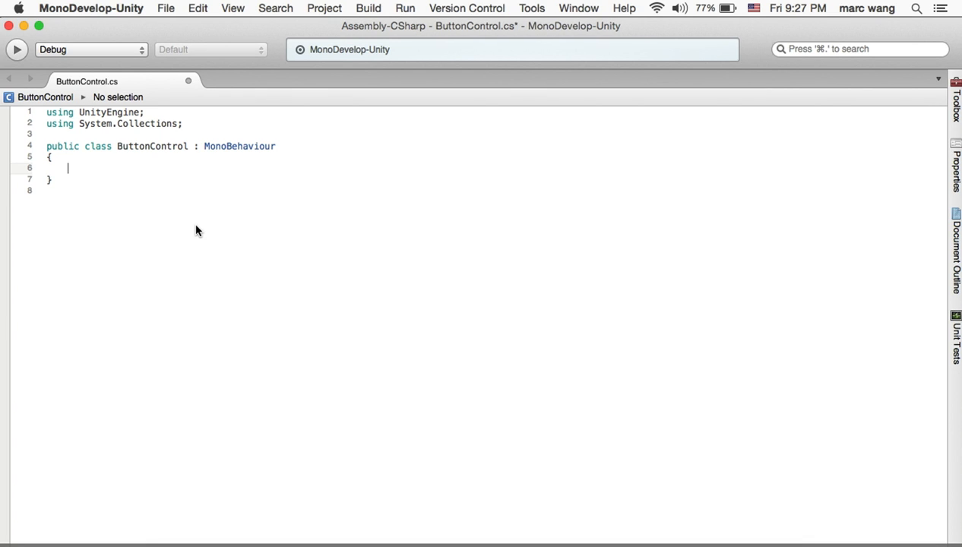
type("public ")
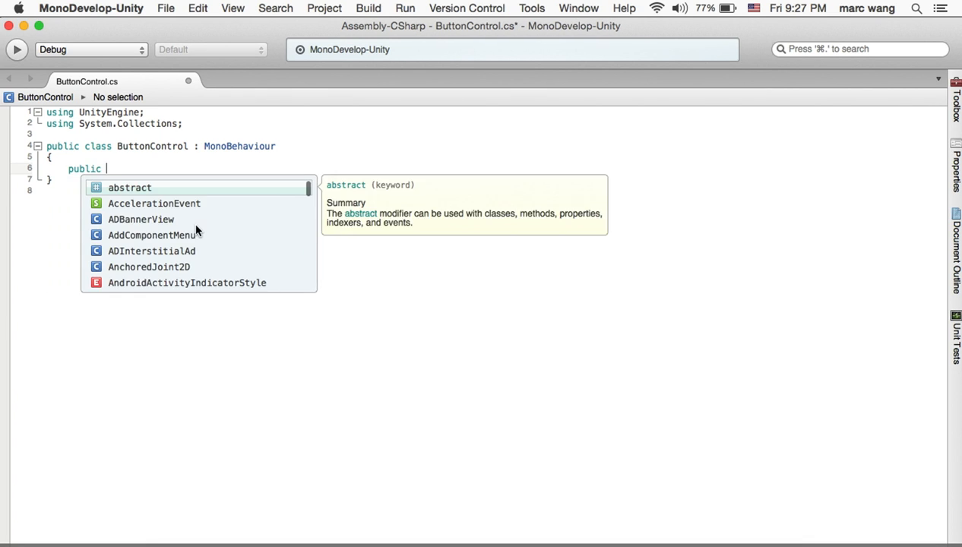
type("void ")
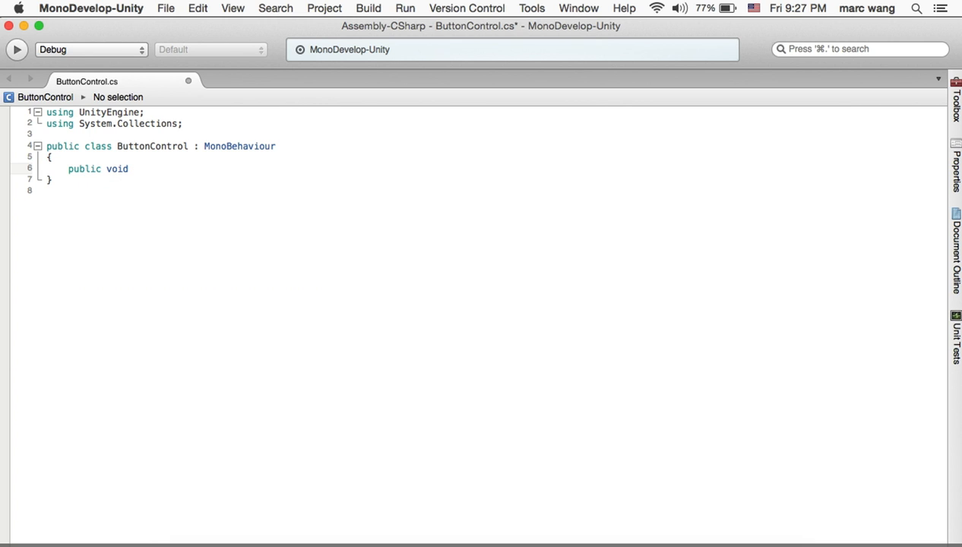
type("PlayButtonClick ")
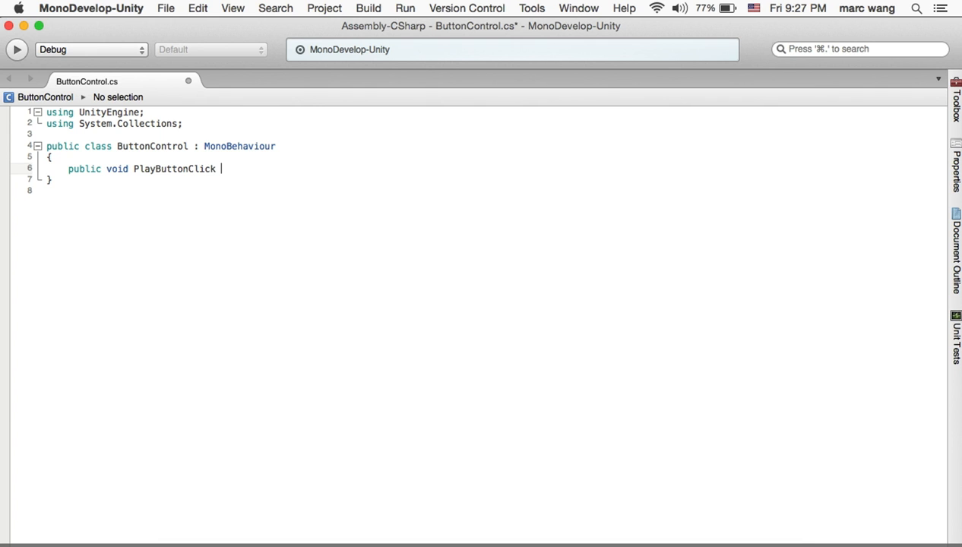
type("()")
key("Return")
type("{")
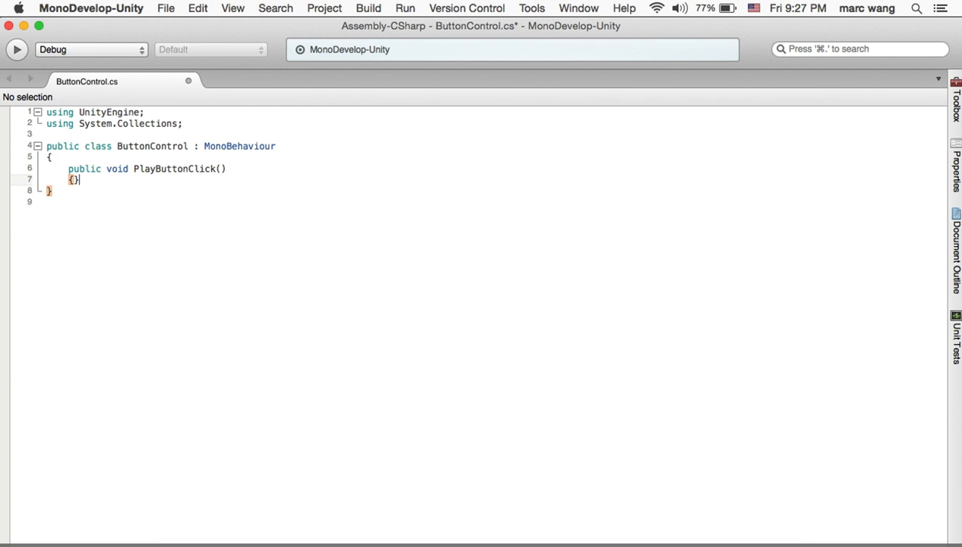
Add Debug.Log("Loading!"); to the body of PlayButtonClick and save the script.
key("Return")
type("debug")
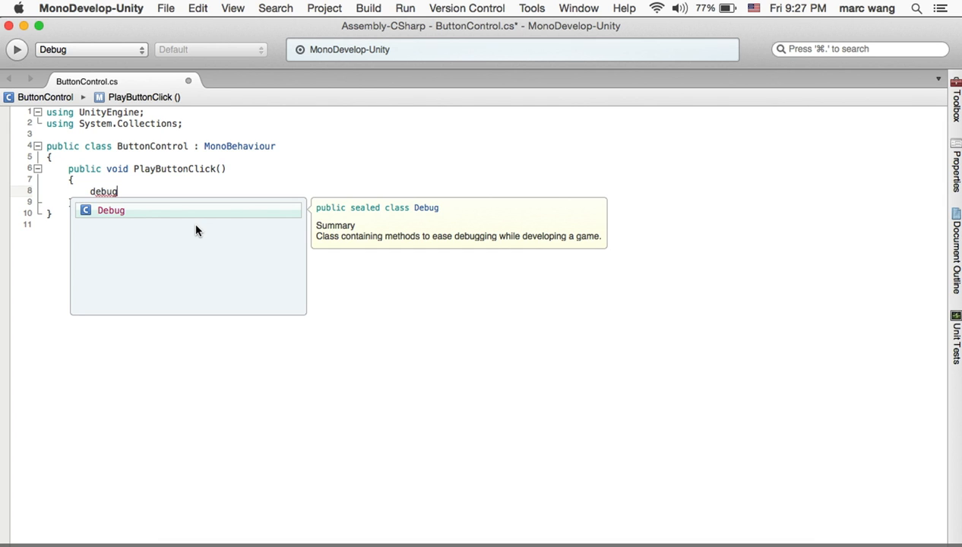
type(".log")
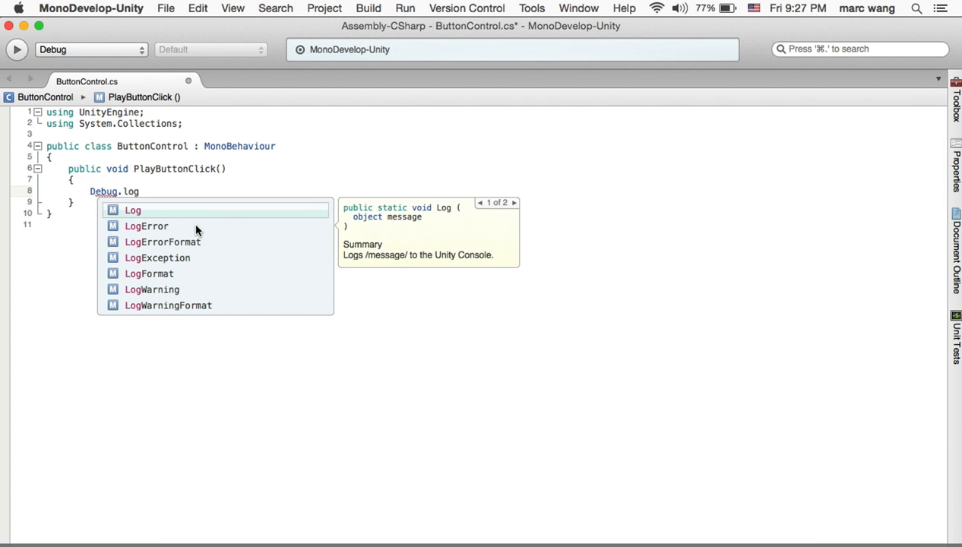
type(" (")
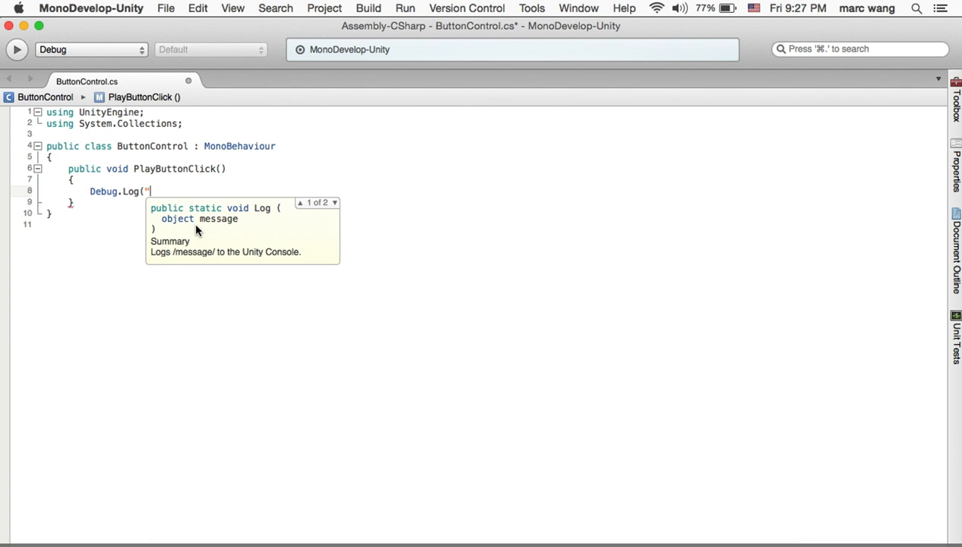
type("\"Loading!")
type(");")
key("super+s")
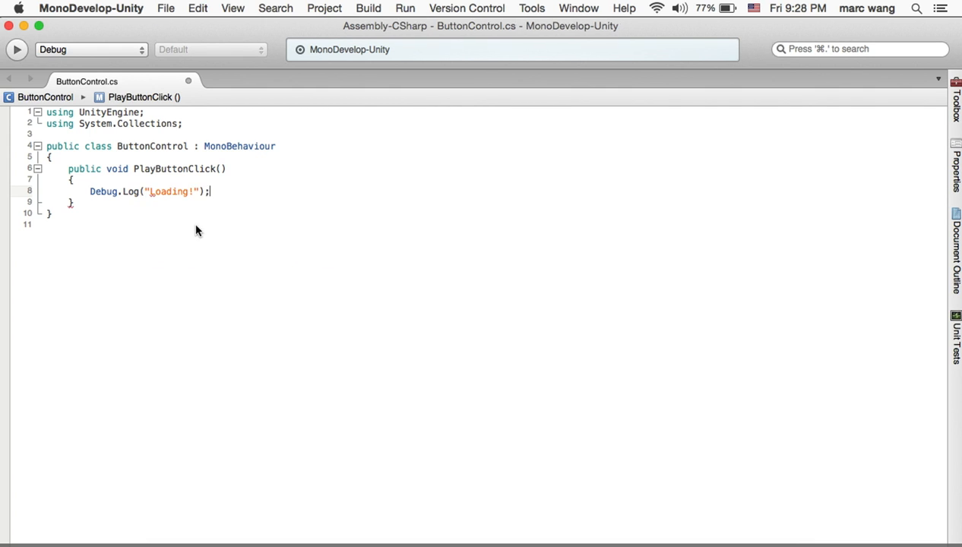
Switch to Unity and set the PLAY Button's On Click function to ButtonControl's PlayButtonClick.
key("super+Tab")
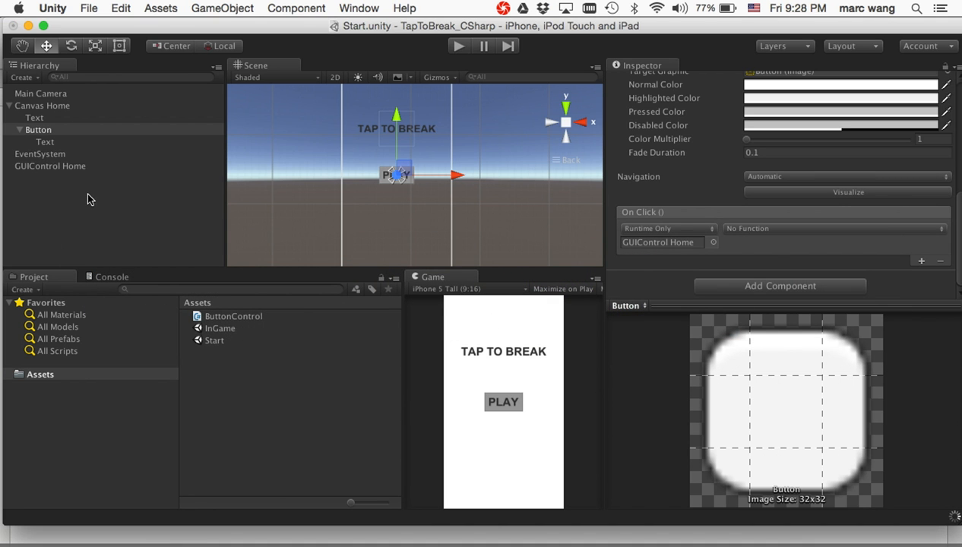
left_click(802, 232)
mouse_move(773, 288)
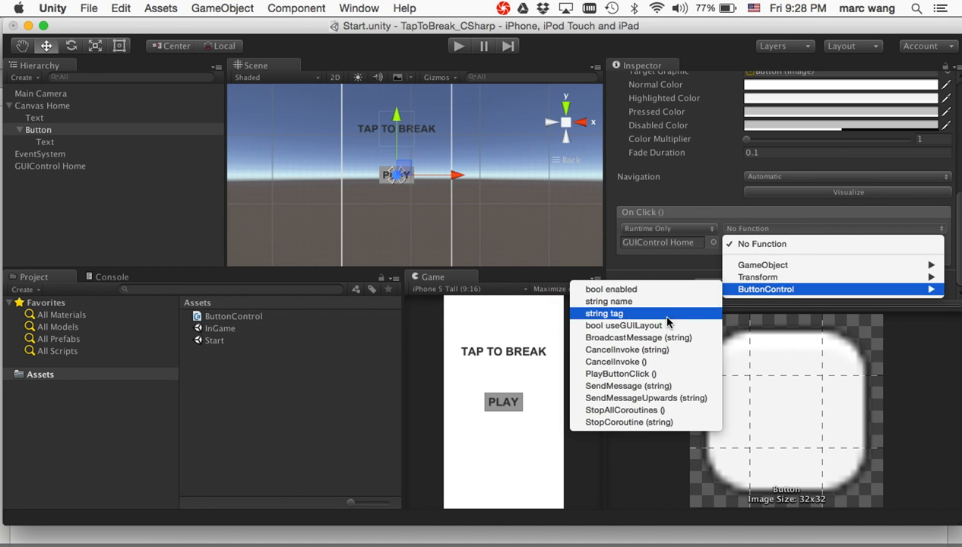
left_click(646, 374)
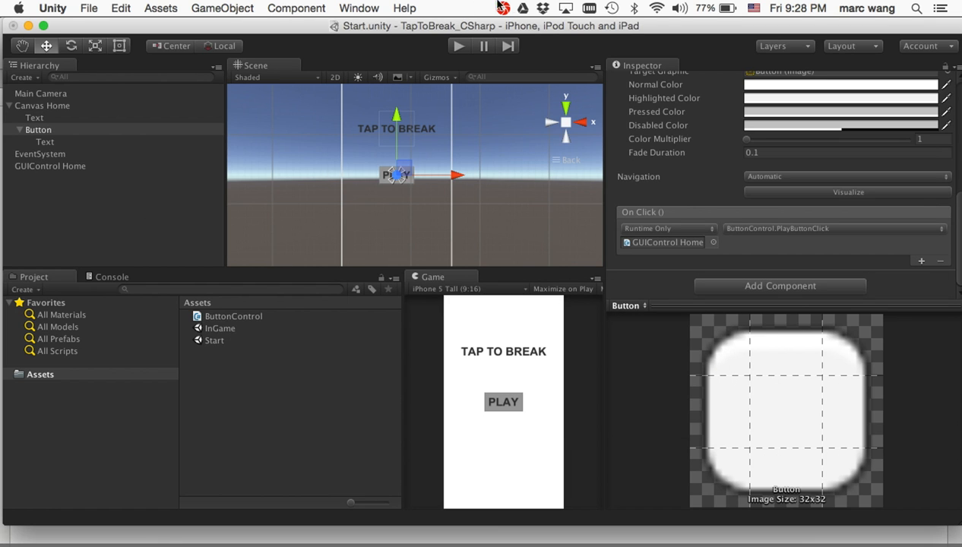
Run the Start scene with the Console showing, test the PLAY button's click log, and stop the game.
left_click(459, 47)
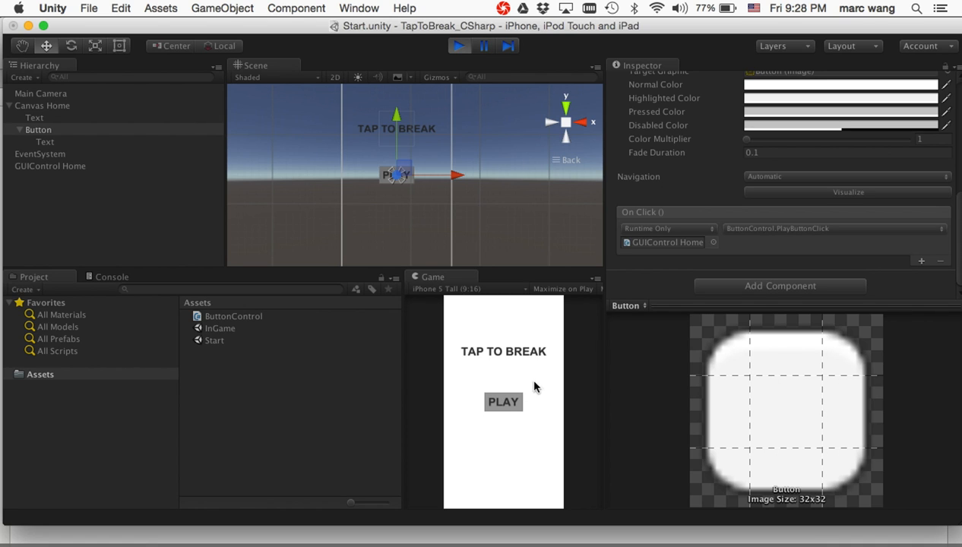
left_click(103, 278)
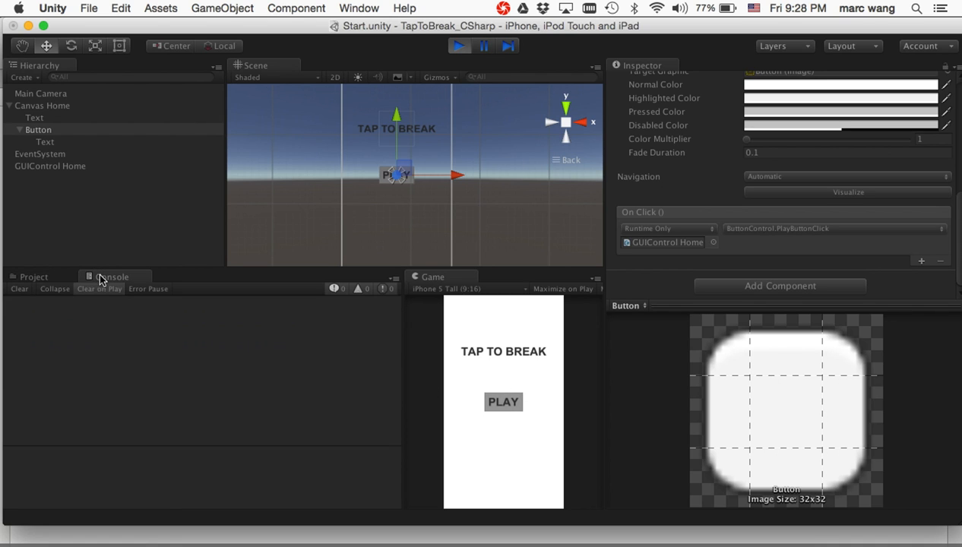
left_click(499, 407)
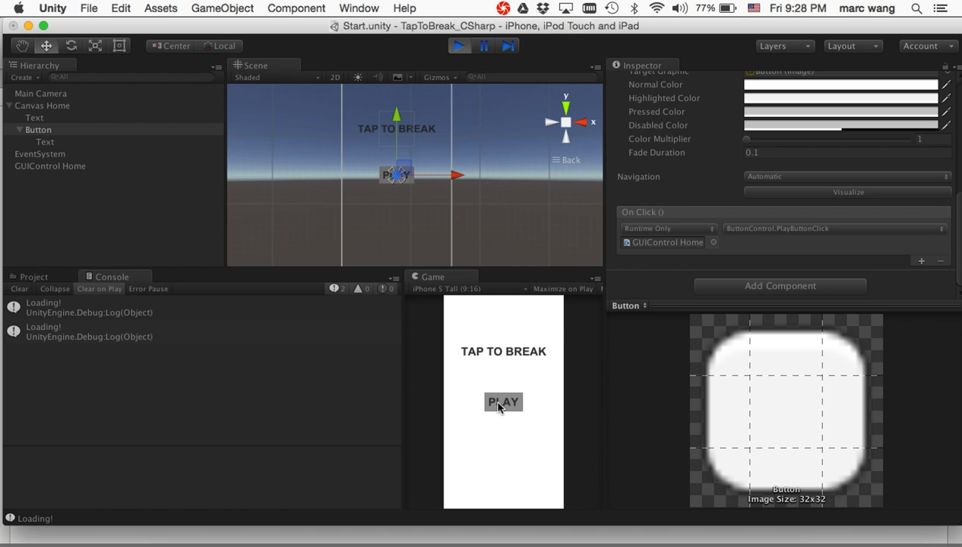
left_click(499, 407)
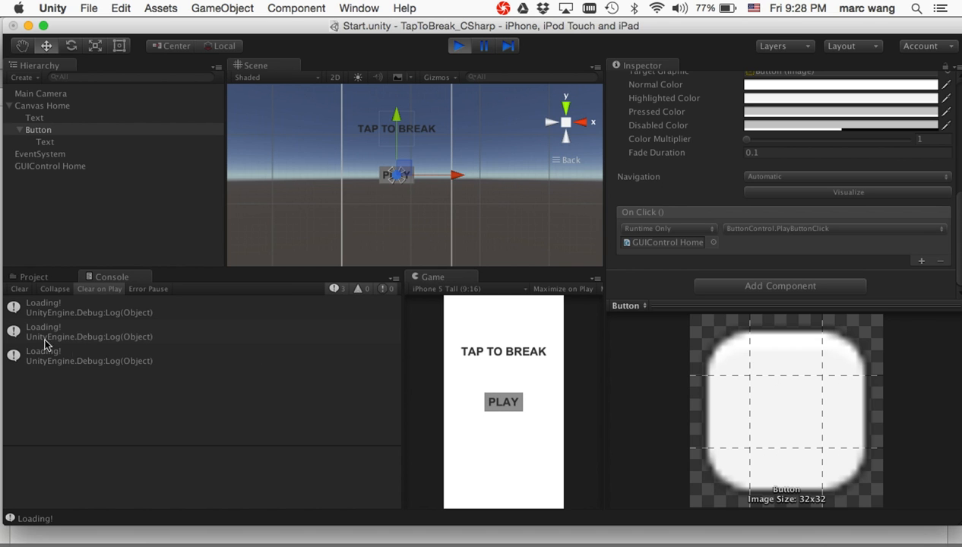
left_click(455, 46)
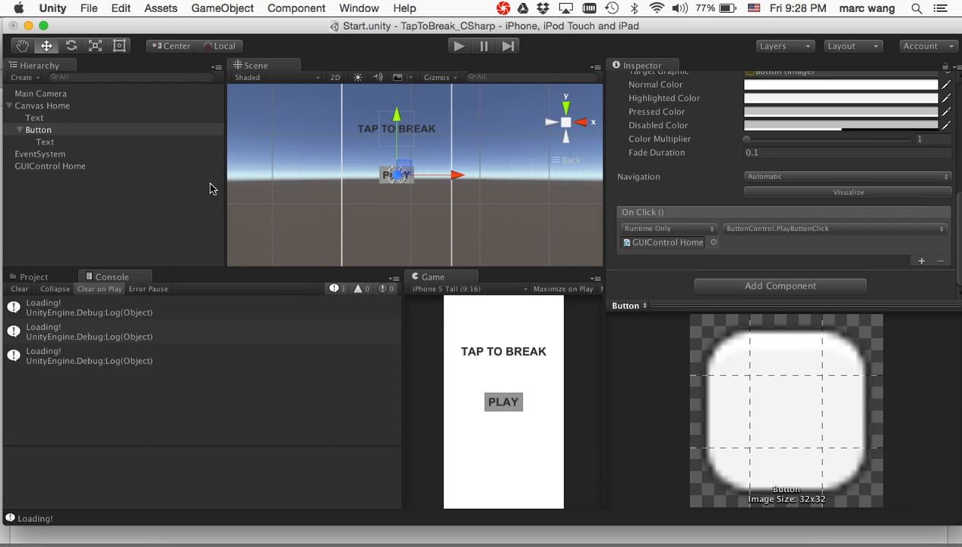
Switch to MonoDevelop and comment out the Debug.Log("Loading!"); line in PlayButtonClick.
key("super+Tab")
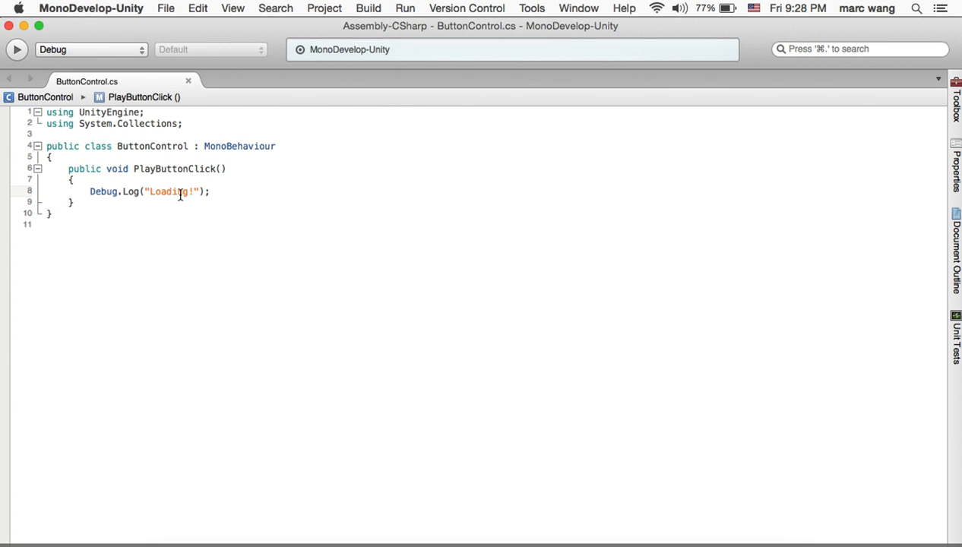
key("super+Left")
type("//")
key("super+Right")
Add an Application.LoadLevel call for "InGame" below the commented line, save the script and switch to Unity.
key("Return")
type("Appl")
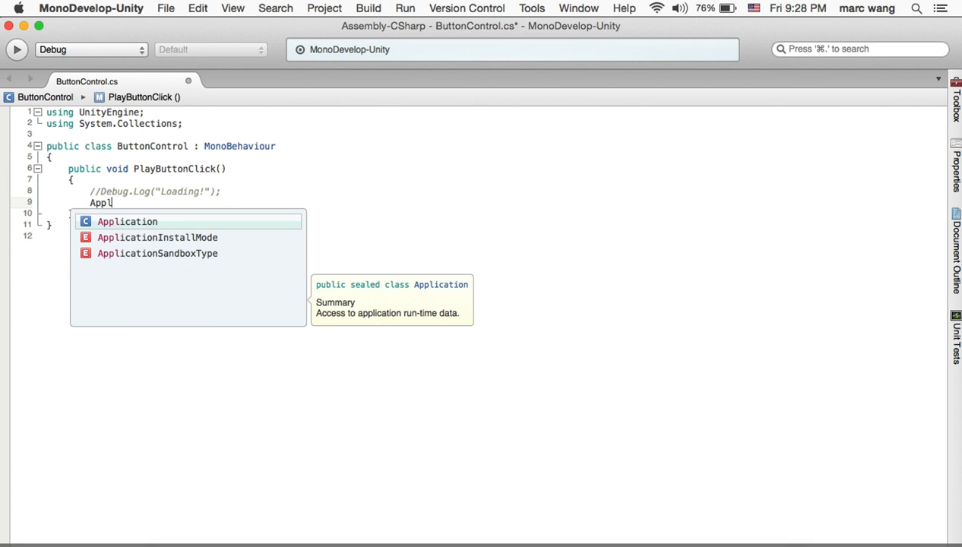
key("Return")
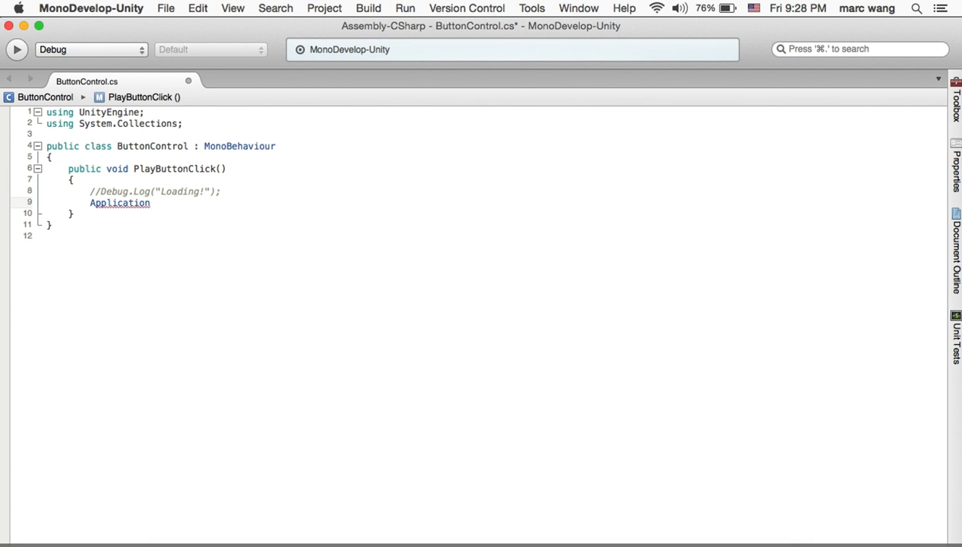
type(".Lo")
key("Return")
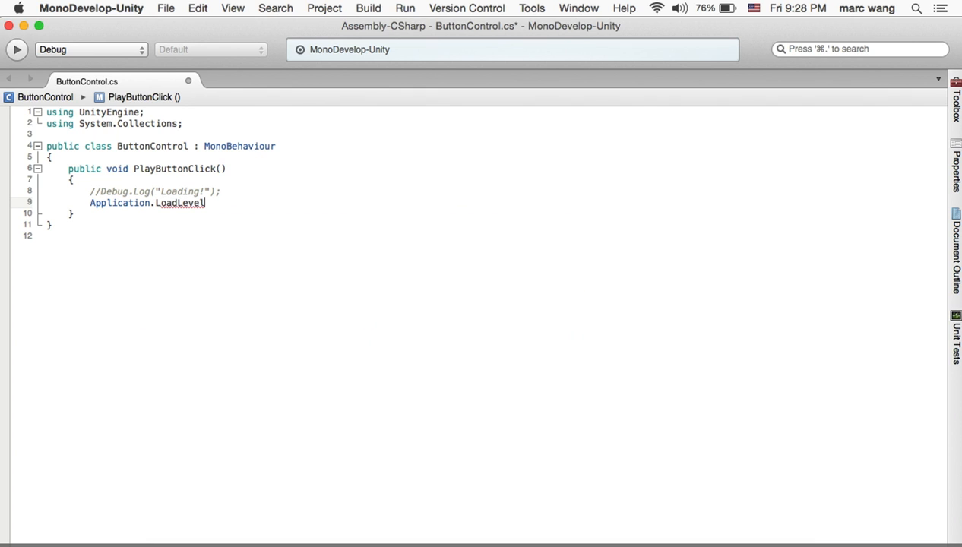
type("(\"Ing")
key("BackSpace")
type("Game\")")
key("super+s")
key("super+Tab")
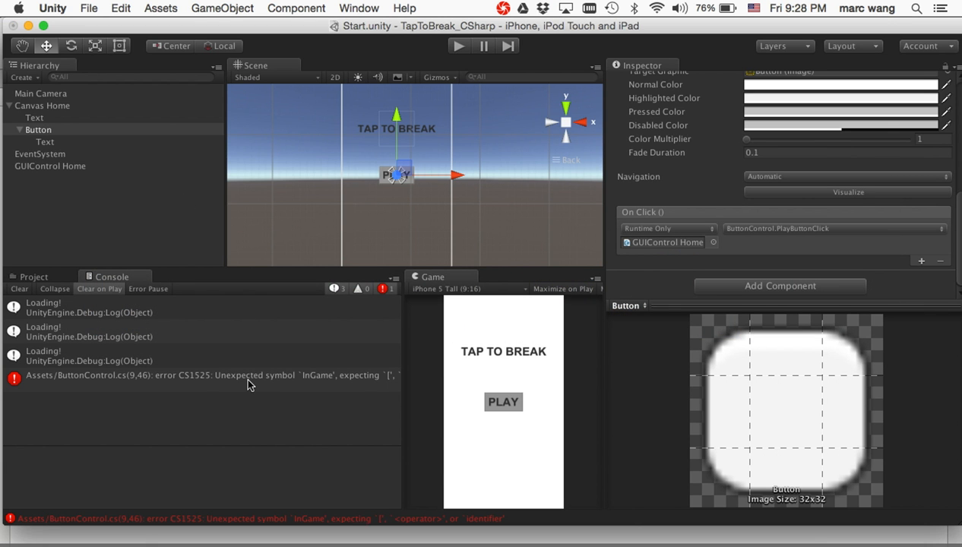
Switch back to MonoDevelop, correct the call to Application.LoadLevel("InGame"); and save the script.
key("super+Tab")
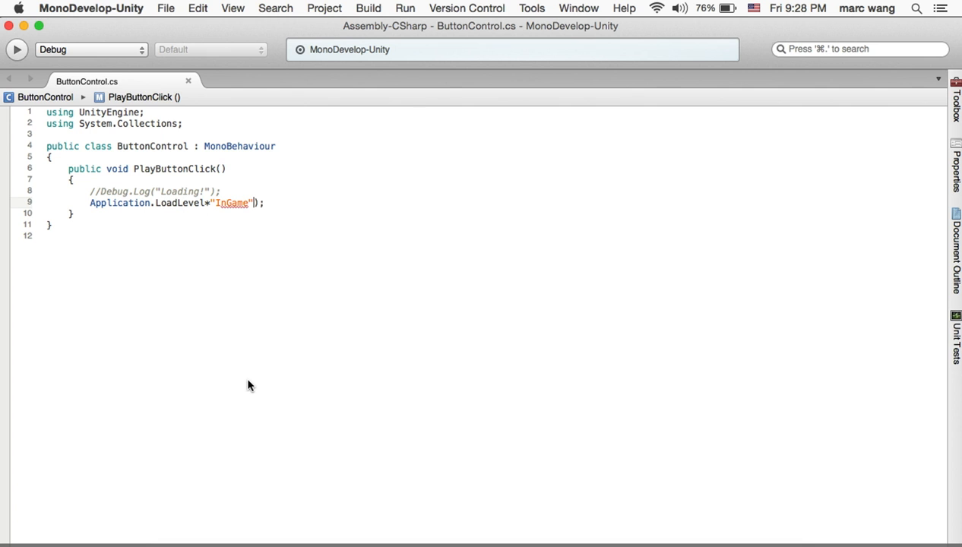
type("(")
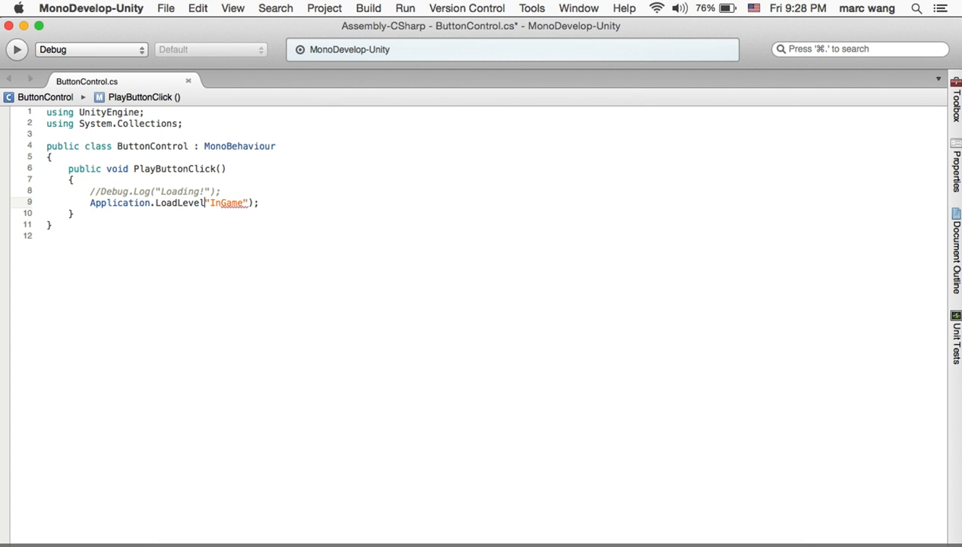
key("super+s")
Switch to Unity and add the current Start scene to Scenes In Build in the Build Settings.
key("super+Tab")
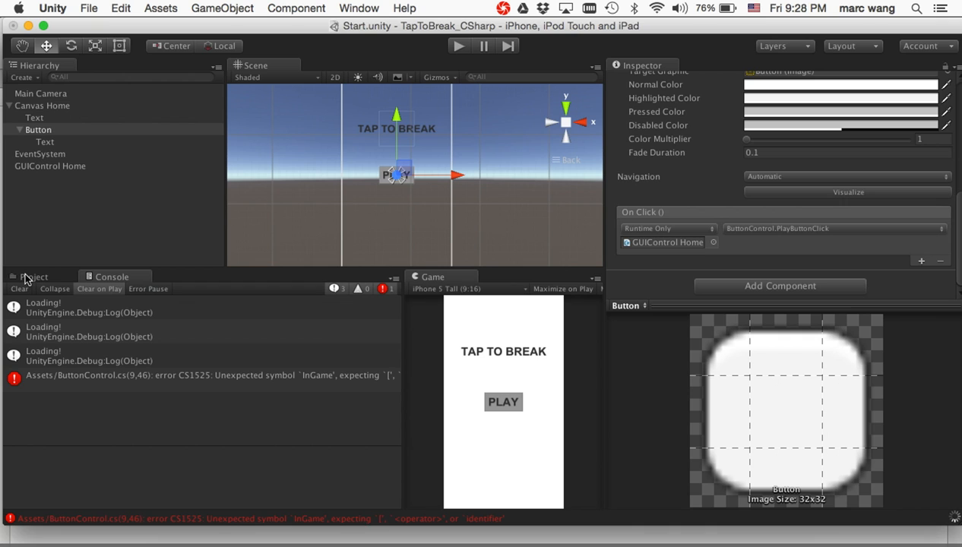
left_click(40, 278)
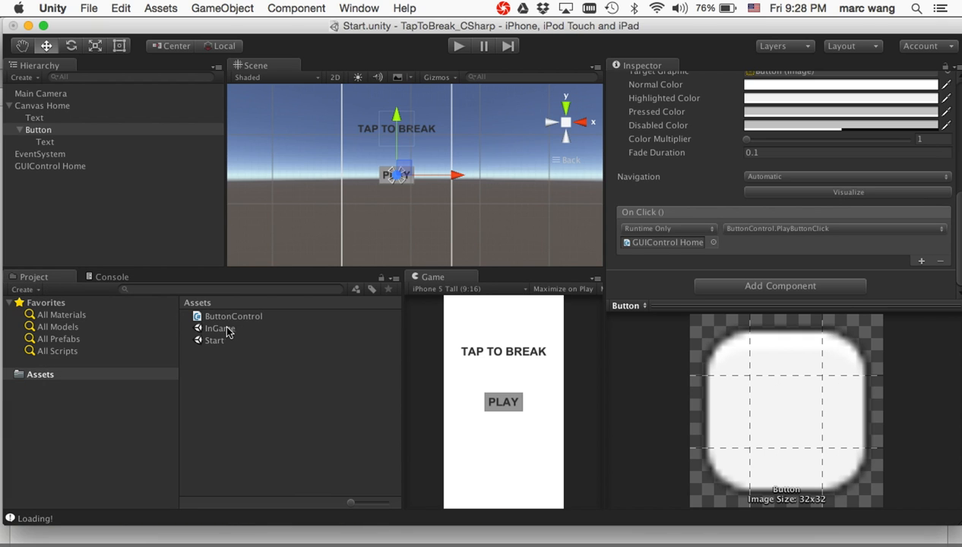
left_click(87, 9)
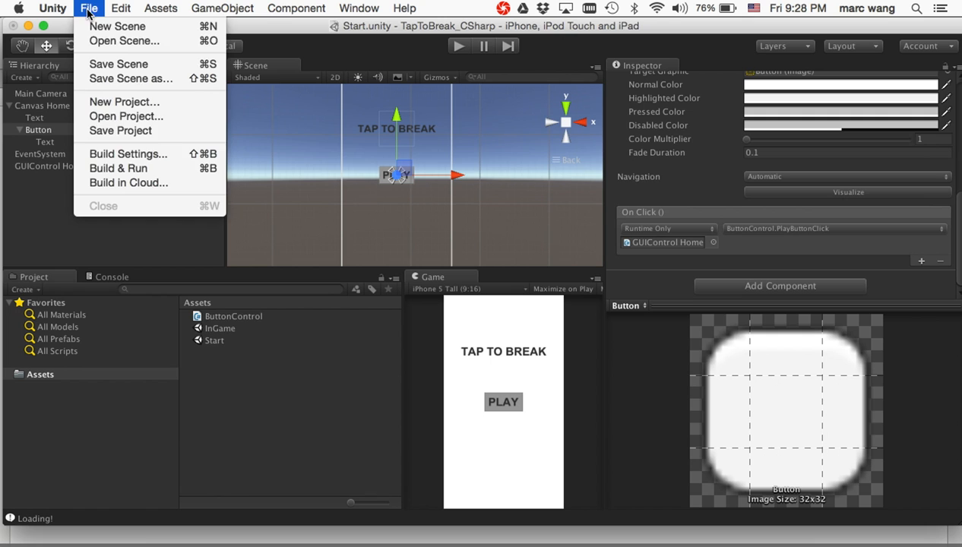
left_click(150, 155)
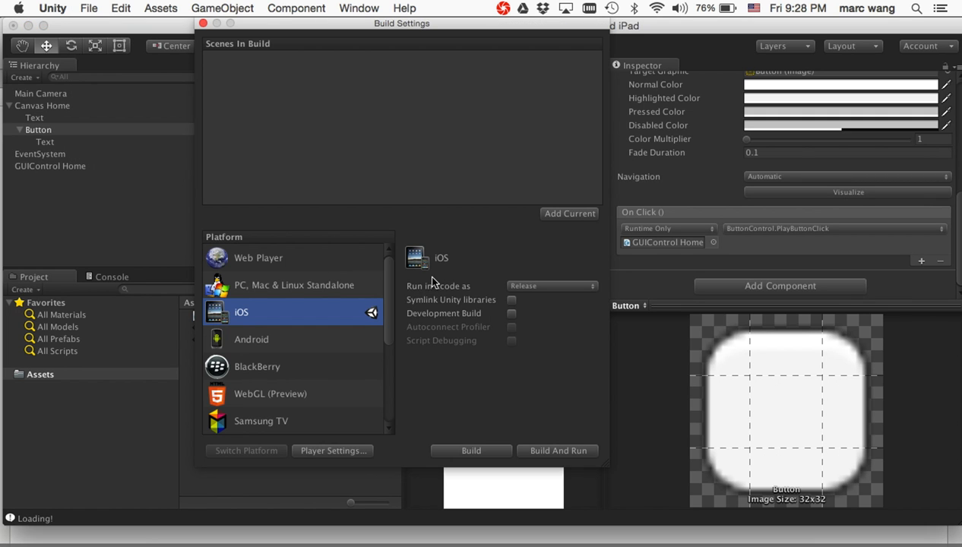
left_click(569, 215)
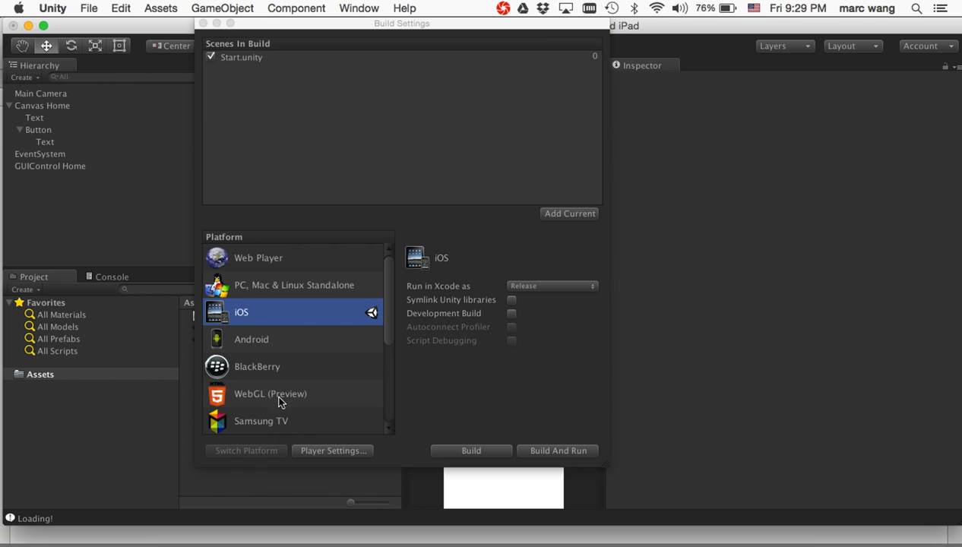
Open the InGame scene, saving the changes to Start, and add it to Scenes In Build before closing Build Settings.
left_click_drag(294, 23, 572, 64)
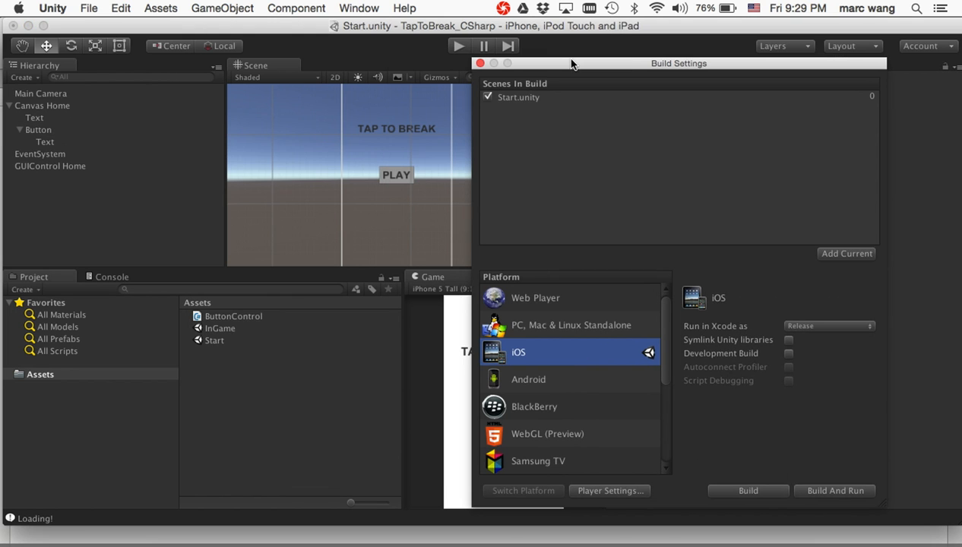
double_click(220, 328)
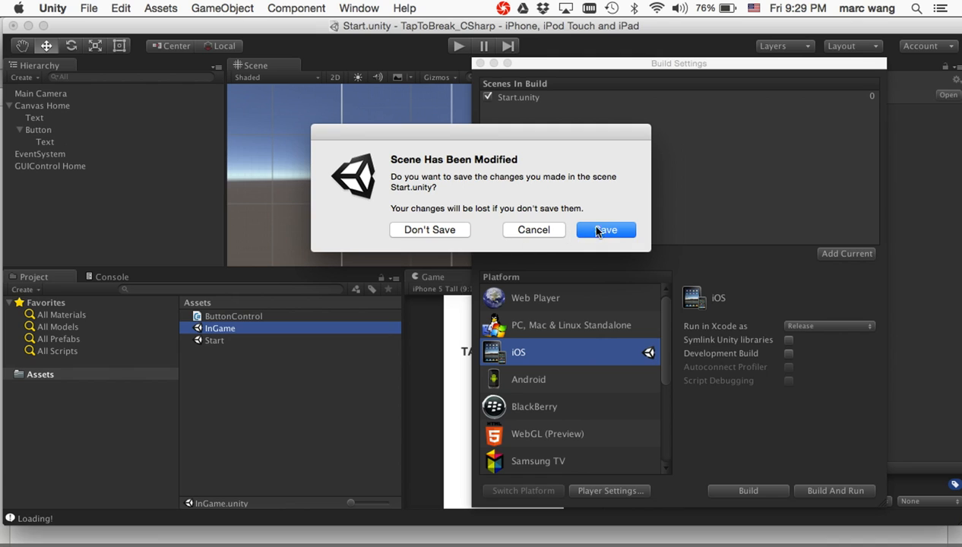
left_click(605, 231)
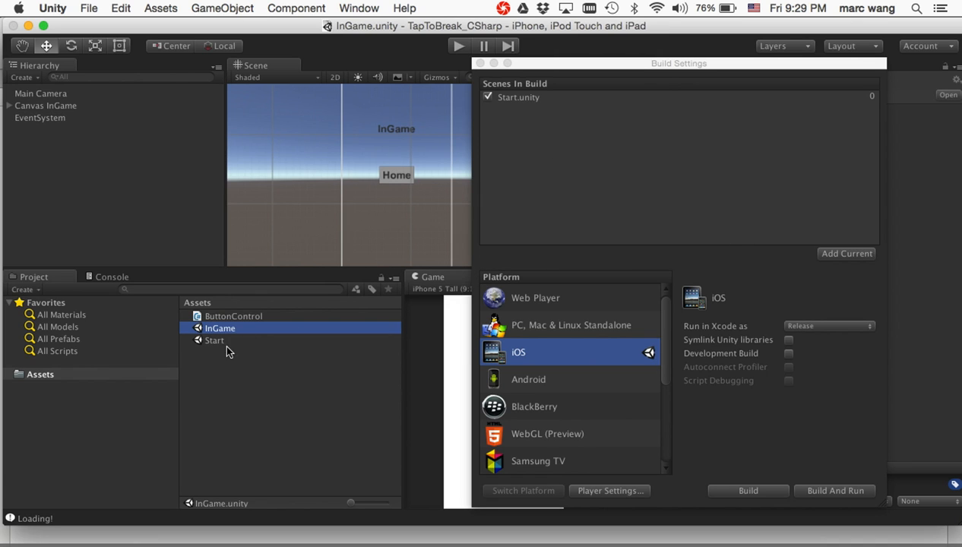
left_click(848, 254)
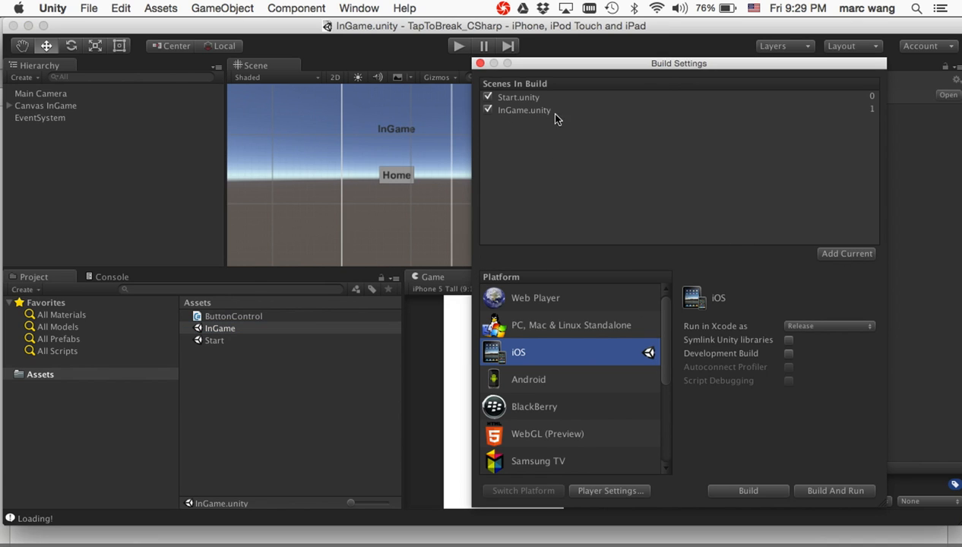
left_click(479, 64)
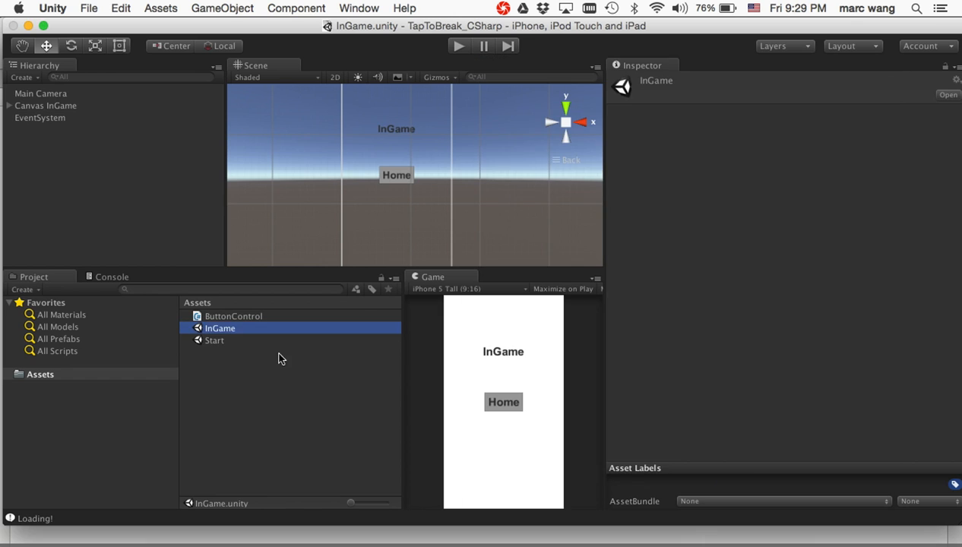
Save the project and open the Start scene.
left_click(208, 459)
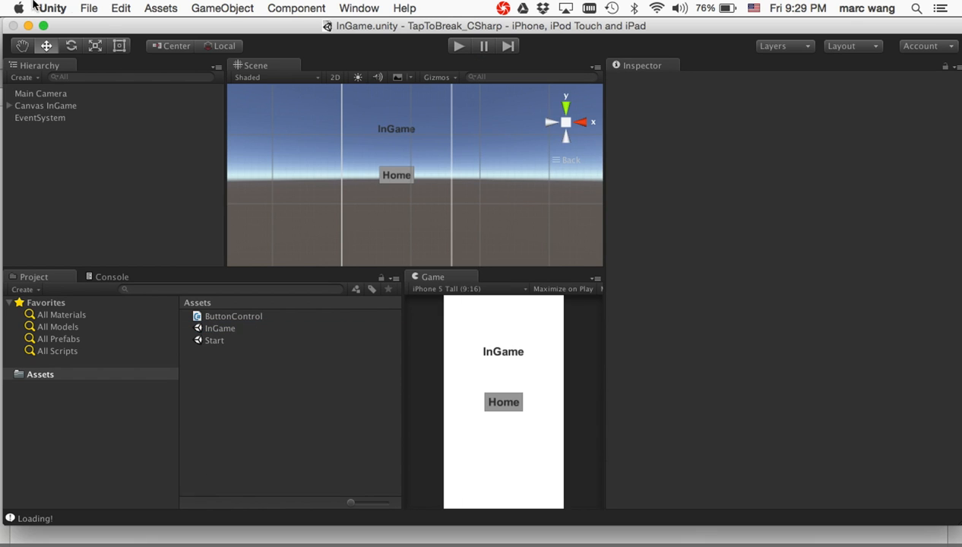
left_click(82, 9)
left_click(114, 132)
double_click(215, 341)
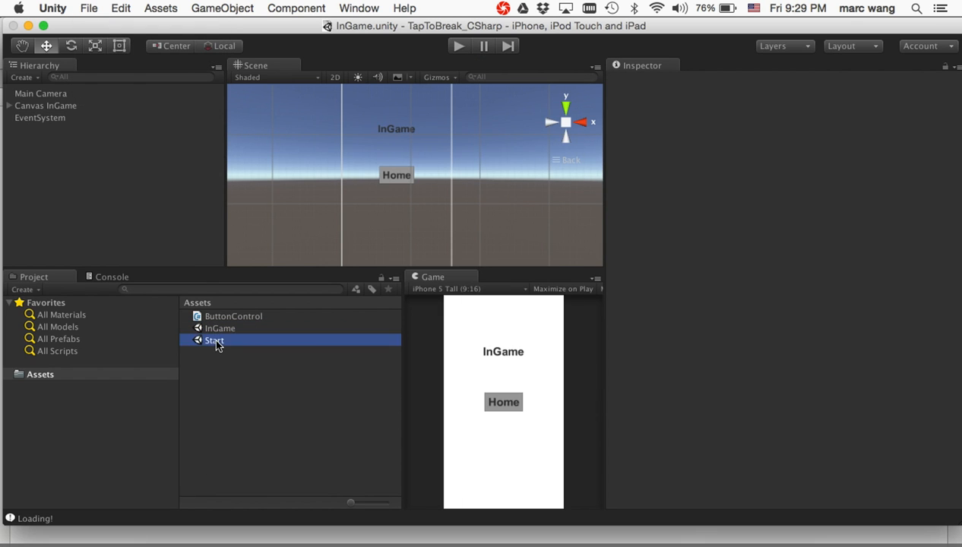
Run the game, test the PLAY button and the InGame scene's Home button, and stop the game.
left_click(457, 46)
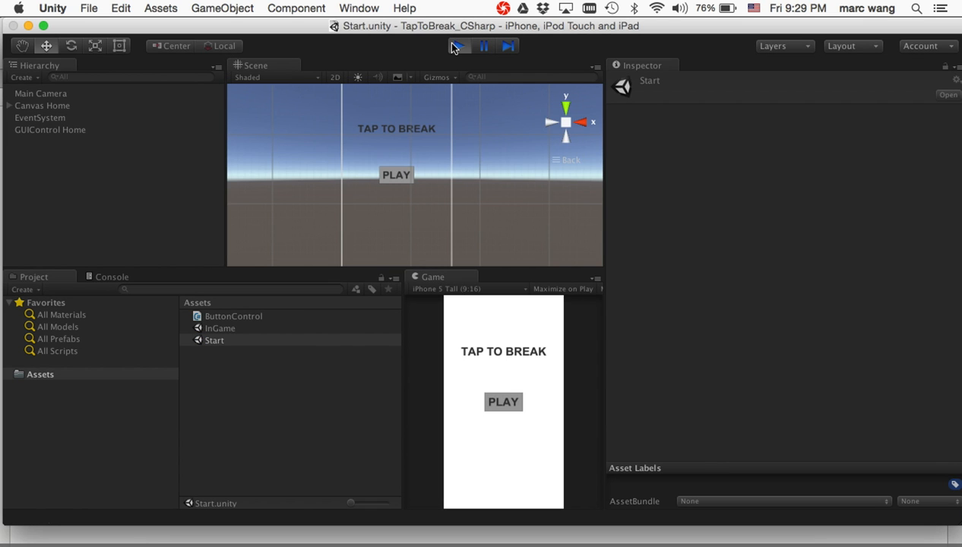
left_click(499, 409)
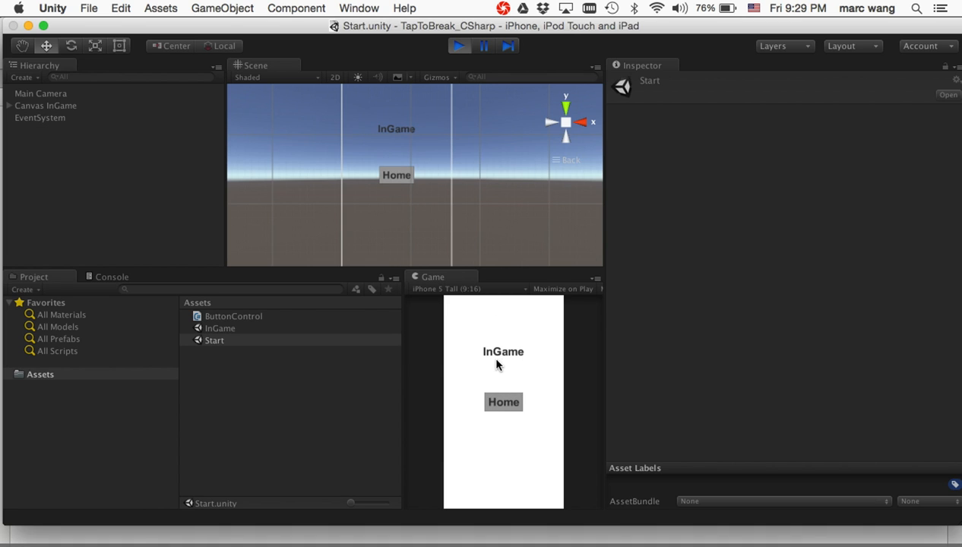
left_click(506, 405)
left_click(458, 46)
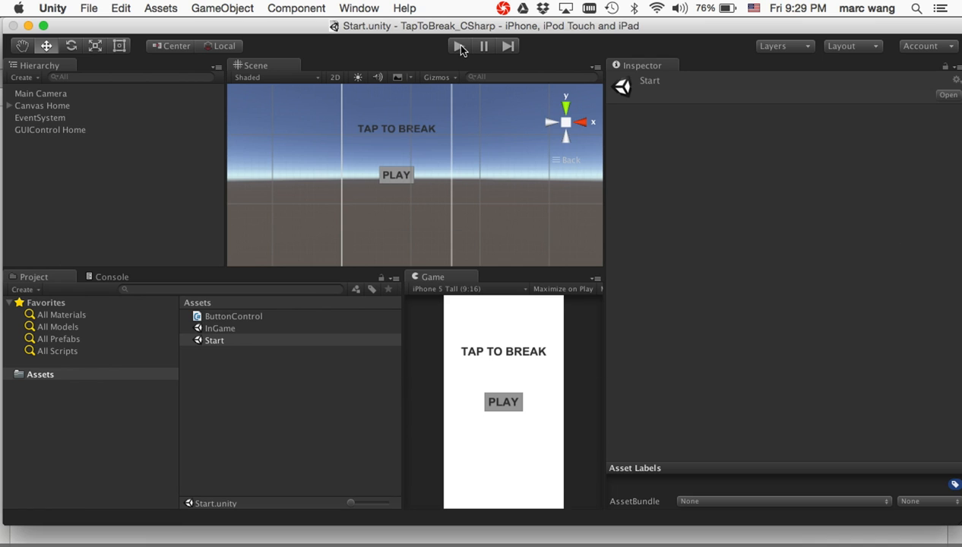
Open the InGame scene from the project assets and clear the asset selection.
key("super+Tab")
key("super+Tab")
left_click(226, 392)
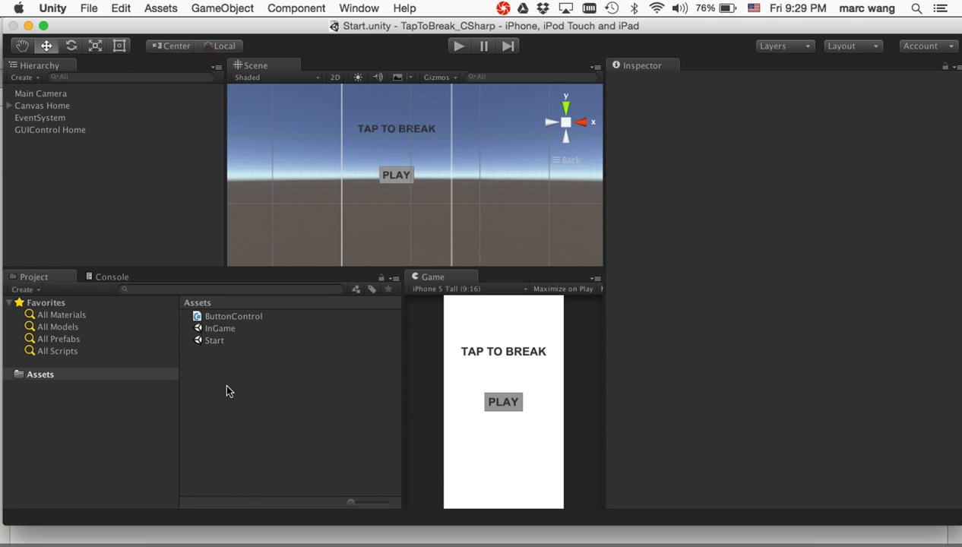
double_click(215, 329)
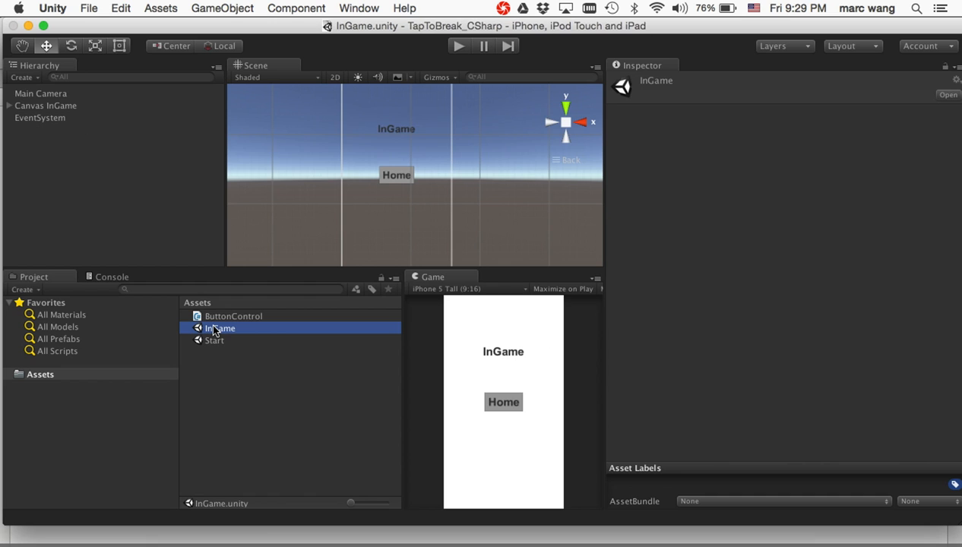
left_click(262, 374)
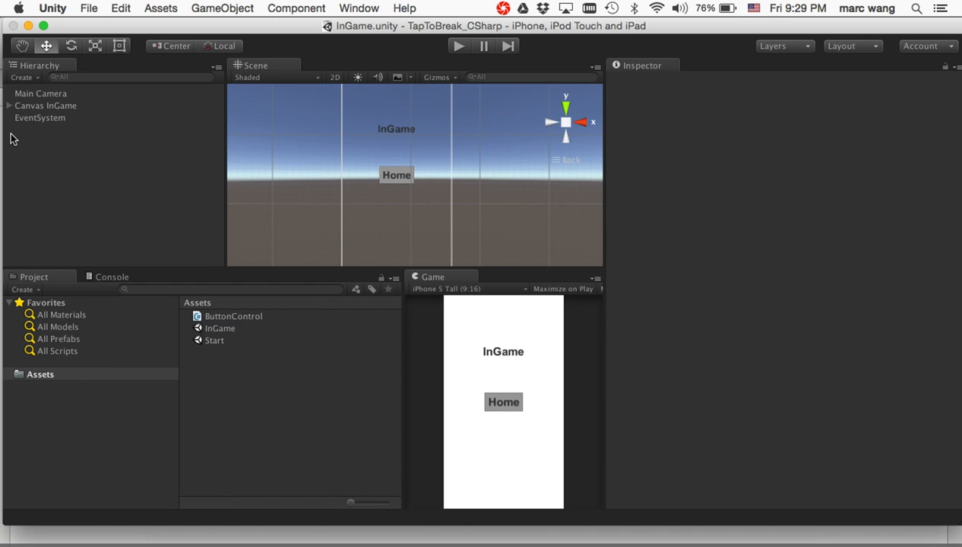
Create an empty game object in the InGame scene and name it "GUIControl InGame".
left_click(28, 78)
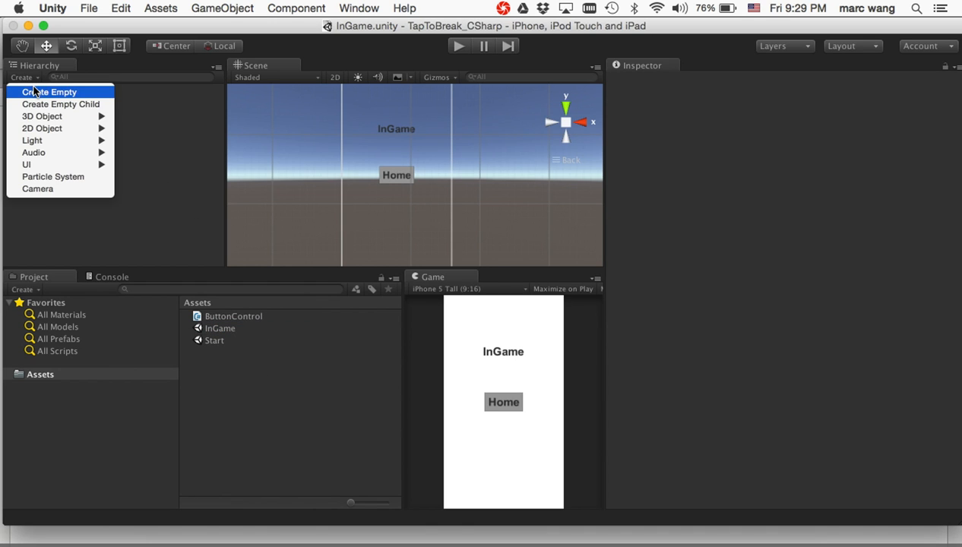
left_click(33, 88)
key("Return")
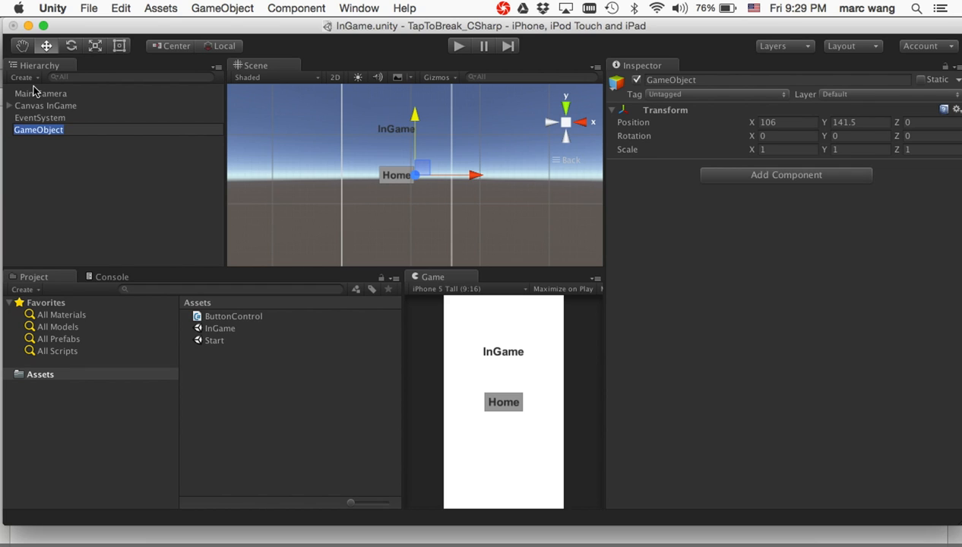
type("GUIControl Ingame")
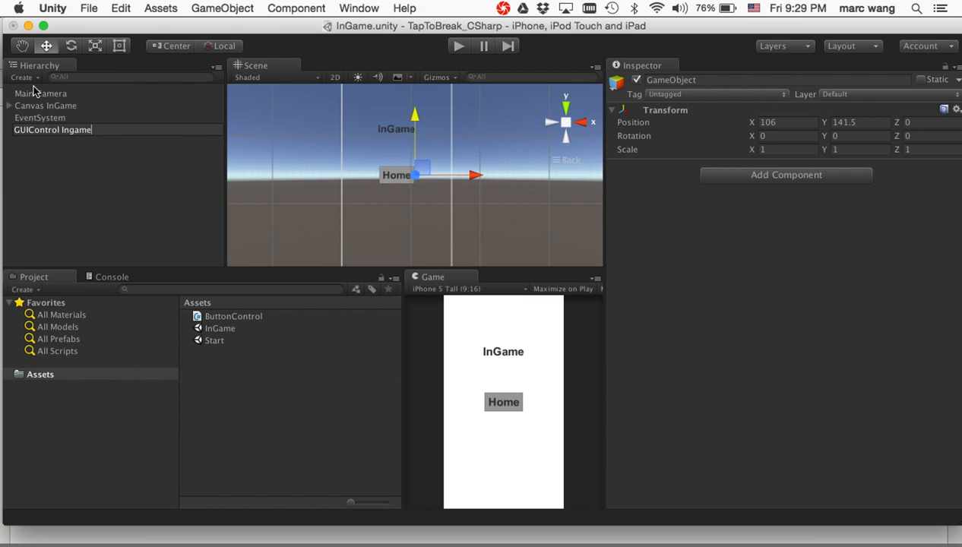
key("Left")
key("Left")
key("Left")
key("BackSpace")
type("G")
key("Return")
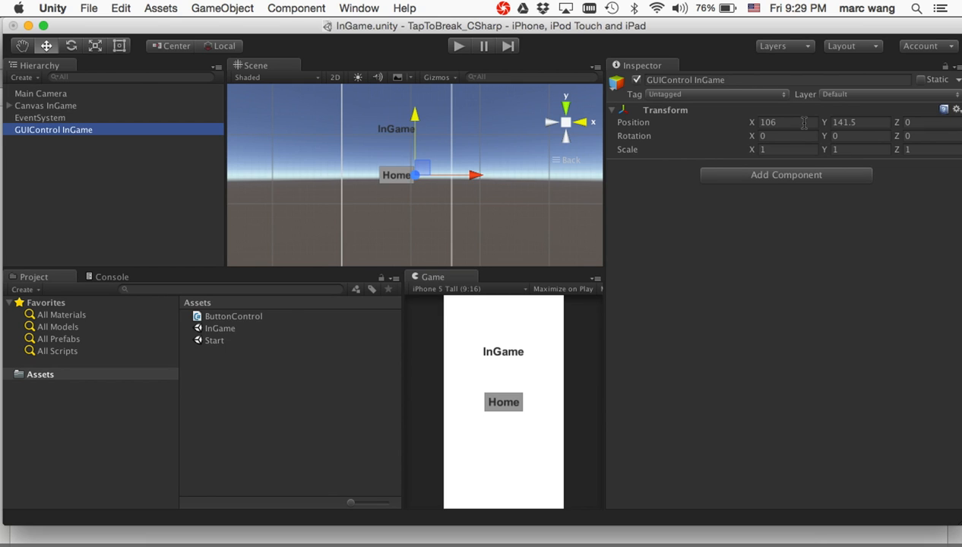
Set the X and Y position of GUIControl InGame to 0 and attach the ButtonControl script to it.
left_click(804, 122)
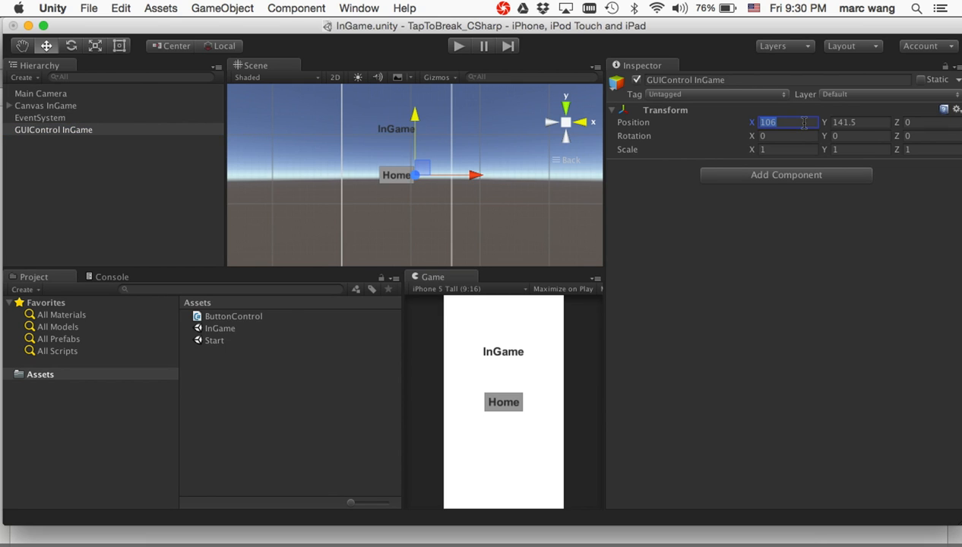
type("0")
key("Tab")
type("0")
key("Tab")
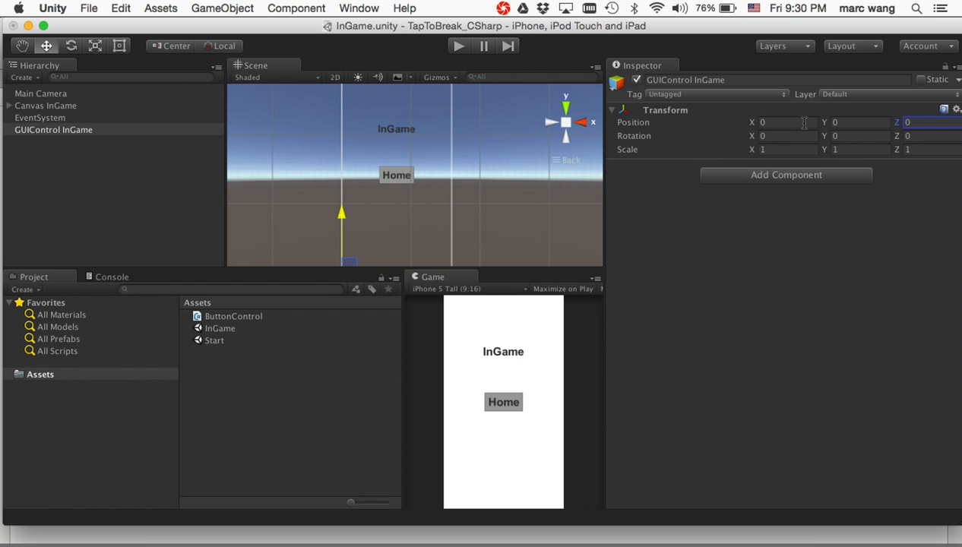
left_click(248, 317)
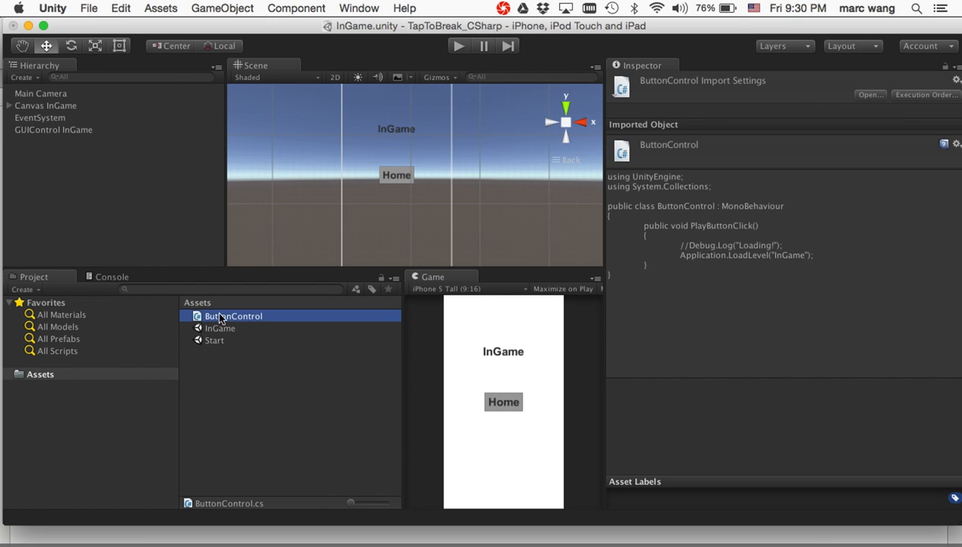
left_click_drag(220, 318, 62, 132)
Switch to MonoDevelop, delete the commented-out Debug.Log line from PlayButtonClick, and save the ButtonControl script.
left_click(232, 304)
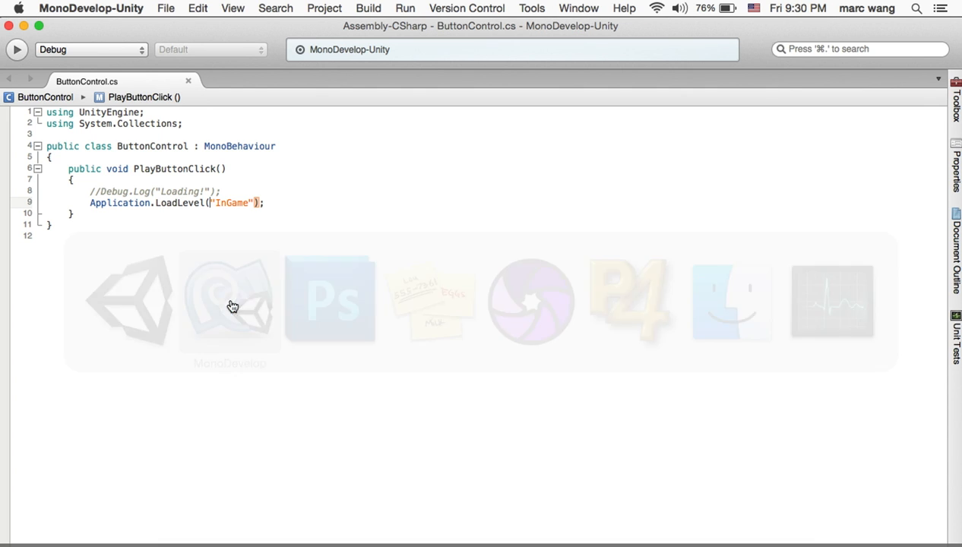
left_click(273, 193)
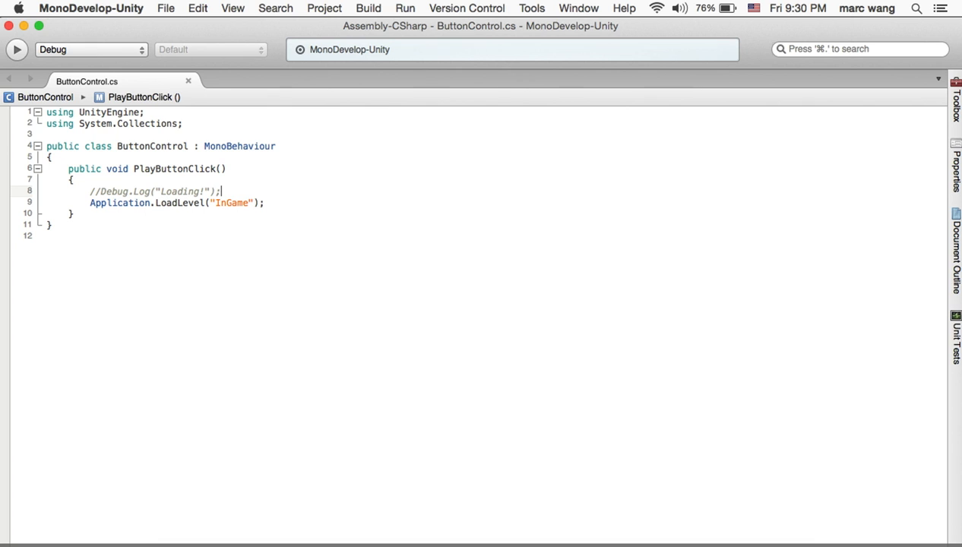
key("BackSpace")
key("BackSpace")
key("BackSpace")
key("BackSpace")
key("BackSpace")
key("BackSpace")
key("BackSpace")
key("BackSpace")
key("BackSpace")
key("BackSpace")
key("BackSpace")
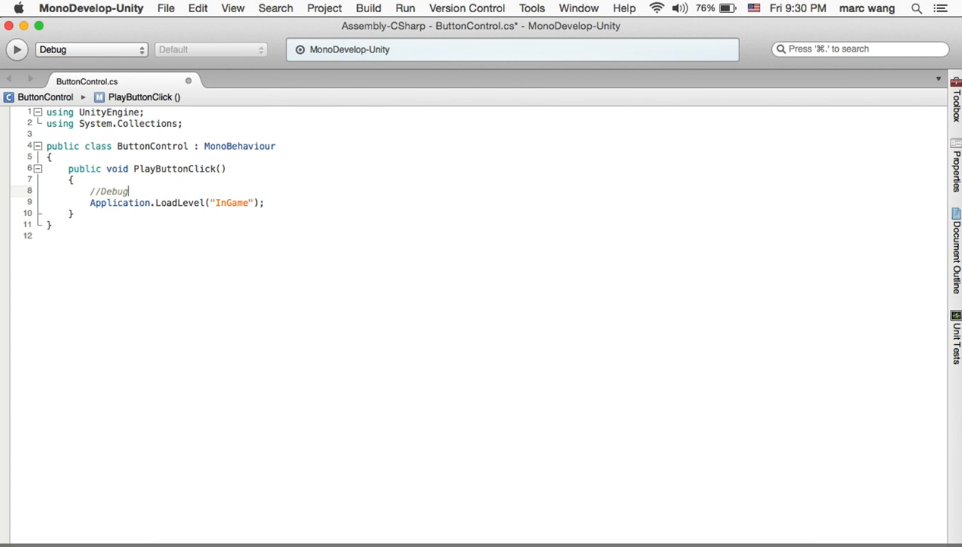
key("BackSpace")
key("BackSpace")
key("BackSpace")
key("BackSpace")
key("BackSpace")
key("BackSpace")
key("BackSpace")
key("BackSpace")
key("BackSpace")
key("BackSpace")
key("super+s")
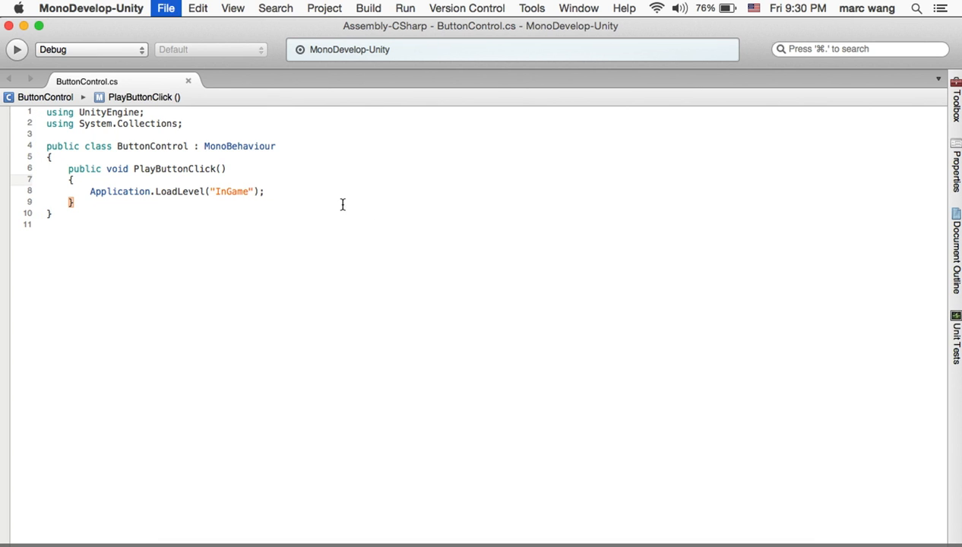
Duplicate the whole PlayButtonClick function below the original inside the ButtonControl class, separated by a blank line.
left_click_drag(95, 200, 64, 169)
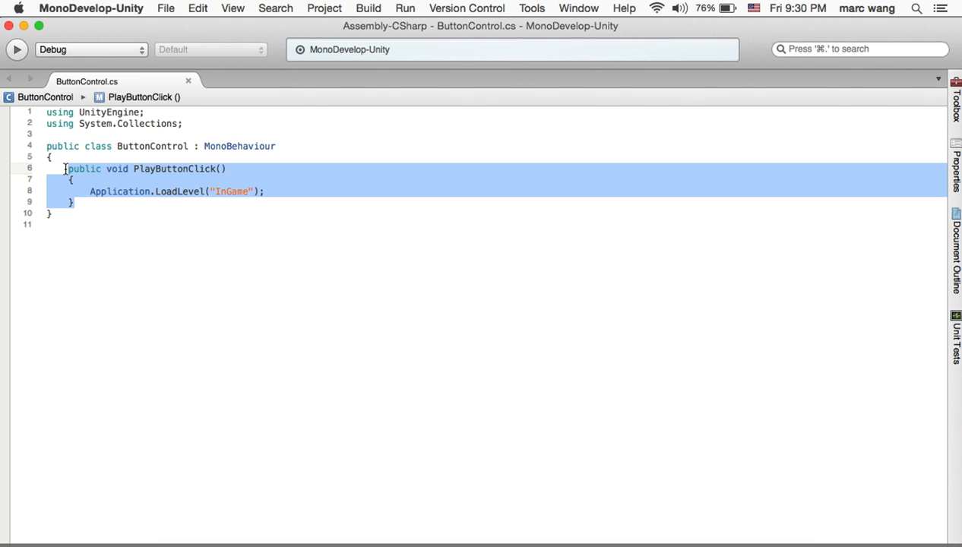
key("super+c")
left_click(92, 203)
key("Return")
key("Return")
key("super+v")
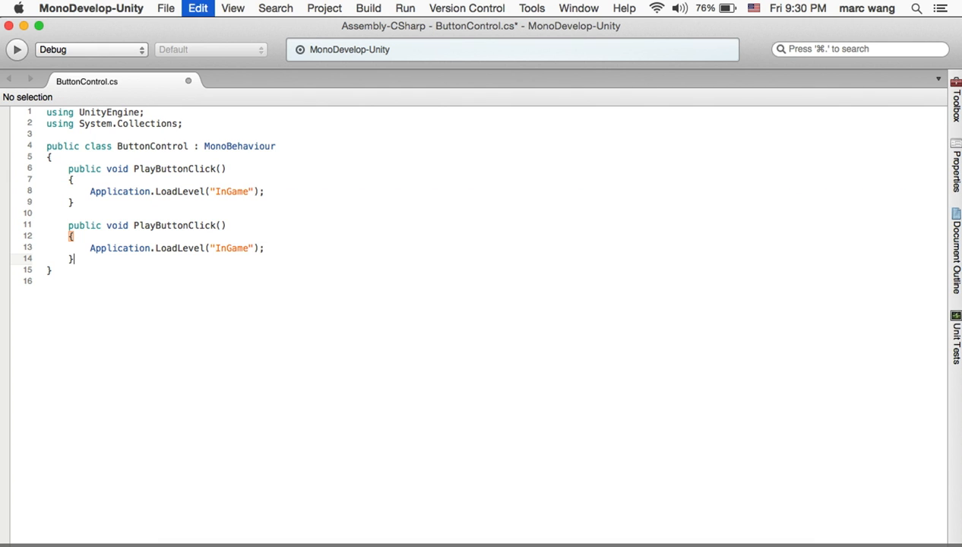
Rename the second PlayButtonClick function to HomeButtonClick and save the script.
left_click(155, 225)
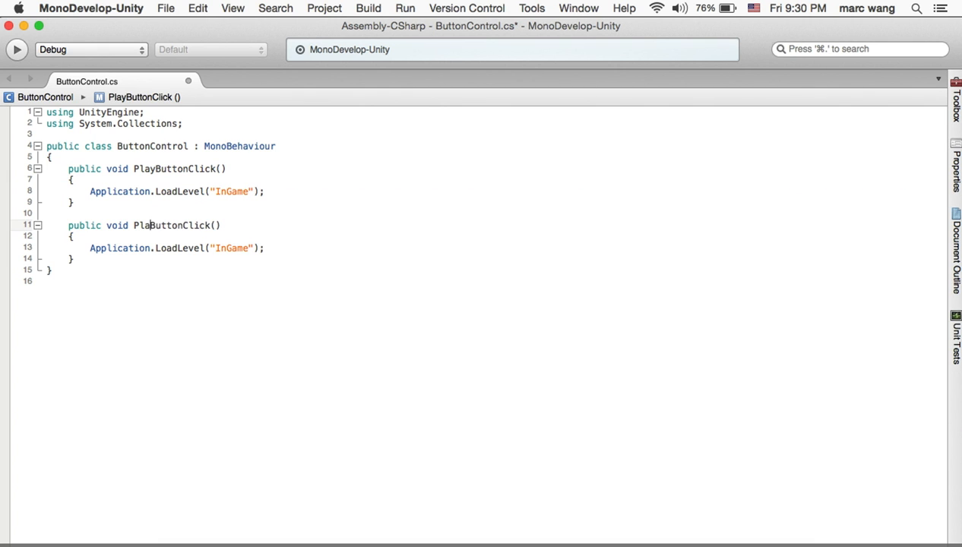
key("BackSpace")
key("BackSpace")
key("BackSpace")
key("BackSpace")
type("Home")
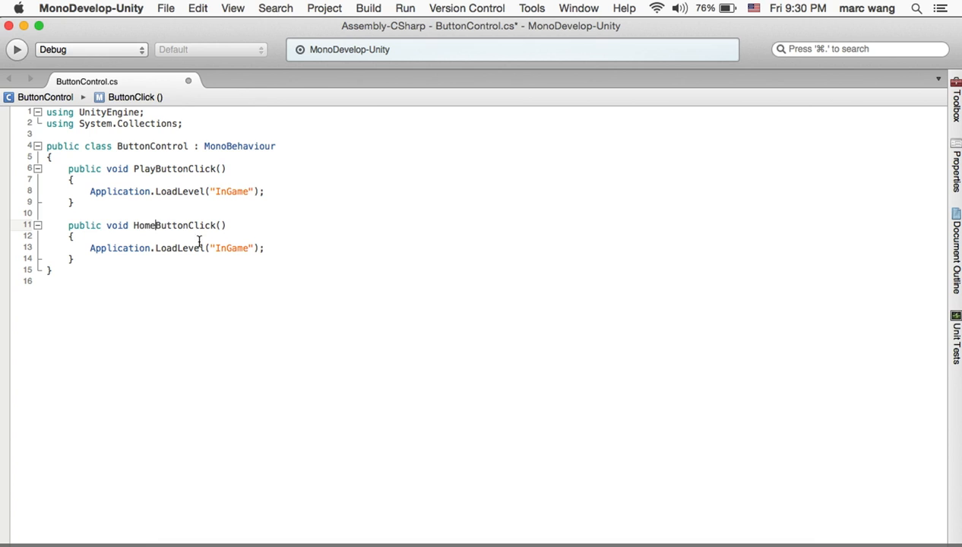
key("super+s")
Change the level loaded by HomeButtonClick to "Start", then save and build the script.
double_click(233, 248)
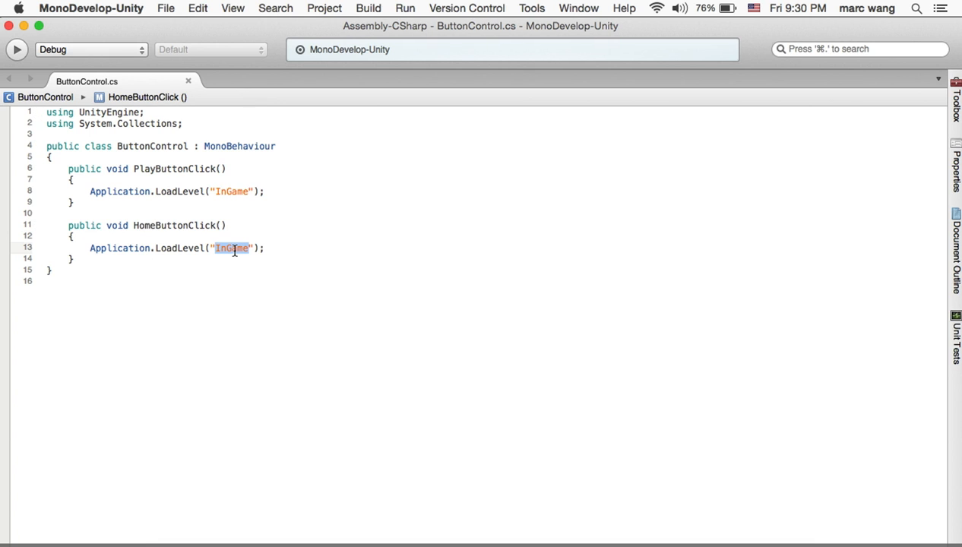
type("Start")
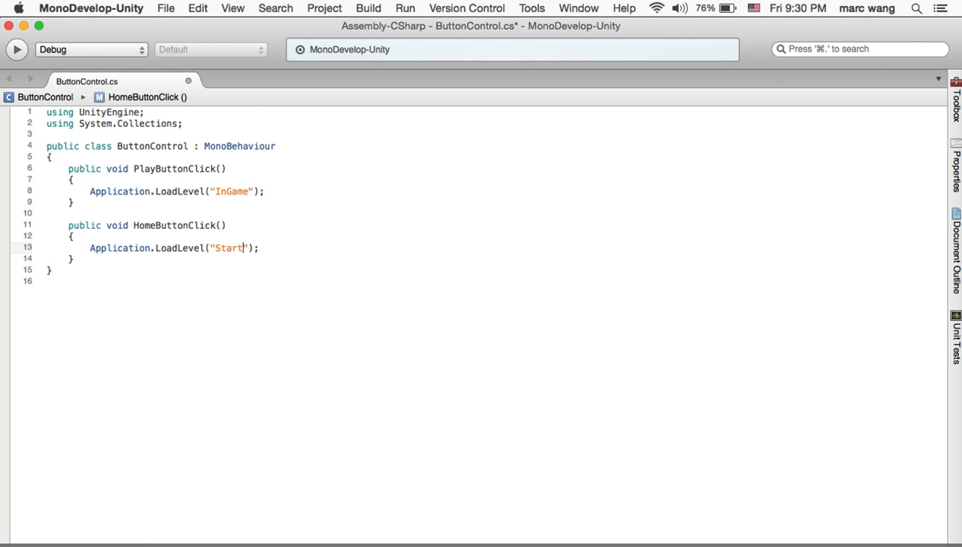
left_click(287, 312)
key("super+s")
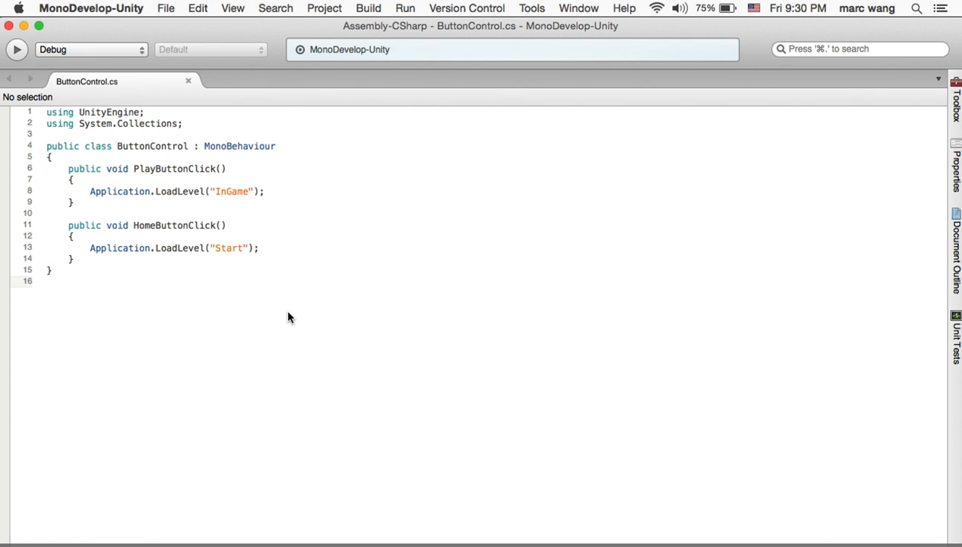
key("super+b")
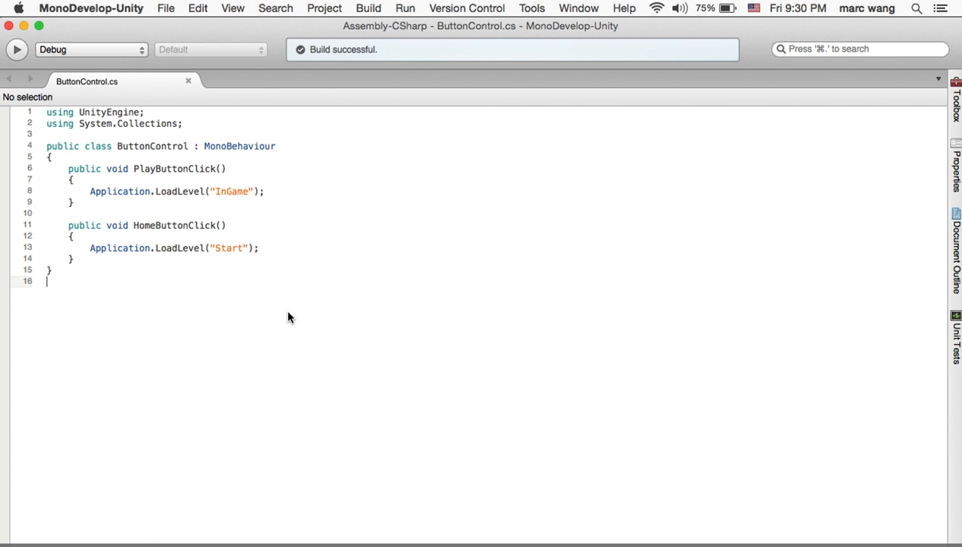
Switch to Unity and add an On Click entry to Canvas InGame's Button, with GUIControl InGame as its target object.
key("super+Tab")
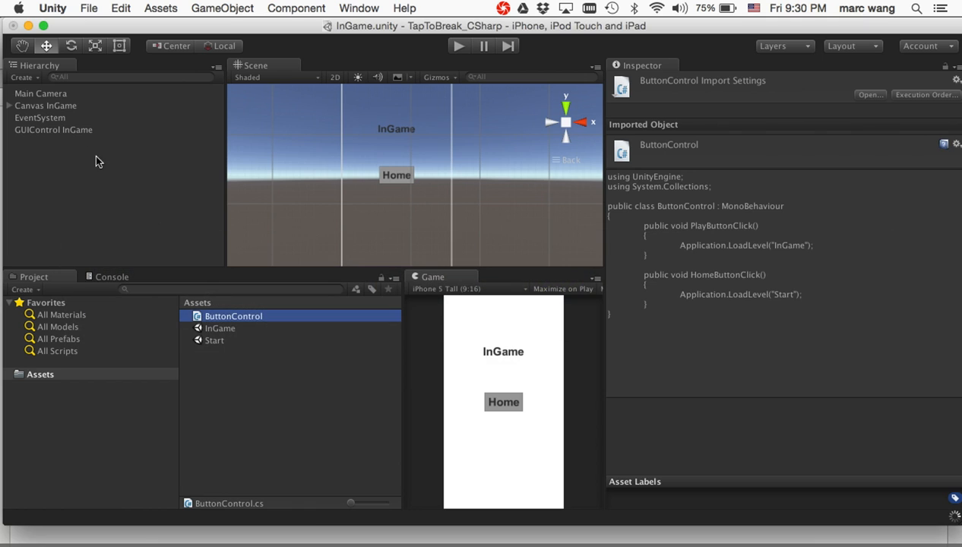
left_click(42, 106)
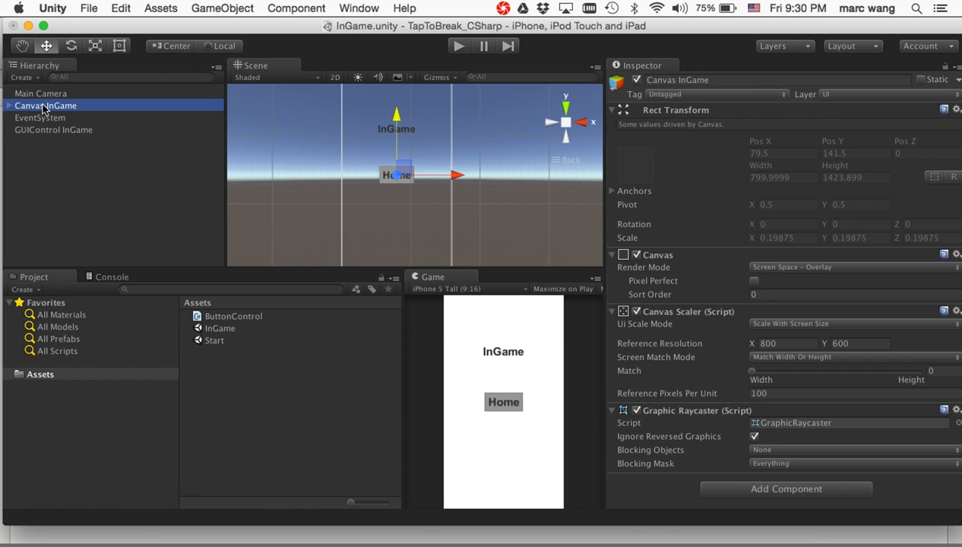
key("Right")
key("Down")
key("Down")
scroll(760, 171, "down", 10)
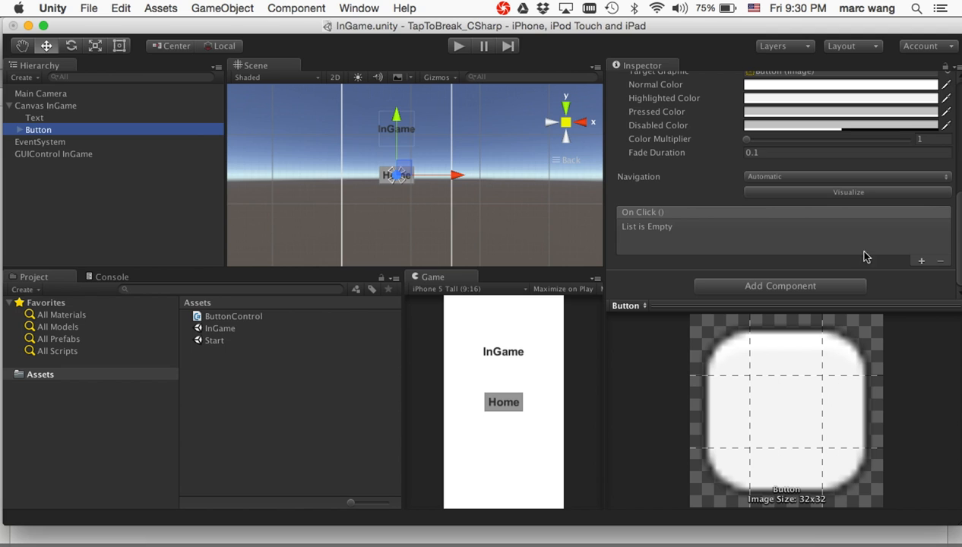
left_click(921, 261)
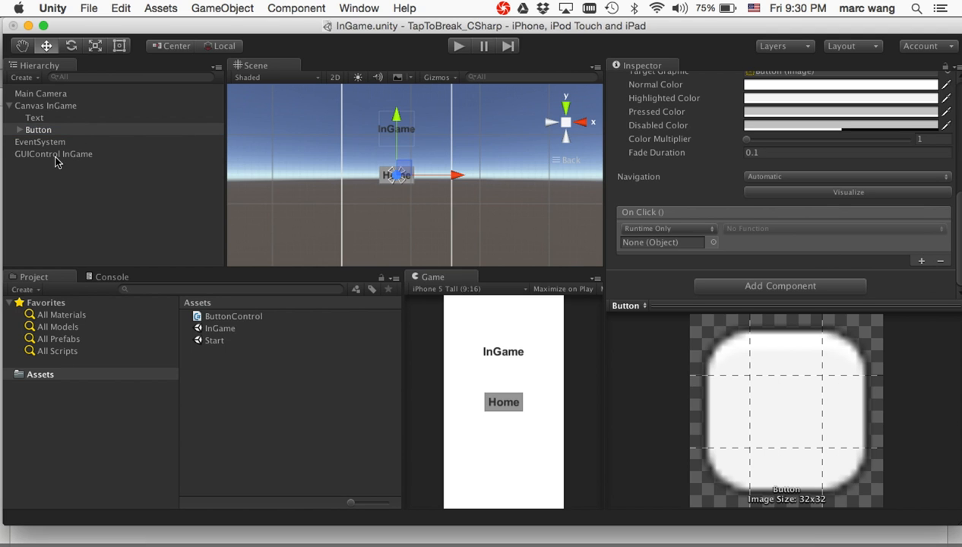
left_click_drag(57, 158, 650, 245)
Assign ButtonControl's HomeButtonClick function to the Home button's On Click event.
left_click(800, 225)
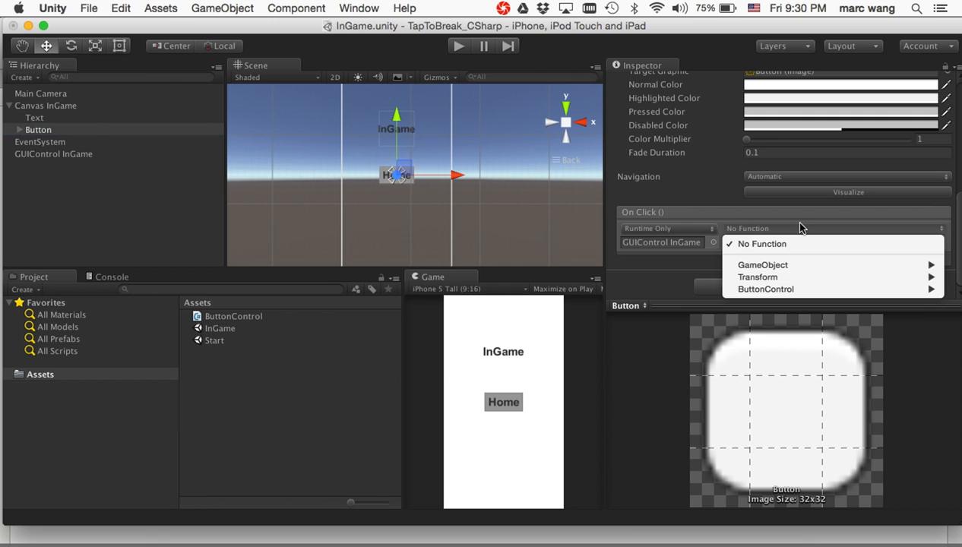
mouse_move(776, 292)
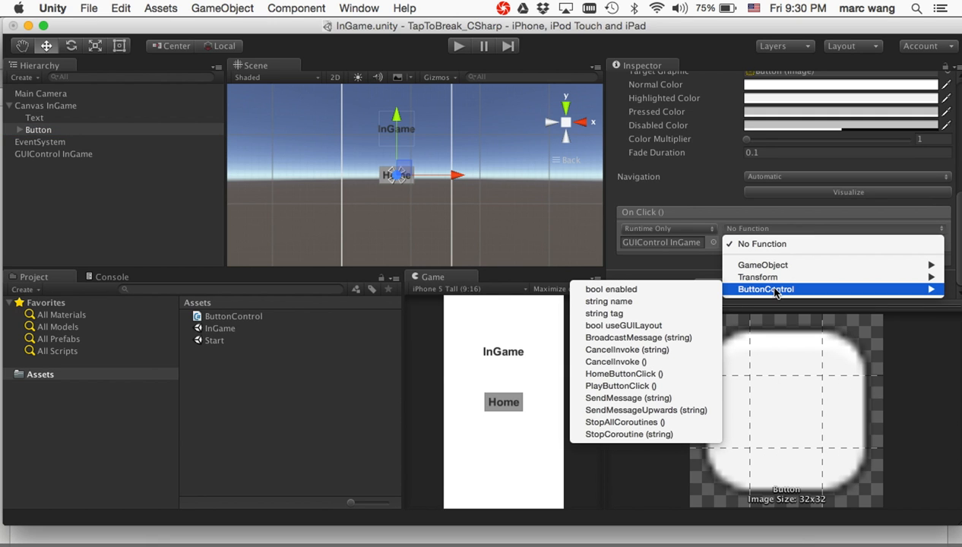
left_click(646, 374)
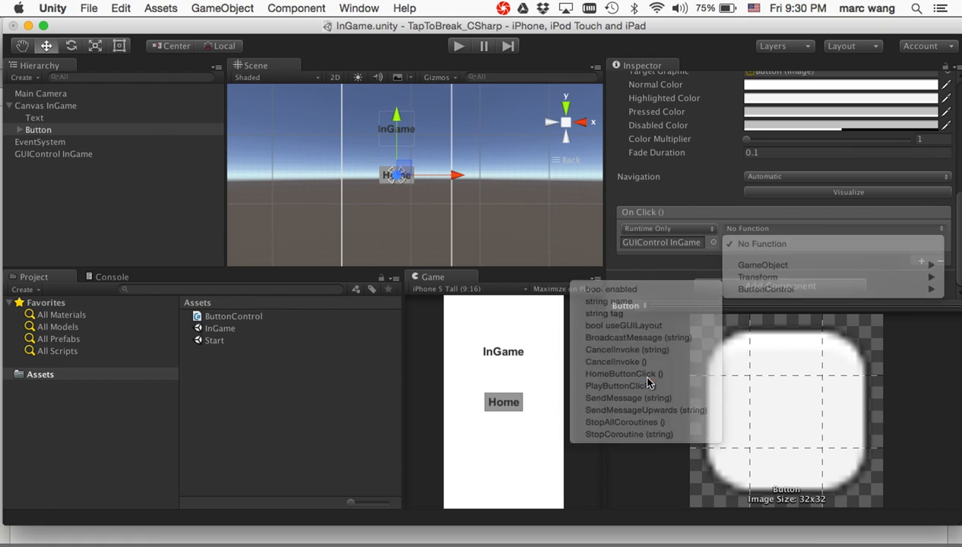
Save the InGame scene and the project.
left_click(88, 10)
left_click(101, 70)
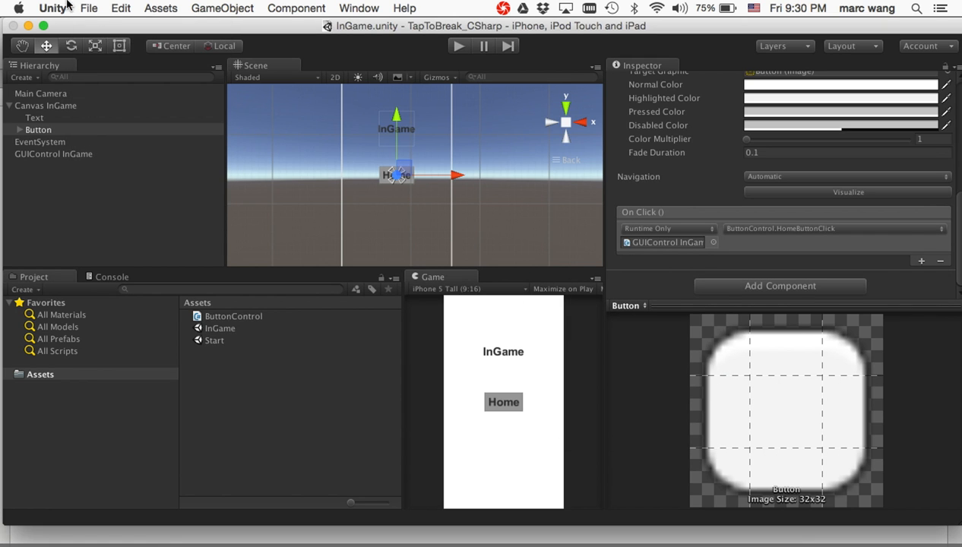
left_click(88, 8)
left_click(111, 131)
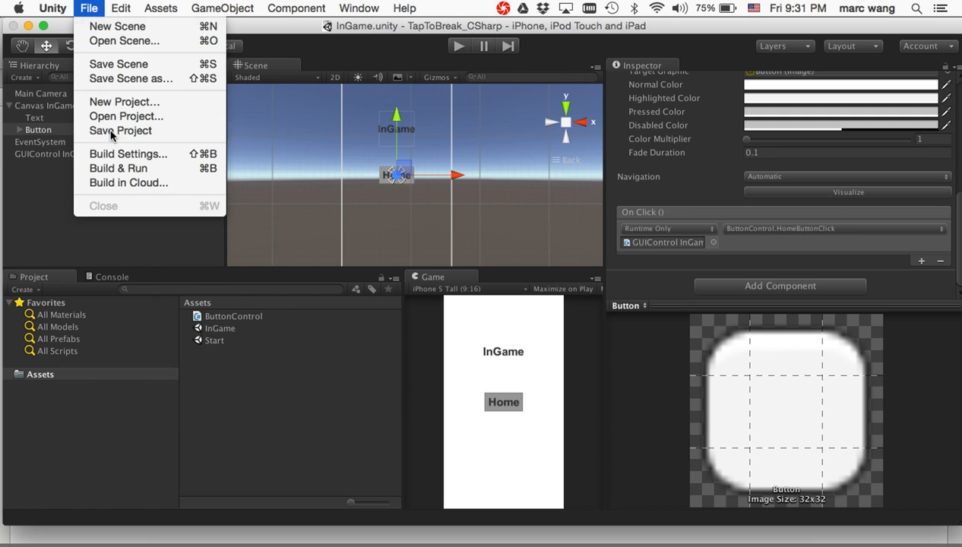
Run the game from the InGame scene and test switching scenes with the Home and PLAY buttons.
left_click(458, 46)
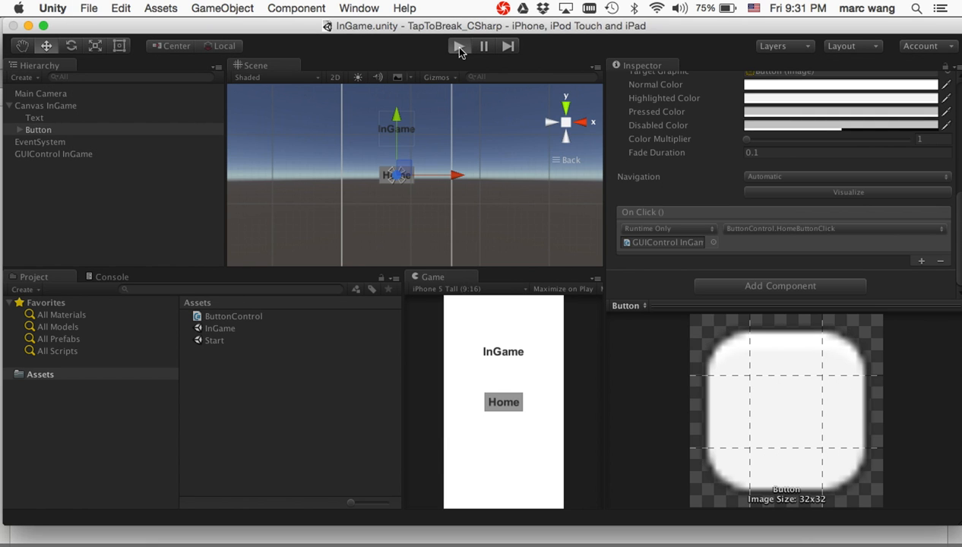
left_click(520, 400)
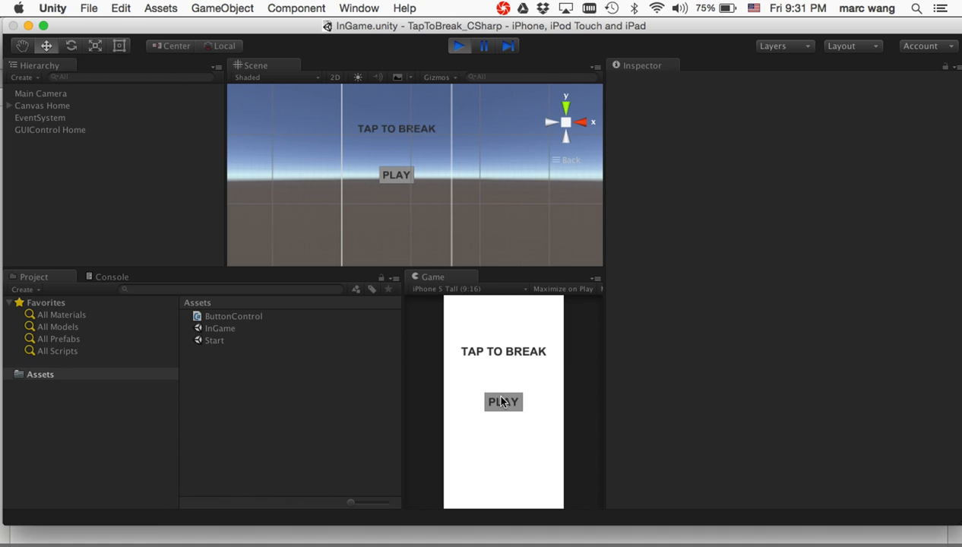
left_click(501, 403)
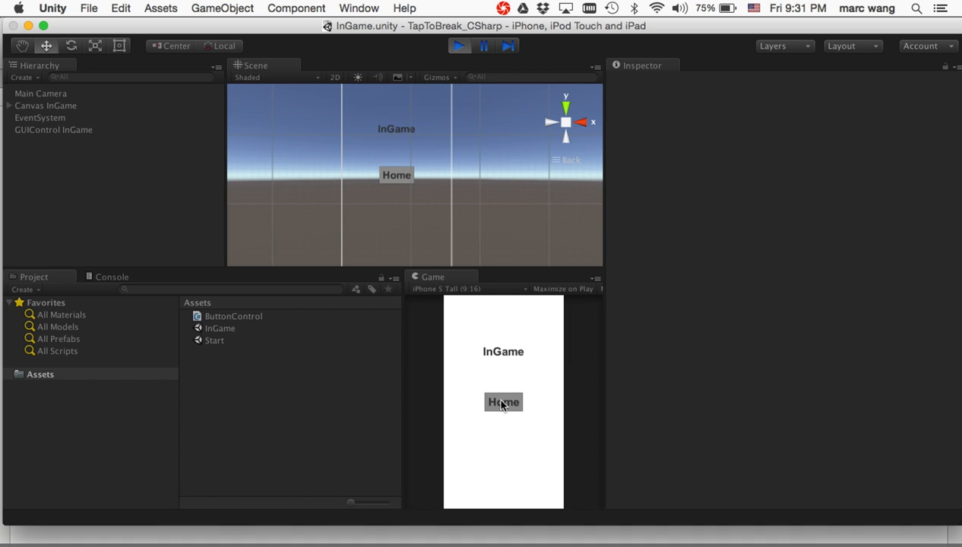
left_click(502, 404)
left_click(501, 405)
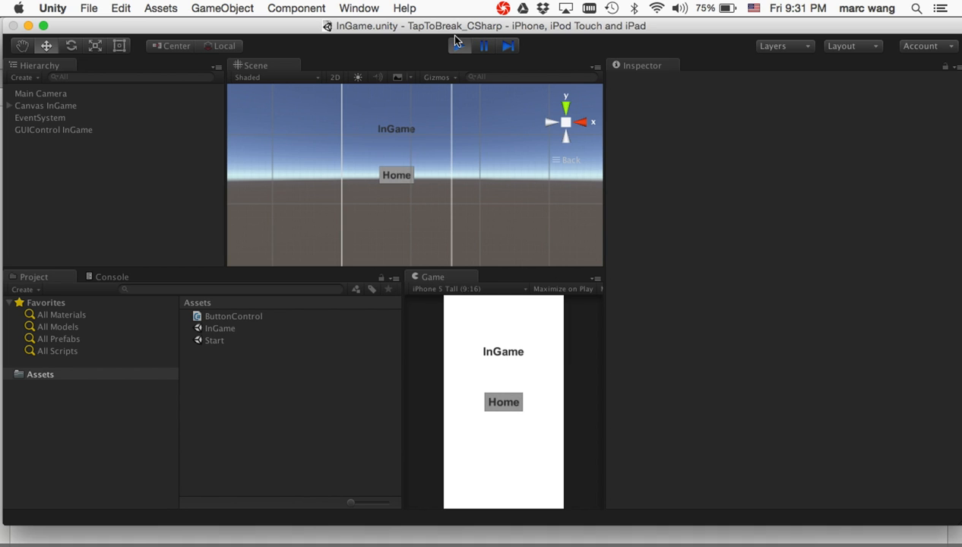